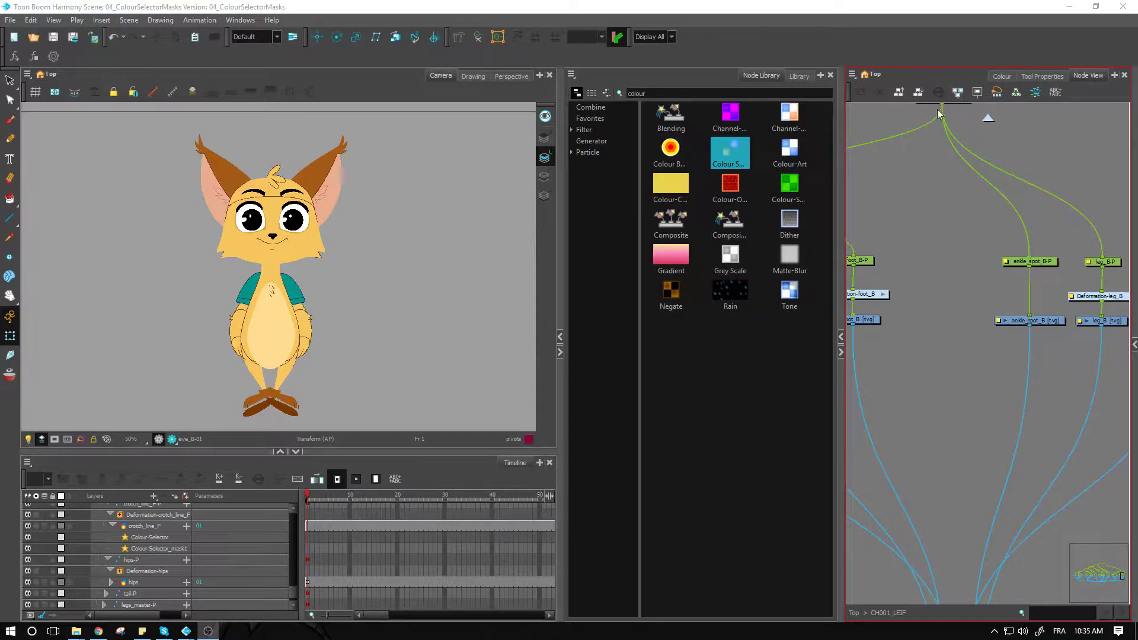
- Zoom in on the character's face and select the jaw drawing to examine its shape and outline
left_click_drag(730, 151, 431, 146)
left_click(350, 229)
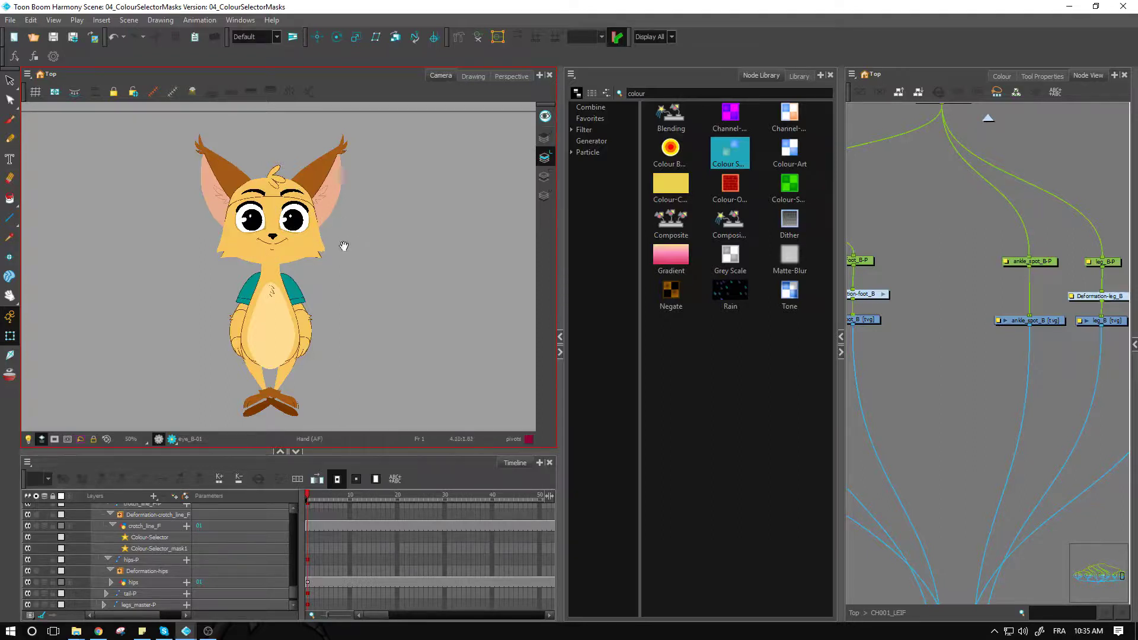
left_click_drag(345, 244, 394, 339)
key("2")
key("2")
key("2")
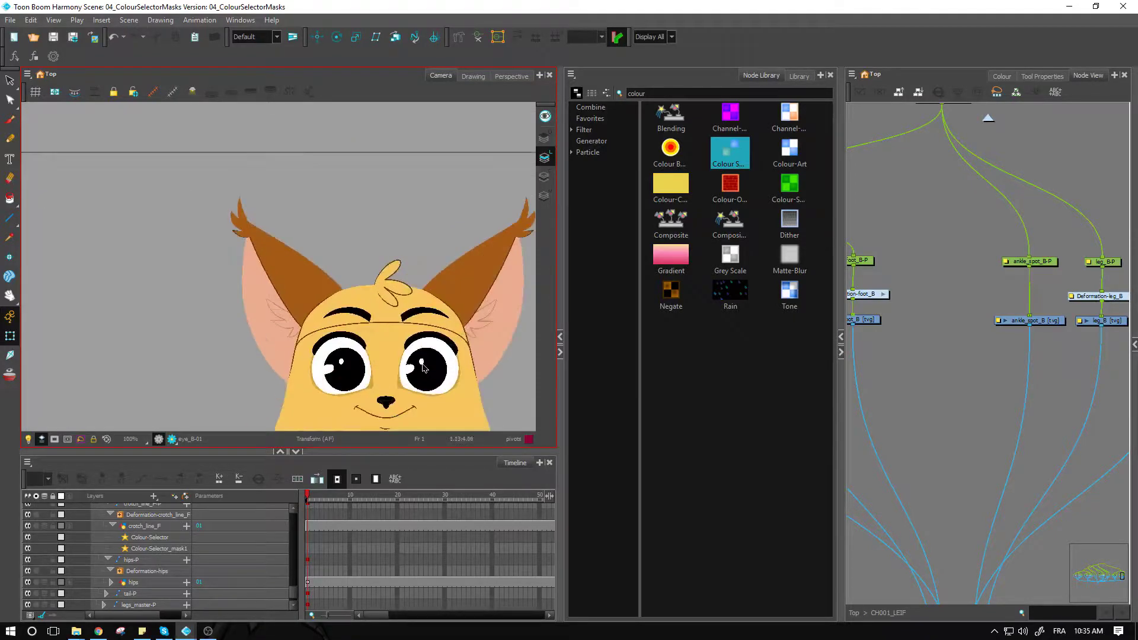
left_click_drag(419, 363, 312, 258)
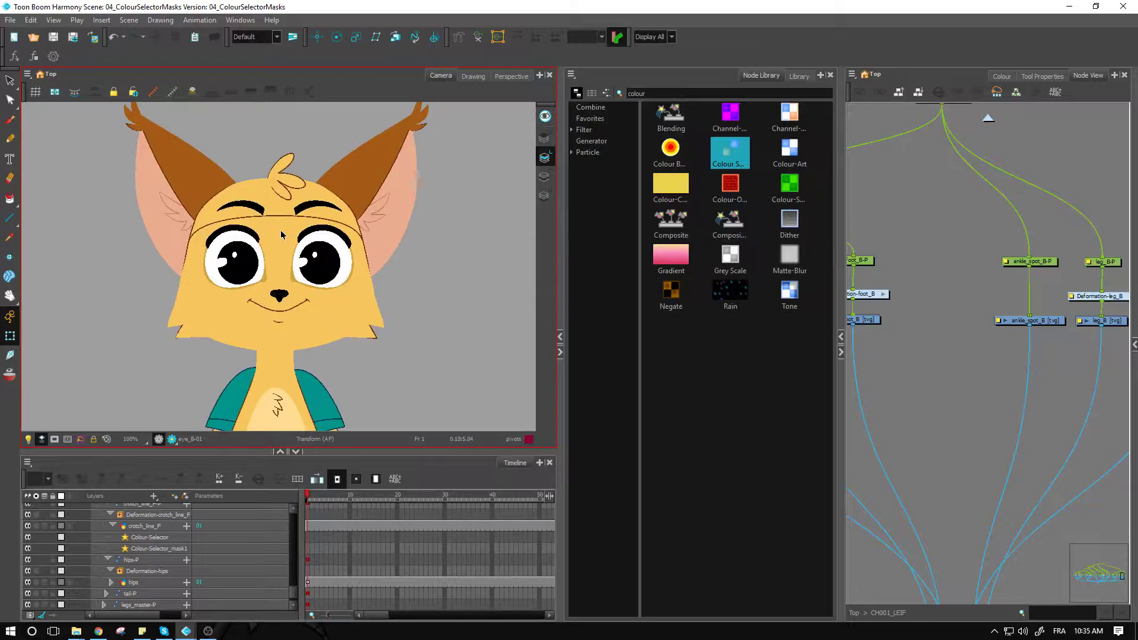
scroll(280, 220, "up", 2)
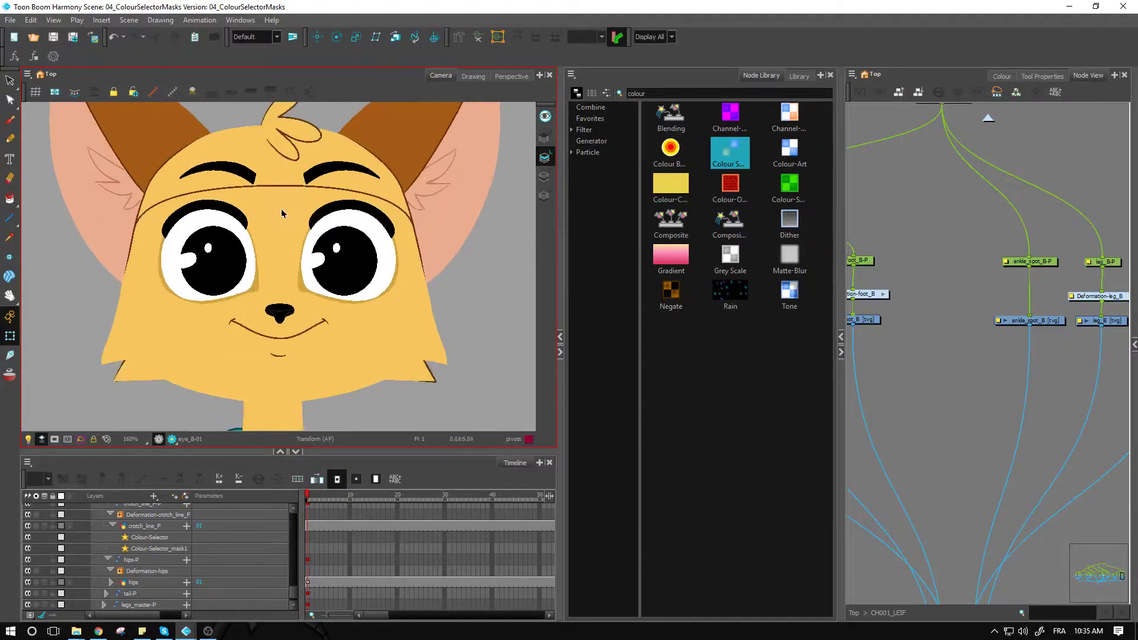
left_click(281, 209)
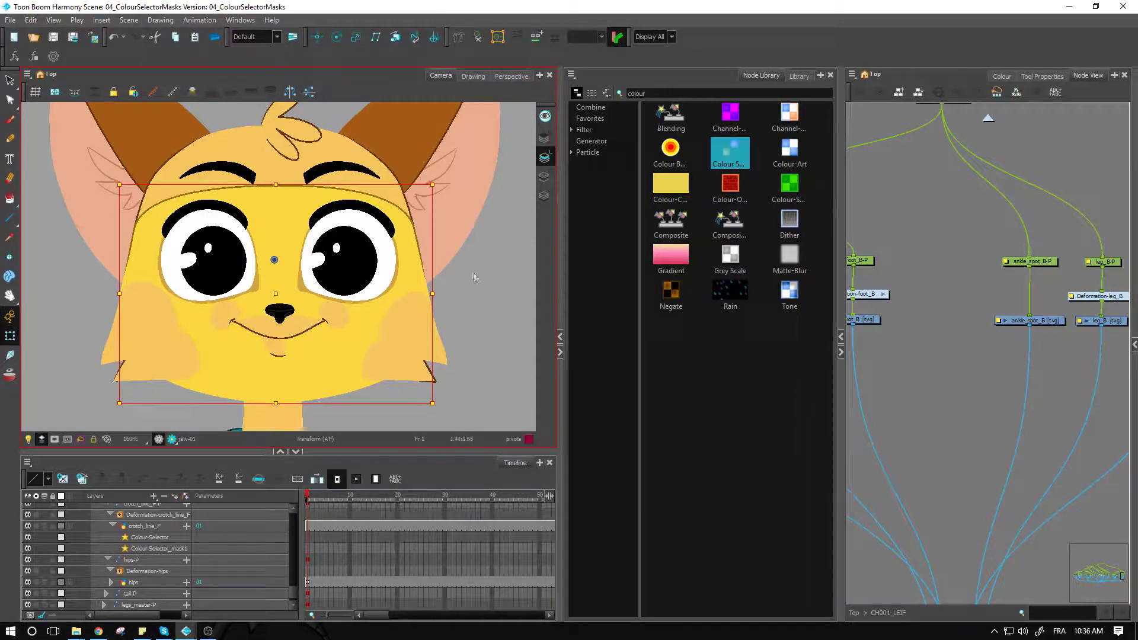
left_click(486, 293)
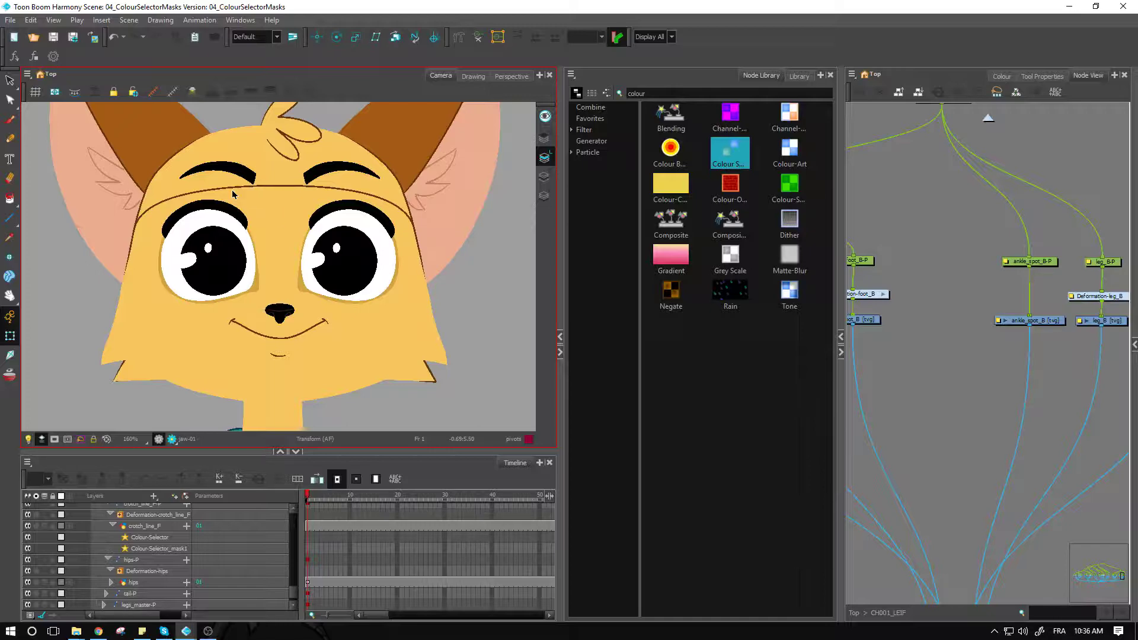
- Select the jaw and head drawings alternately to compare how they overlap along the forehead line
left_click(259, 196)
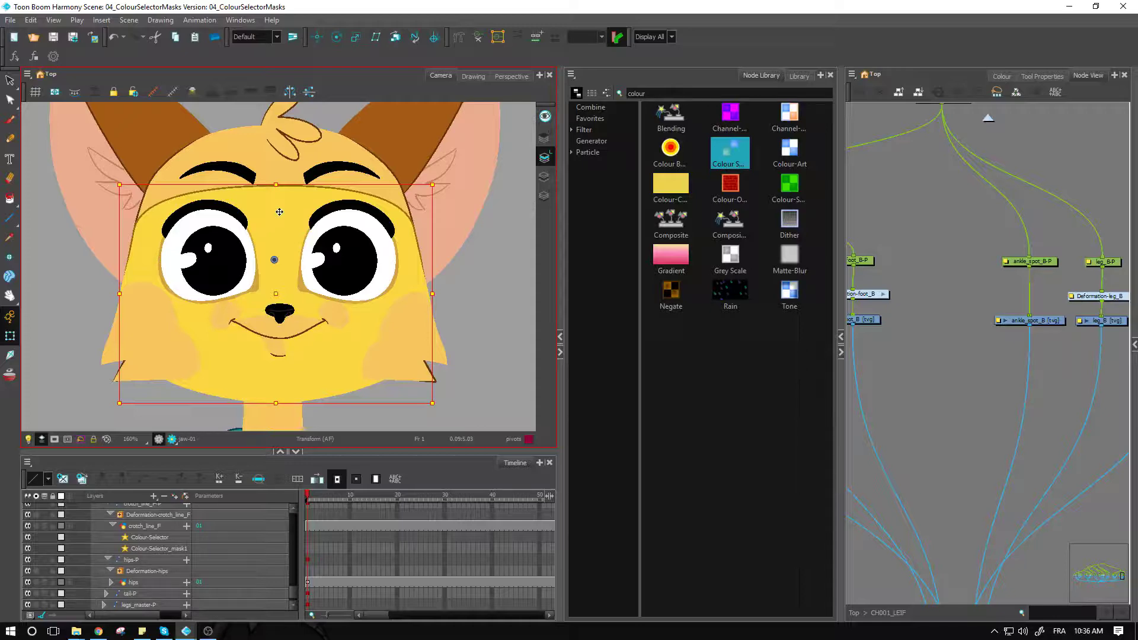
left_click(259, 162)
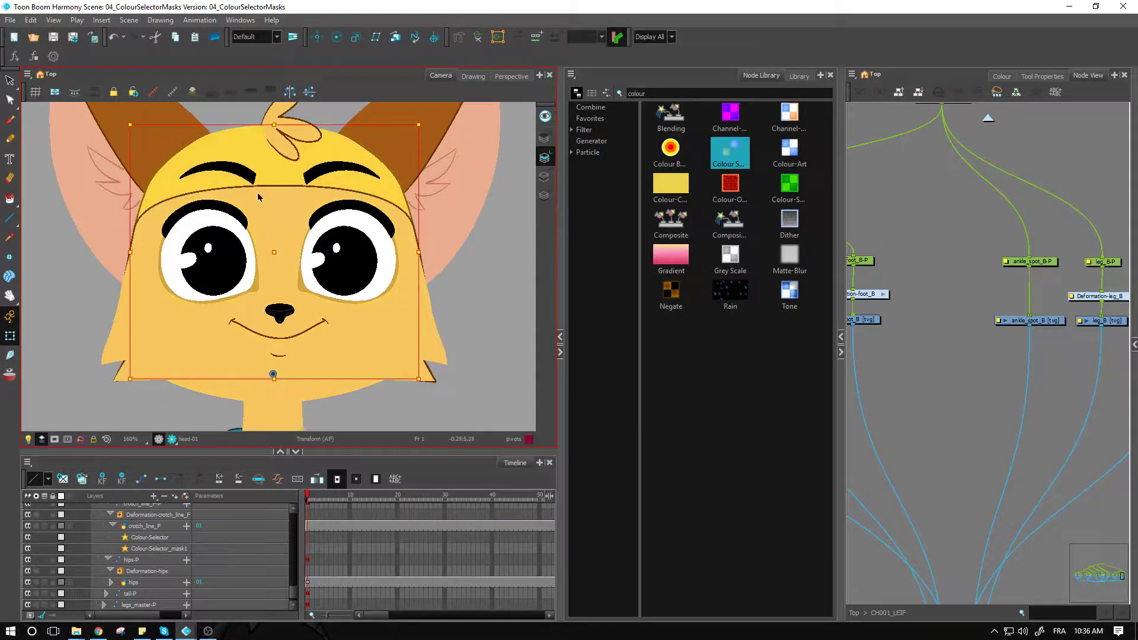
left_click(258, 198)
left_click(262, 172)
left_click(265, 213)
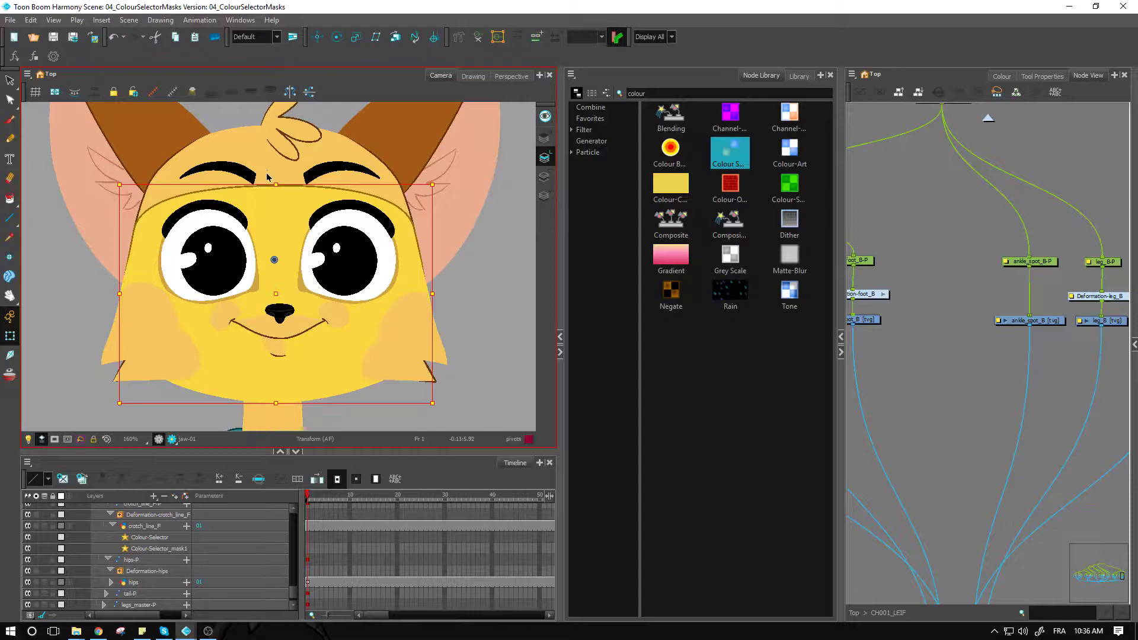
left_click(267, 177)
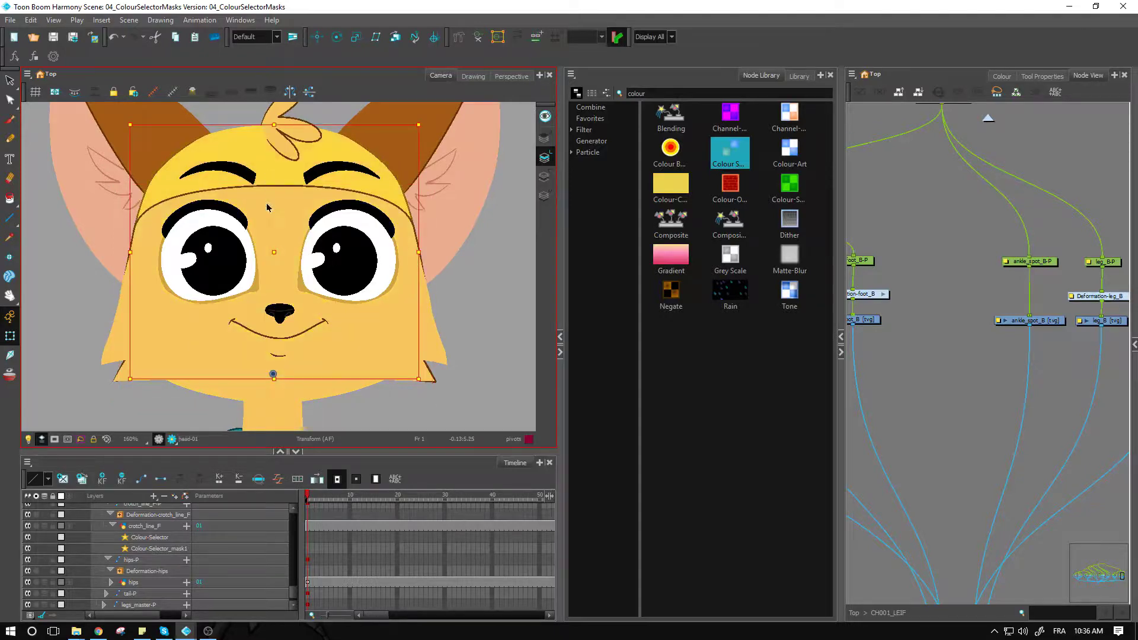
- Try moving the jaw's connection on Leif_hair_comp behind the head's connection, and restore its original port order
key("o")
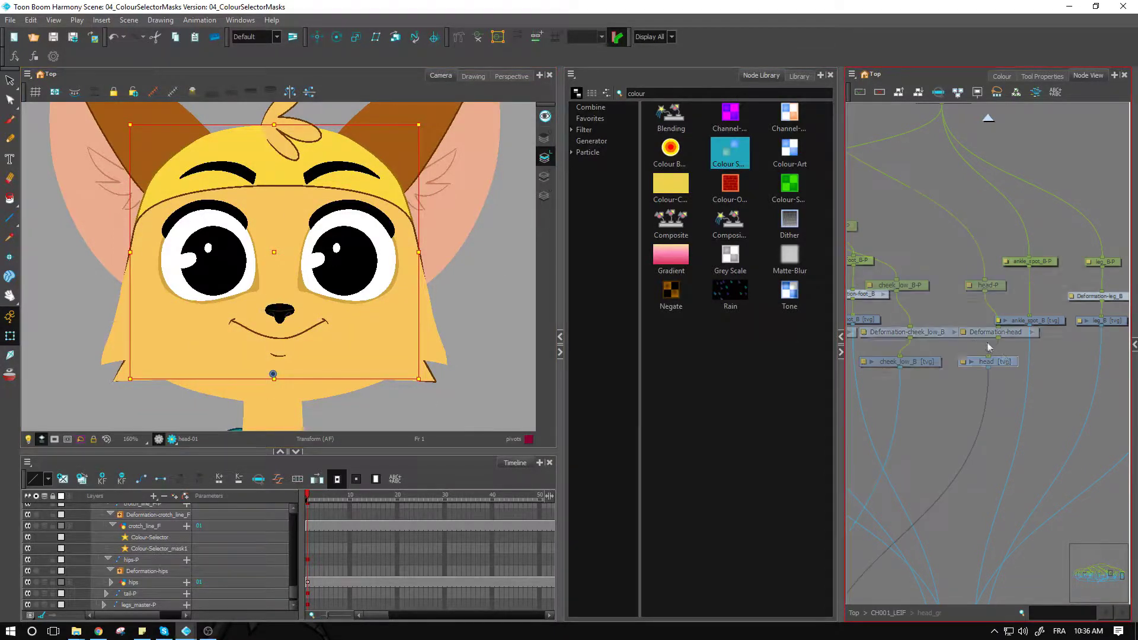
left_click_drag(939, 444, 1052, 299)
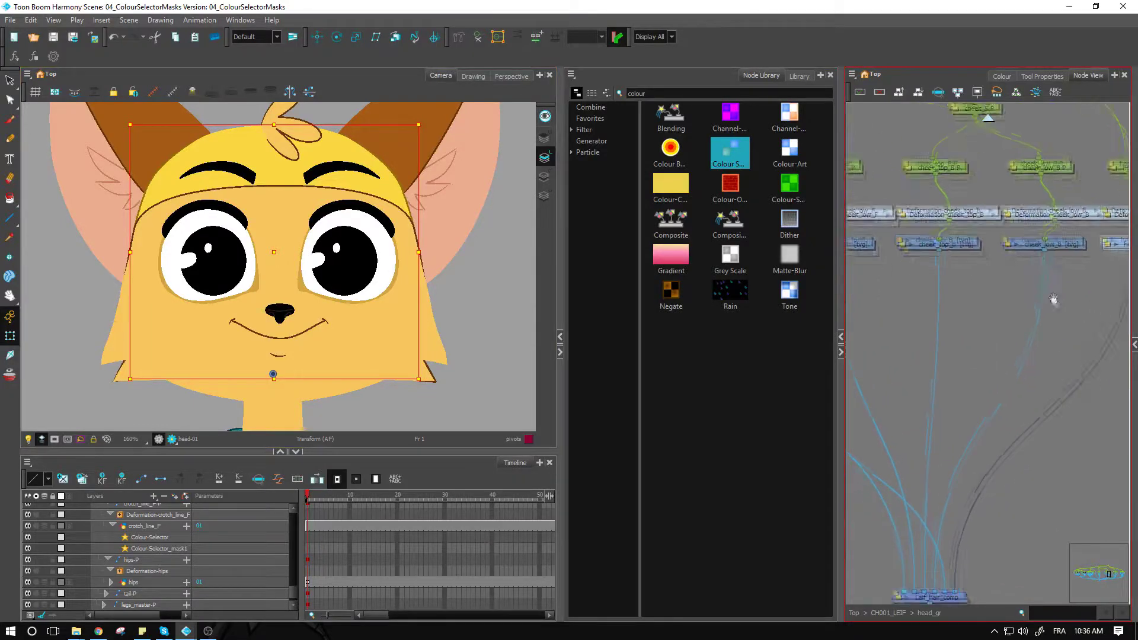
left_click(291, 220)
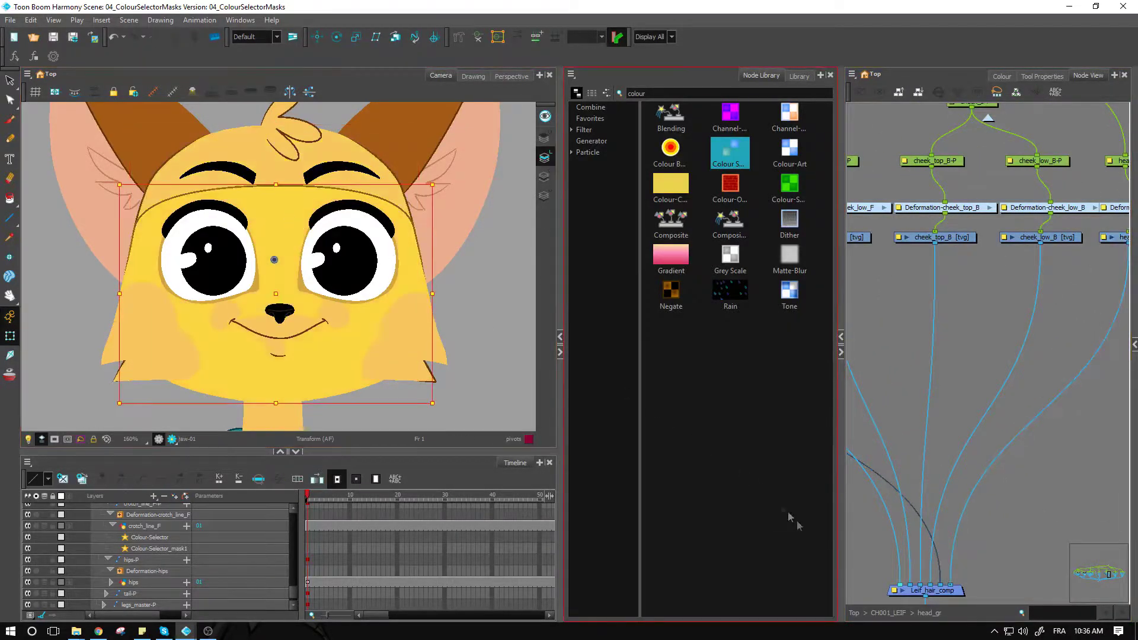
left_click_drag(941, 587, 951, 585)
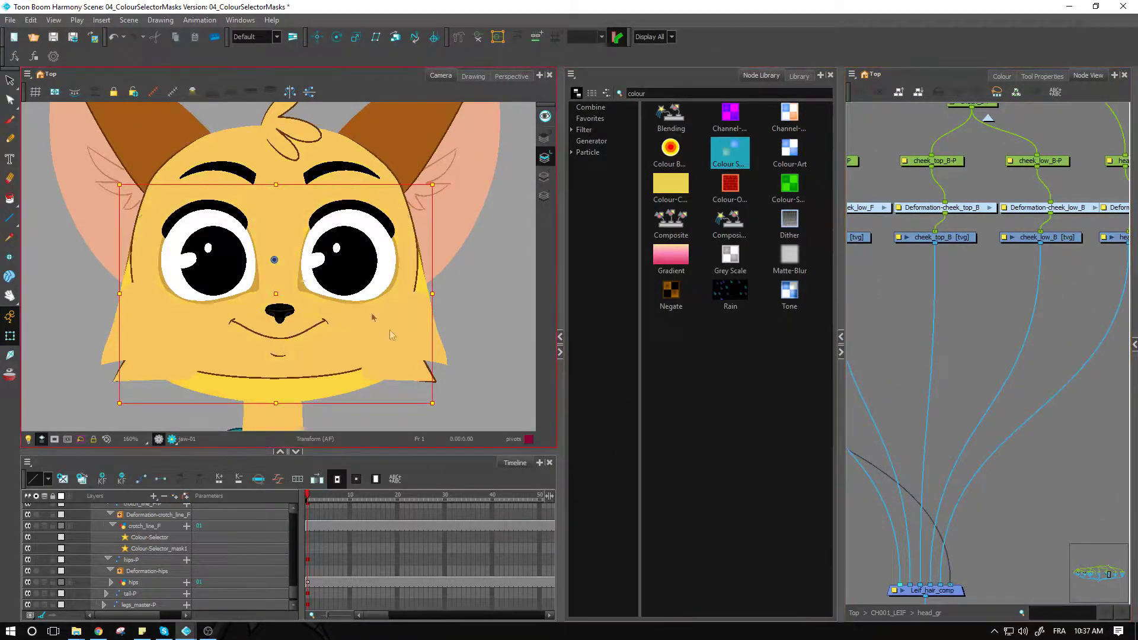
left_click(386, 415)
left_click(294, 391)
left_click_drag(950, 585, 938, 586)
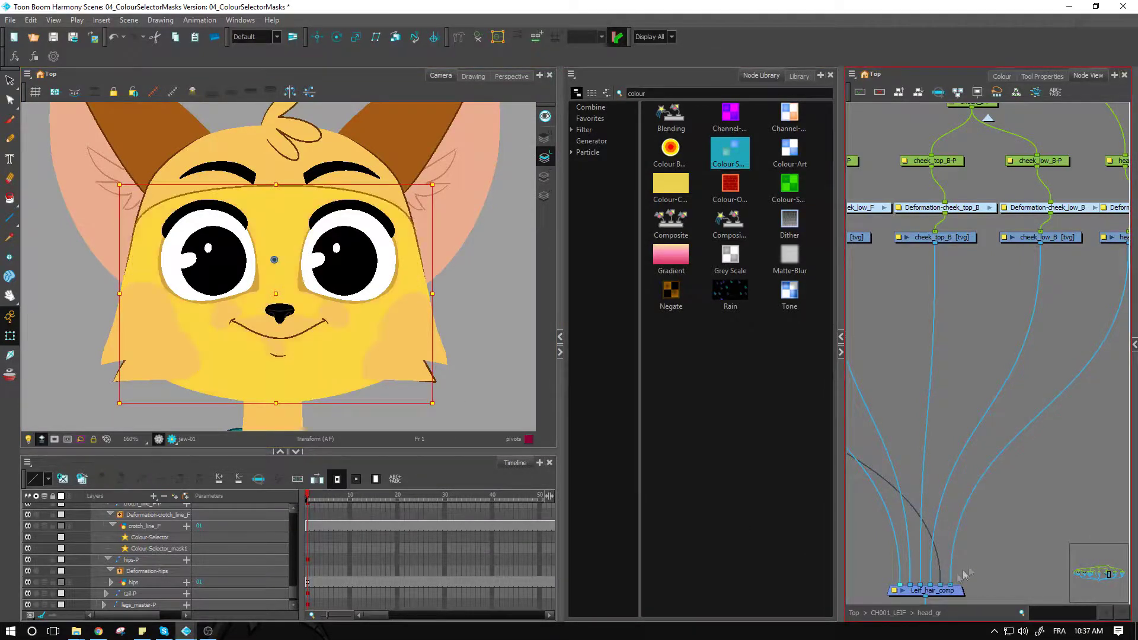
- Examine the head drawing against the jaw on the character and trace its connection into the hair composite
left_click(298, 185)
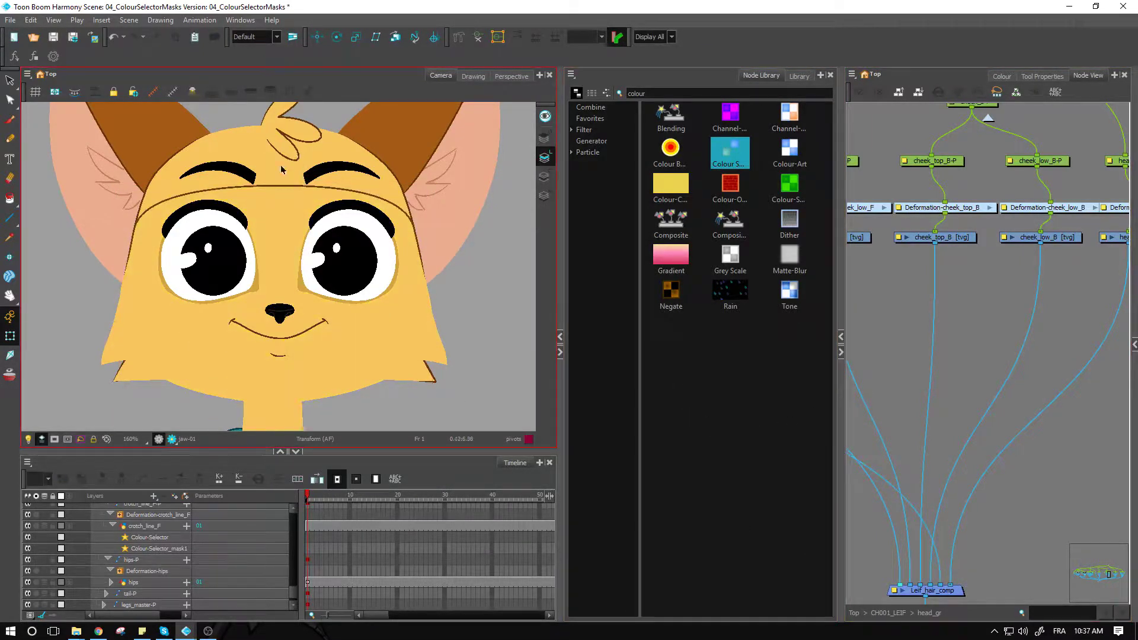
left_click(282, 169)
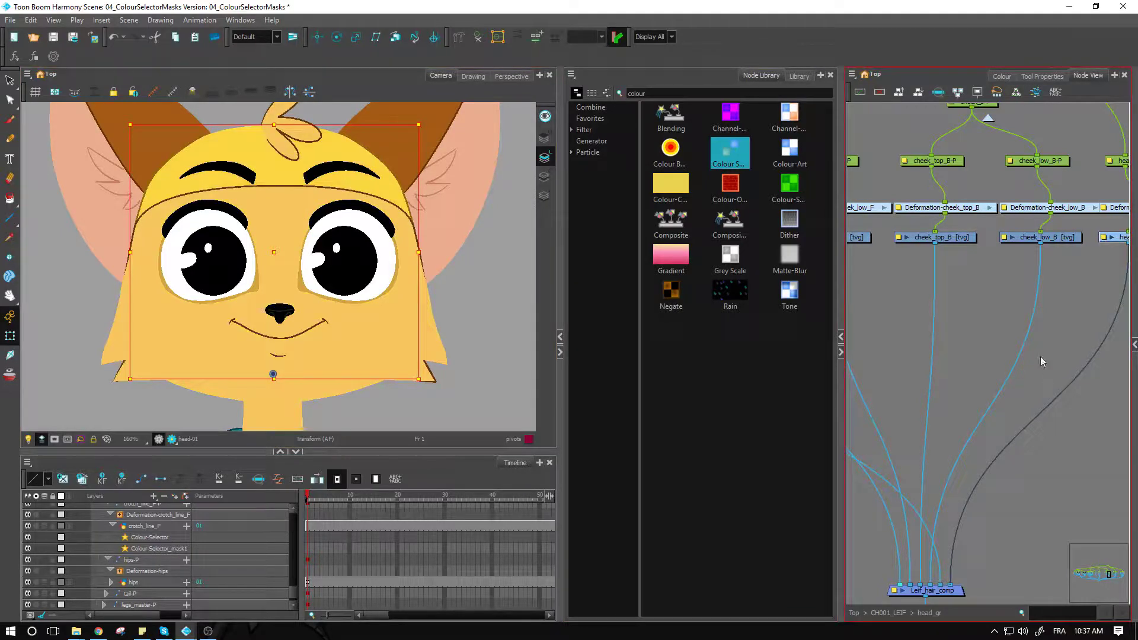
scroll(1065, 382, "down", 1)
left_click_drag(1064, 381, 978, 425)
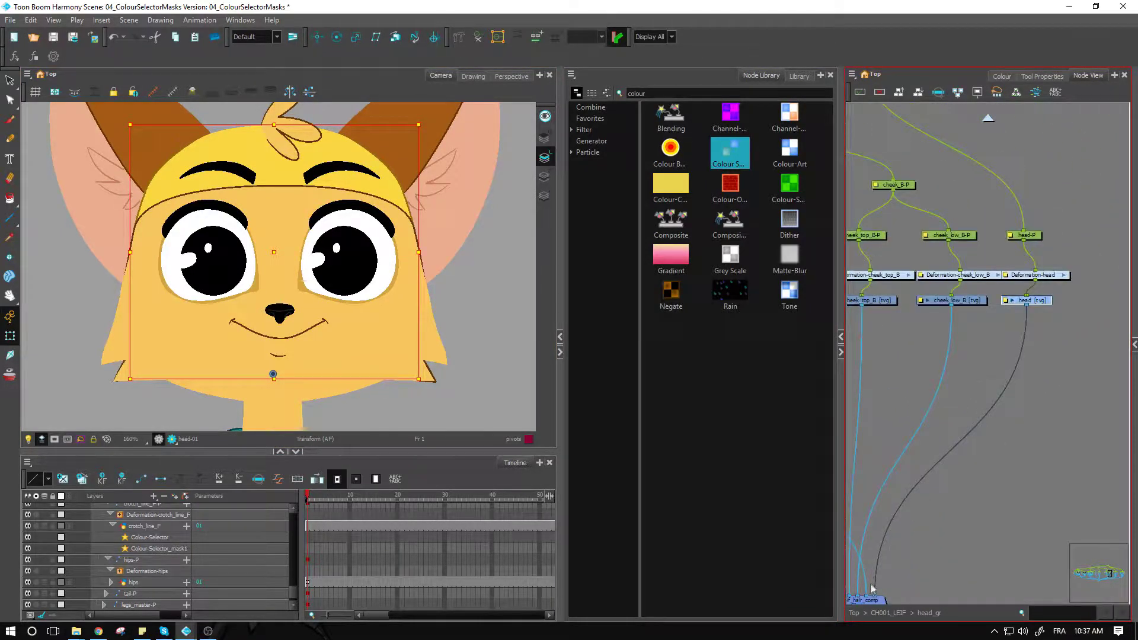
left_click(937, 571)
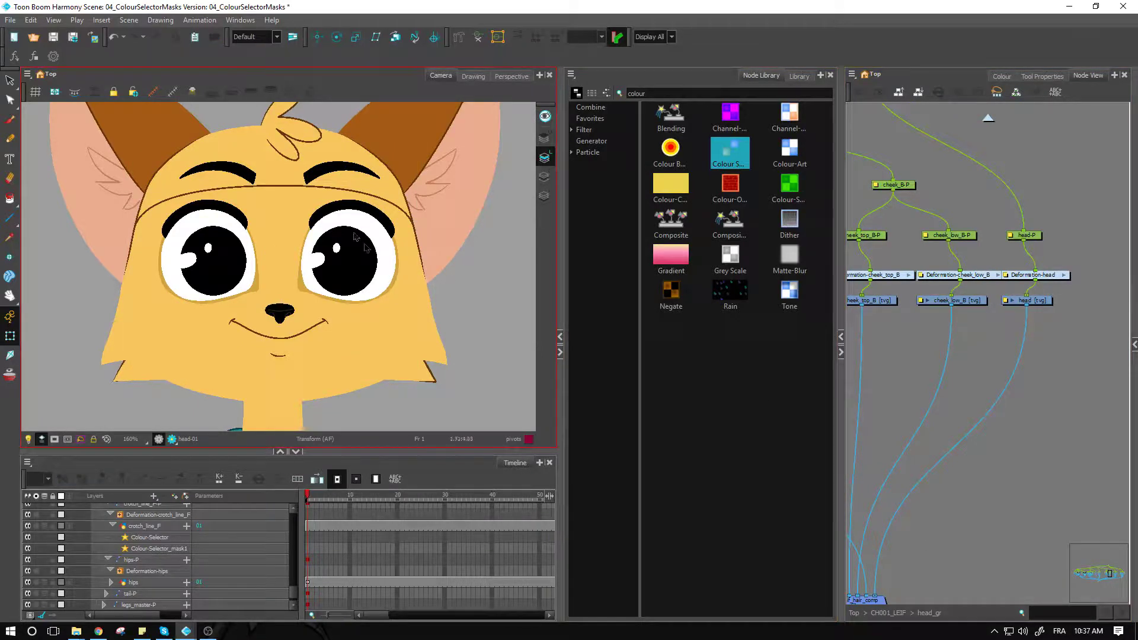
left_click(278, 185)
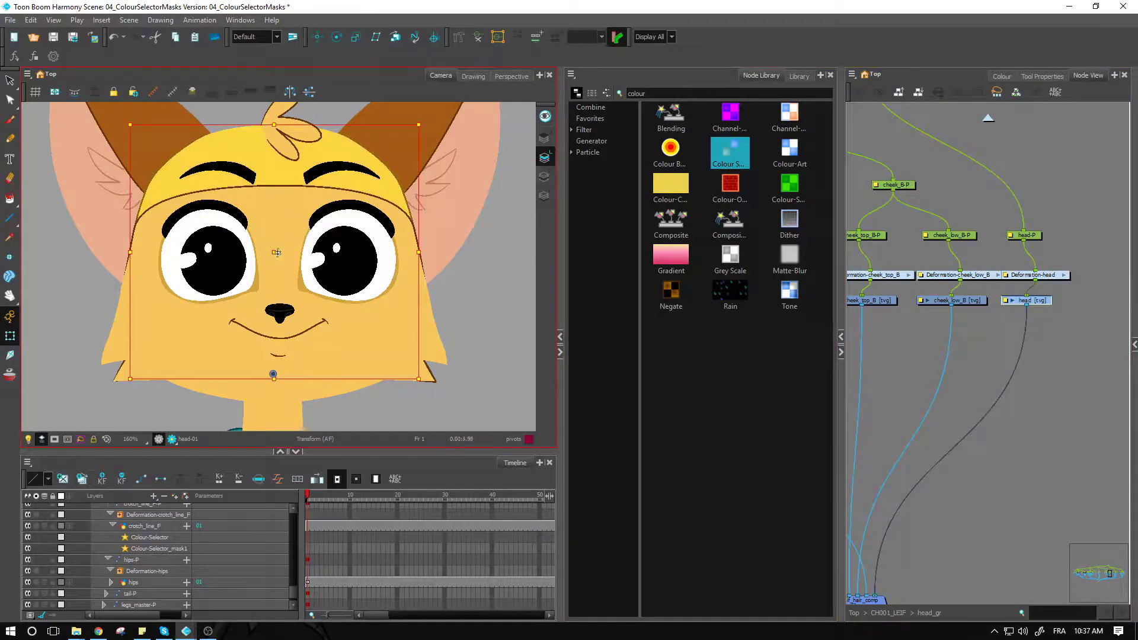
key("2")
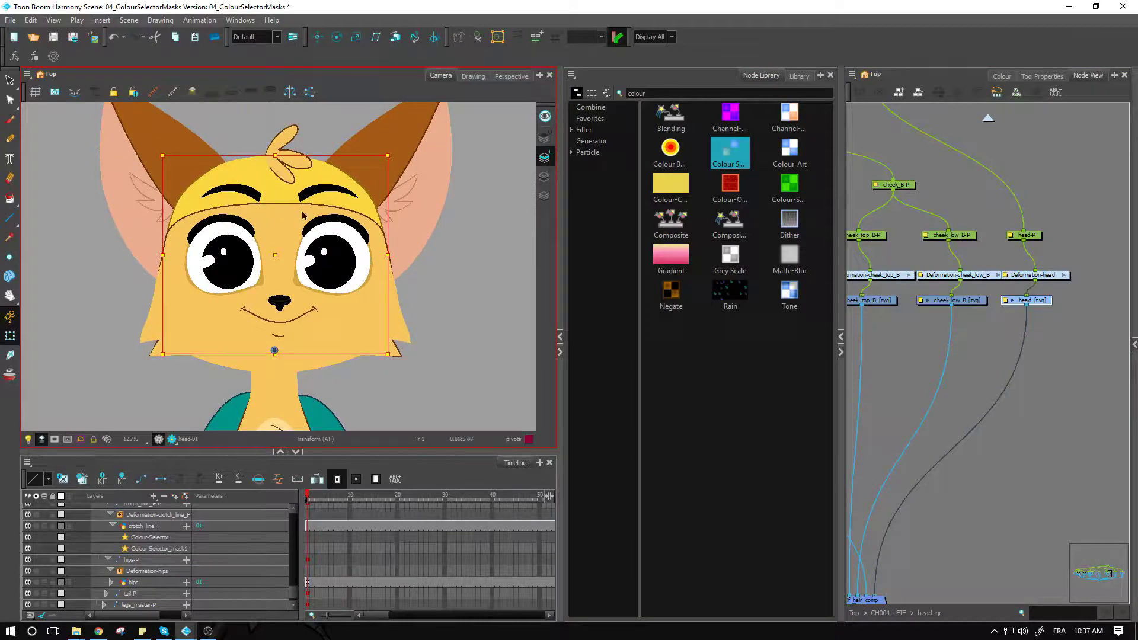
left_click(457, 346)
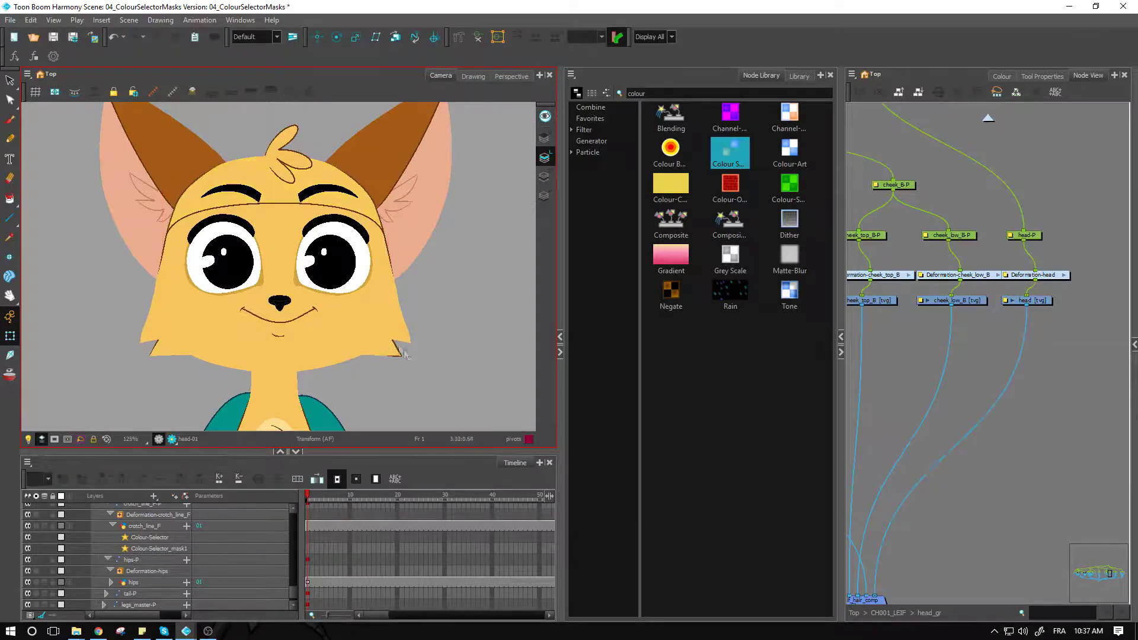
left_click(271, 222)
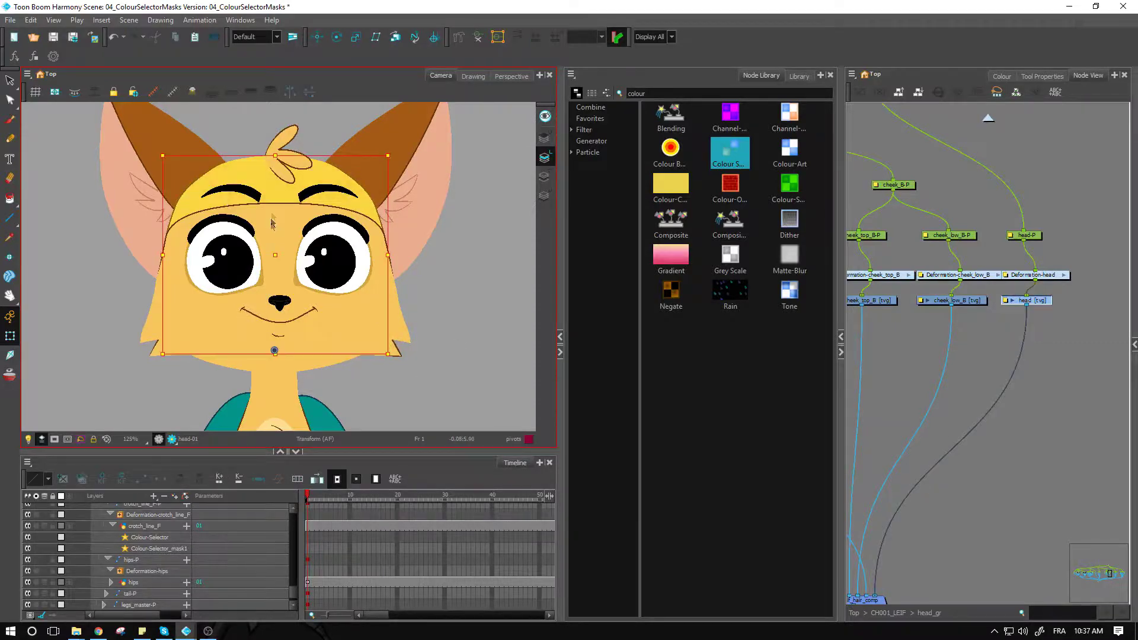
left_click(457, 350)
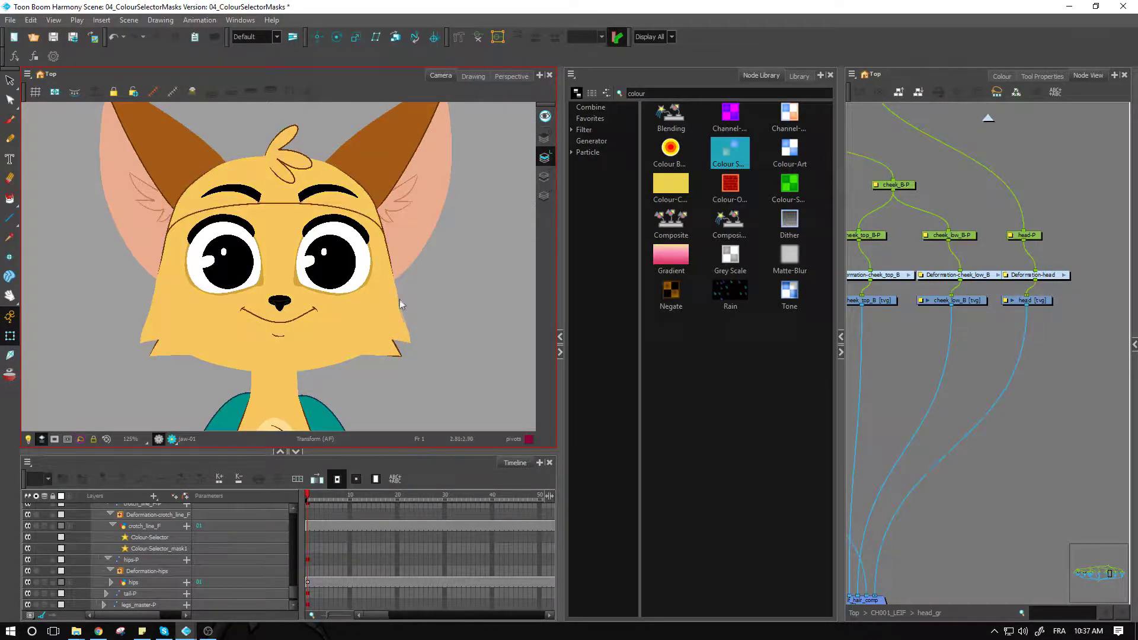
- Examine the cheek_top_B and cheek_low_B drawings where they meet the jaw
scroll(418, 299, "up", 2)
scroll(419, 299, "up", 1)
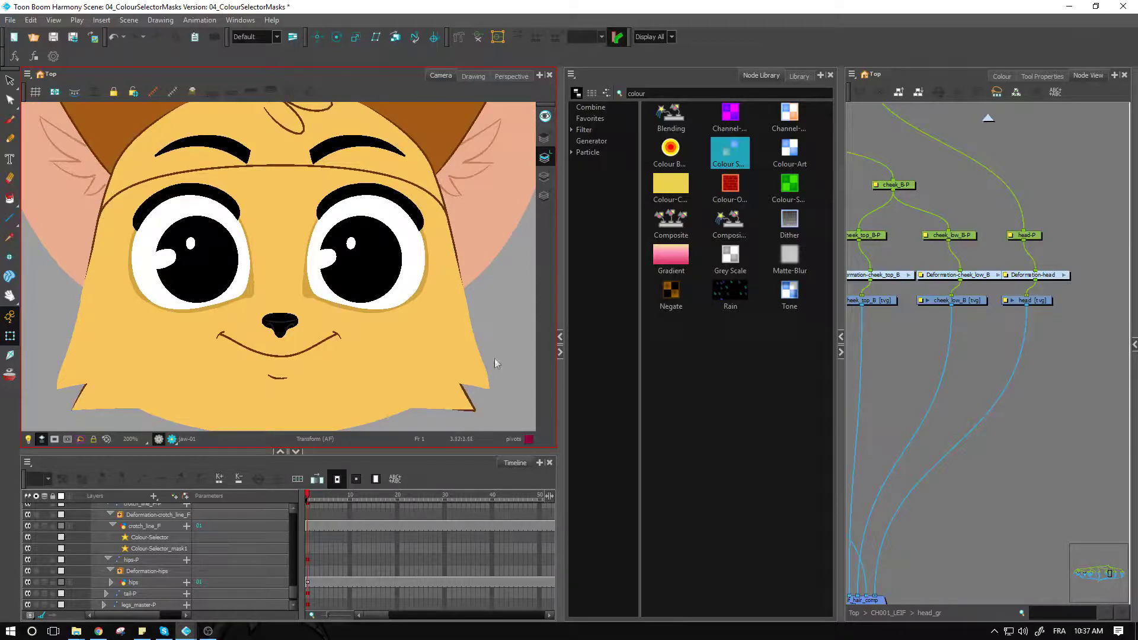
left_click_drag(453, 360, 418, 305)
left_click(419, 306)
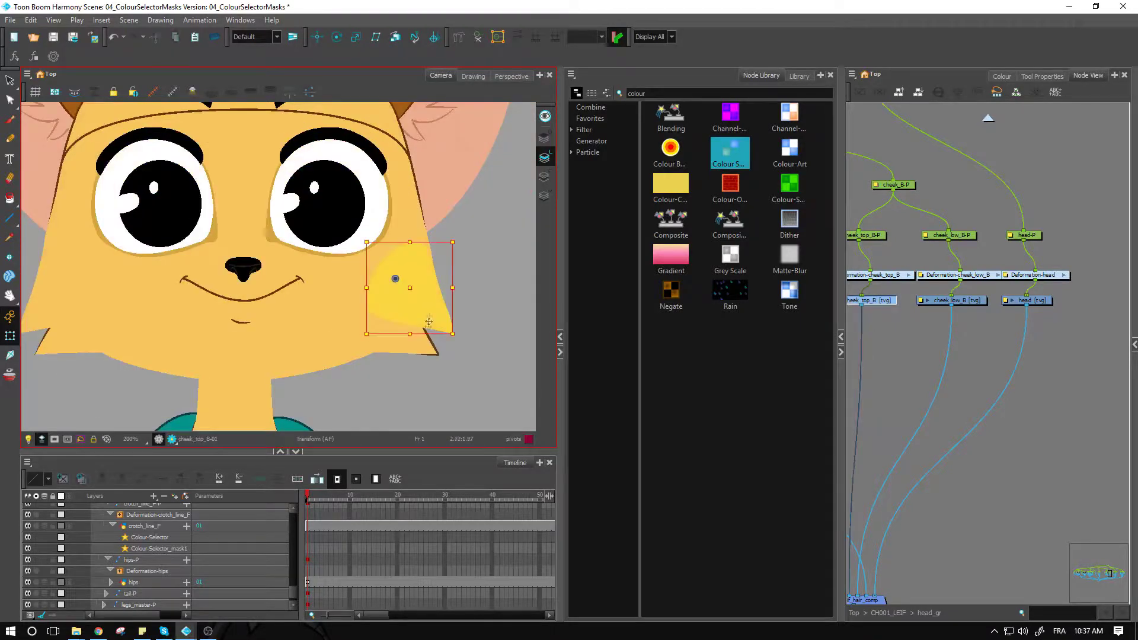
left_click(418, 351)
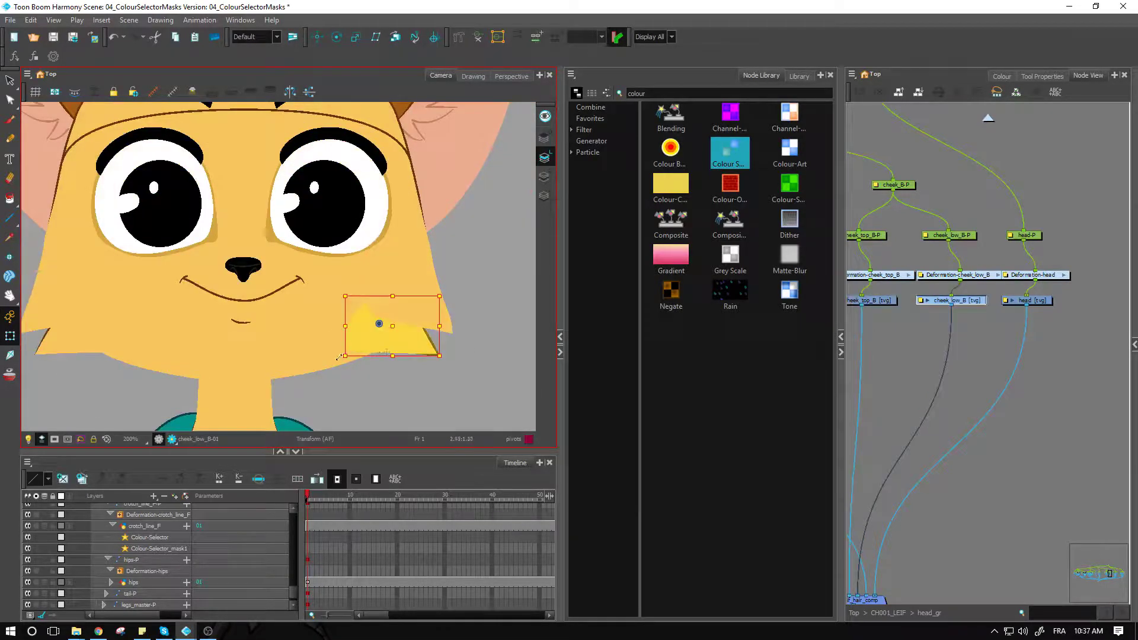
scroll(278, 278, "down", 3)
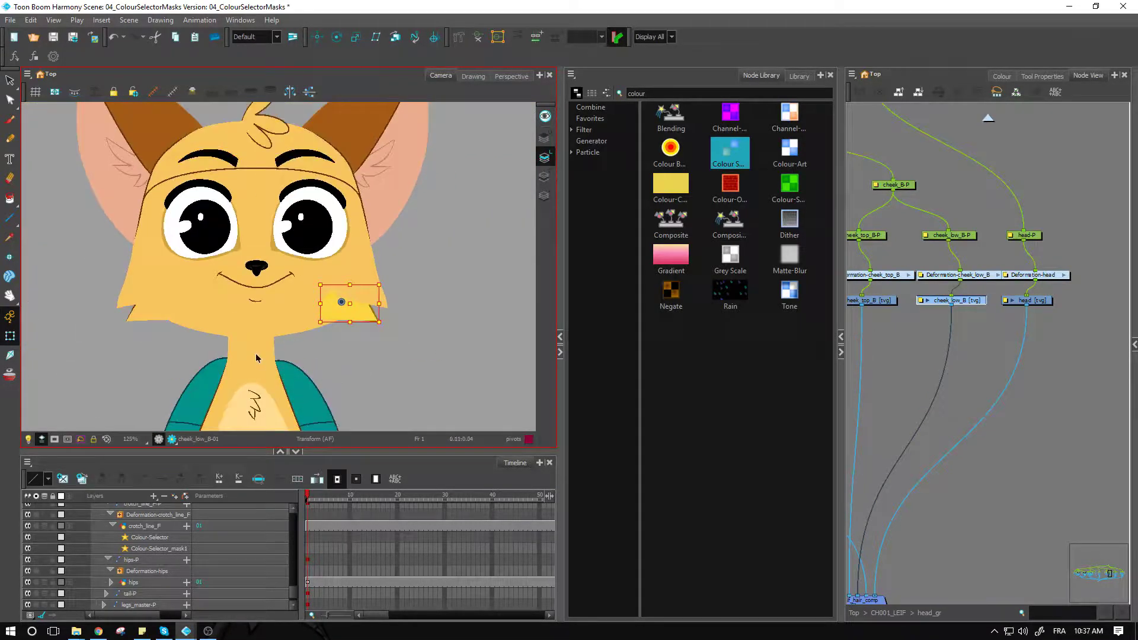
- Select the neck drawing and examine how it joins the head and torso
left_click(250, 343)
scroll(290, 371, "up", 2)
key("space")
left_click_drag(317, 367, 375, 243)
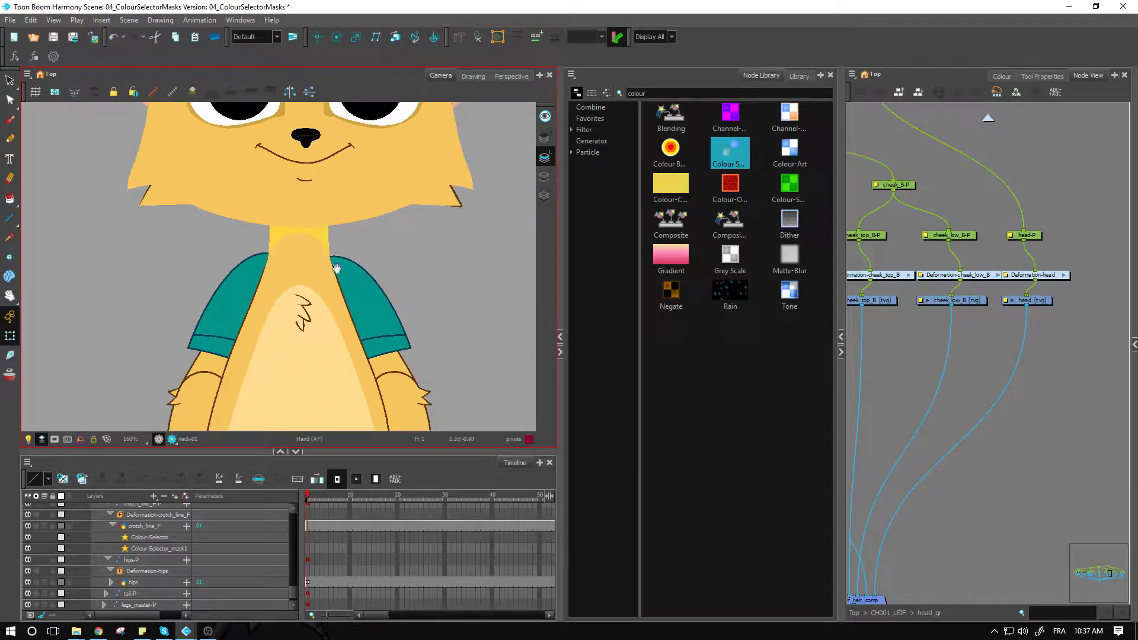
key("space")
left_click_drag(346, 363, 363, 234)
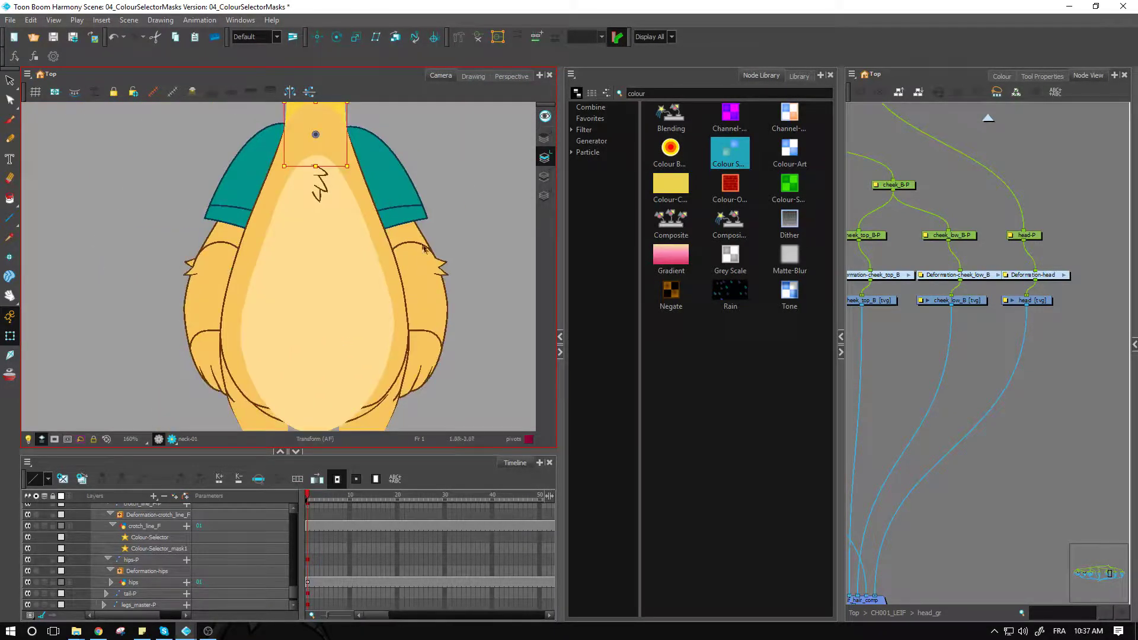
- Select both forearms, the front upper arm and the torso in turn to examine where their drawings overlap
left_click(414, 242)
left_click(439, 340)
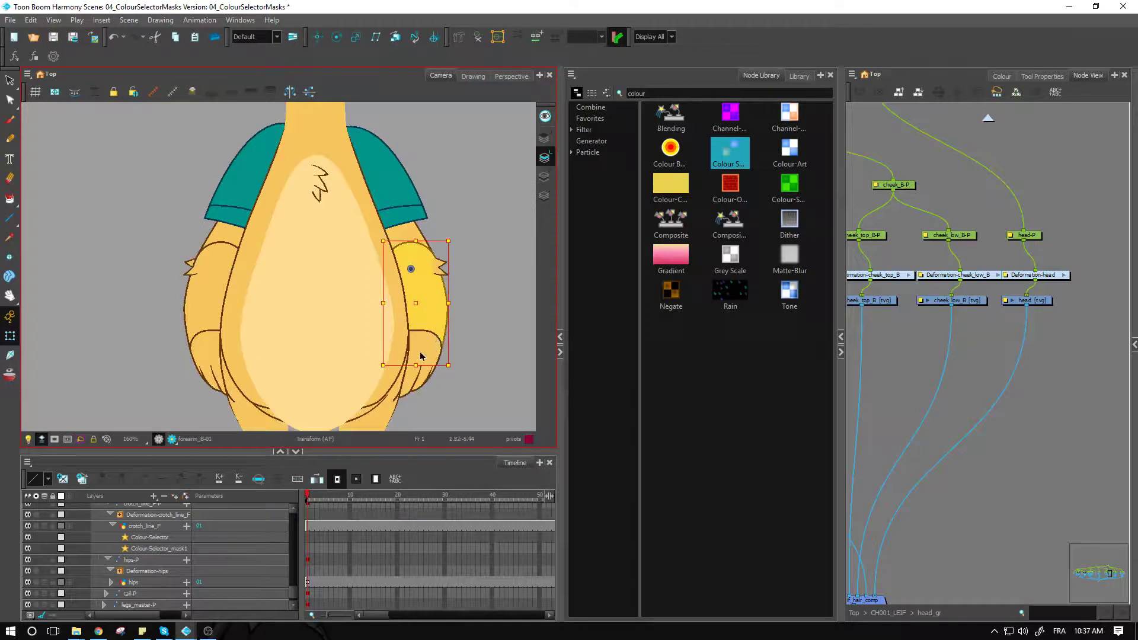
left_click(212, 350)
left_click(204, 296)
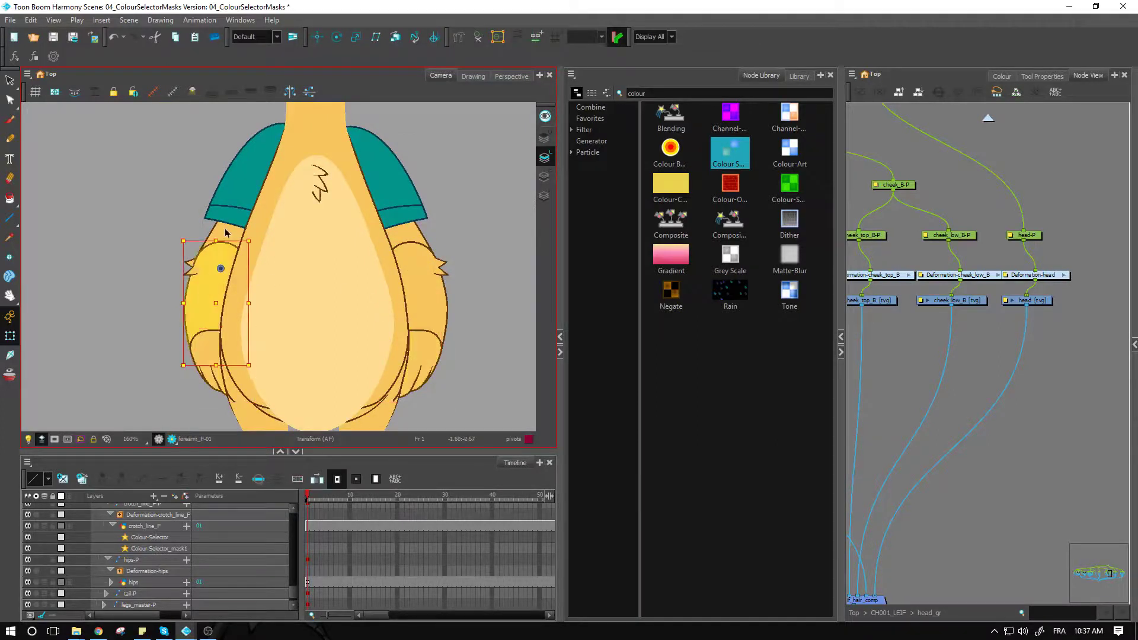
left_click(226, 233)
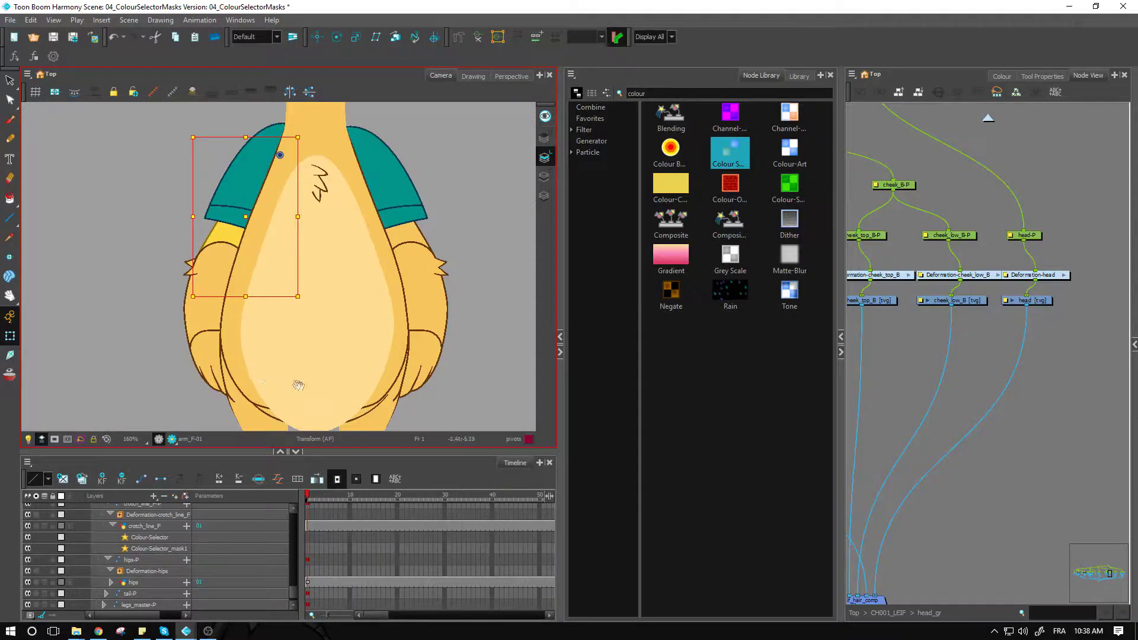
left_click_drag(298, 386, 300, 299)
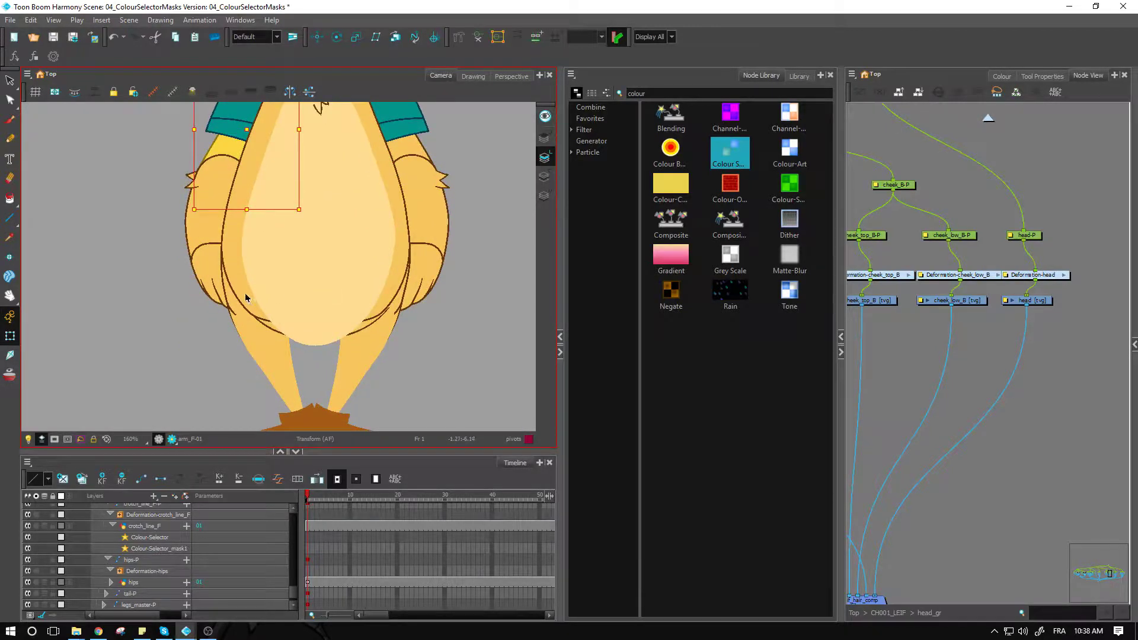
left_click(246, 294)
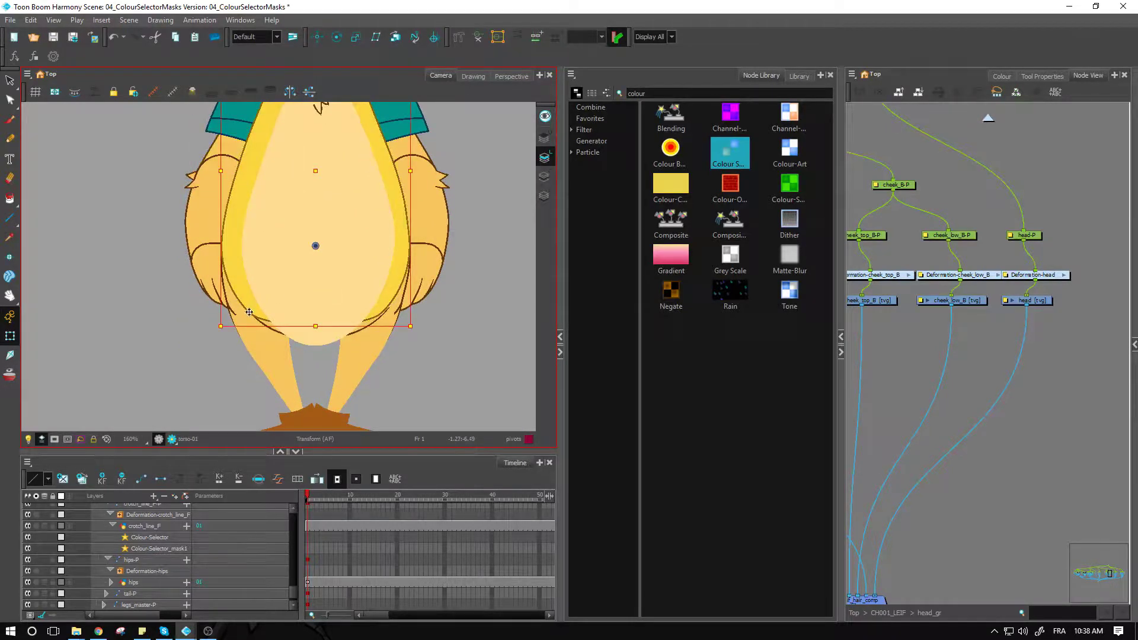
- Select the crotch_line_F and torso drawings in turn to examine where their outlines overlap at the hips
left_click(274, 332)
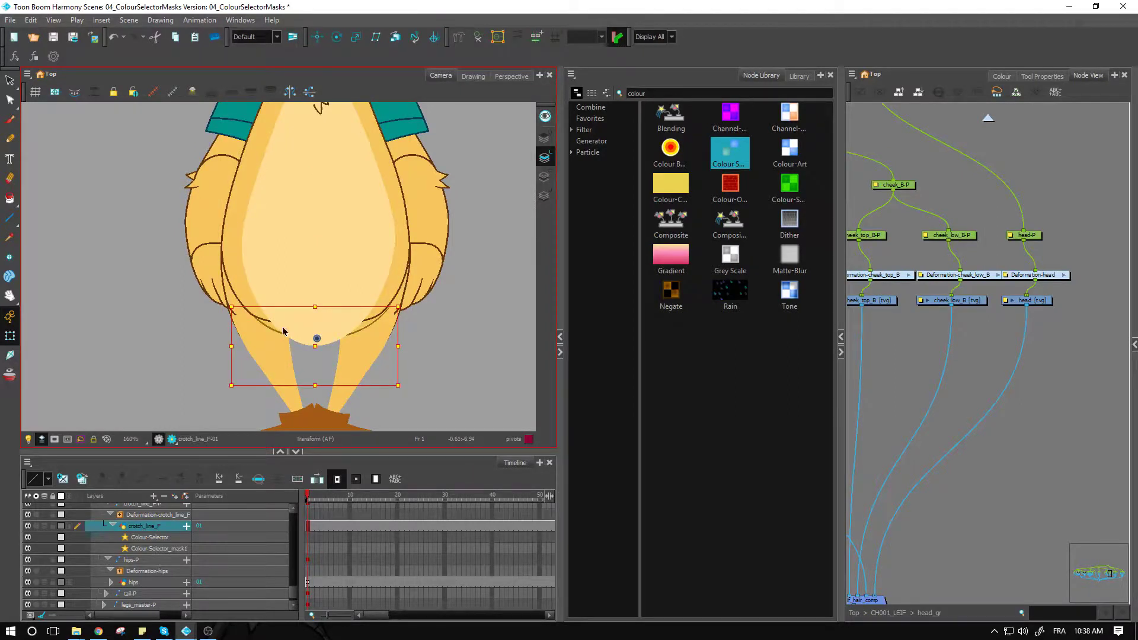
left_click(372, 320)
key("2")
key("2")
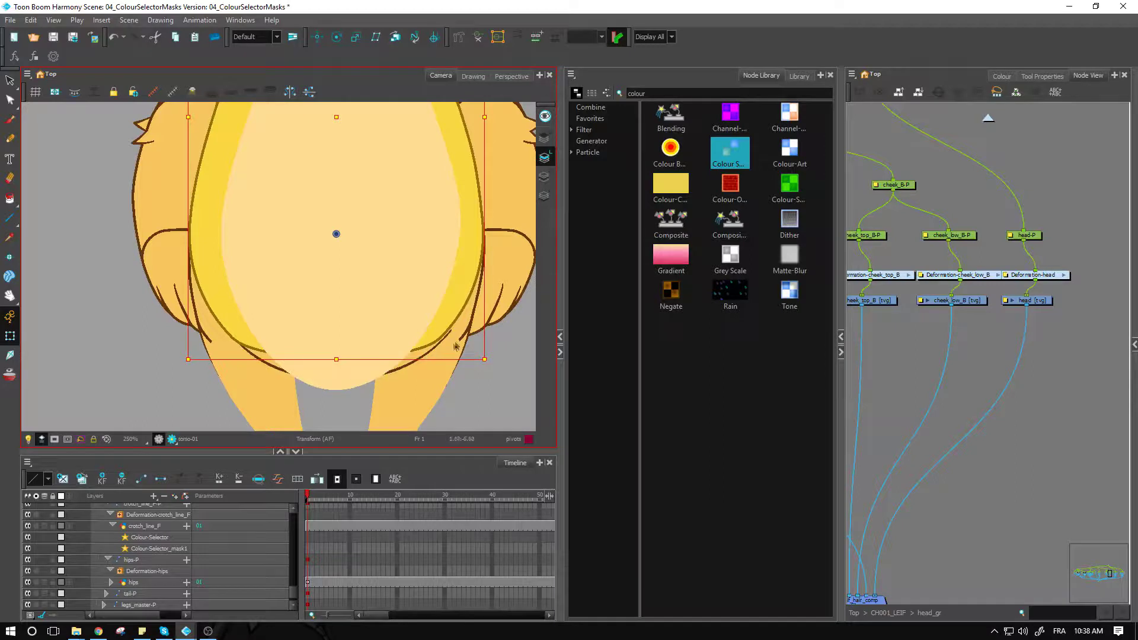
left_click(340, 399)
key("1")
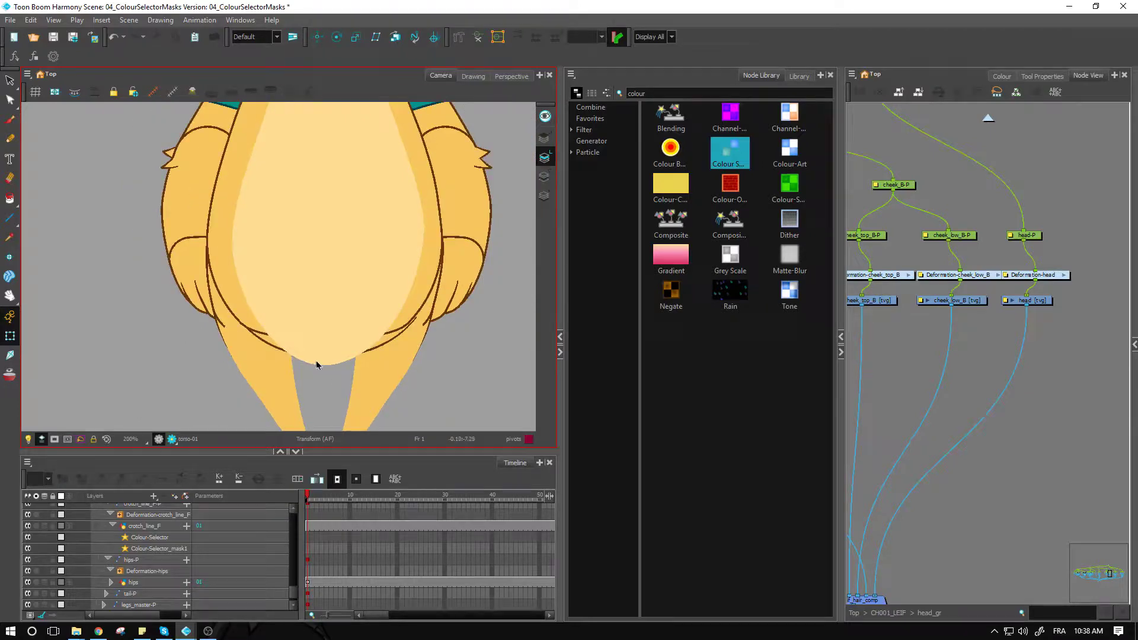
- Select the front thigh and examine its overlap with the hand and the lower torso outline
left_click(285, 372)
scroll(290, 373, "up", 2)
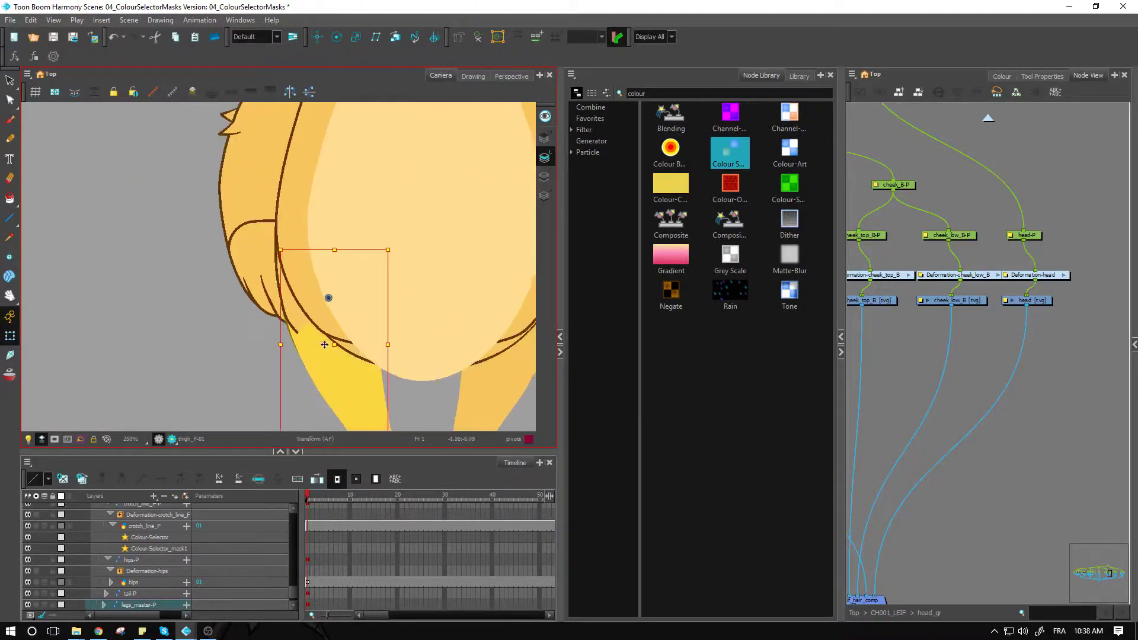
left_click(298, 373)
scroll(304, 385, "up", 1)
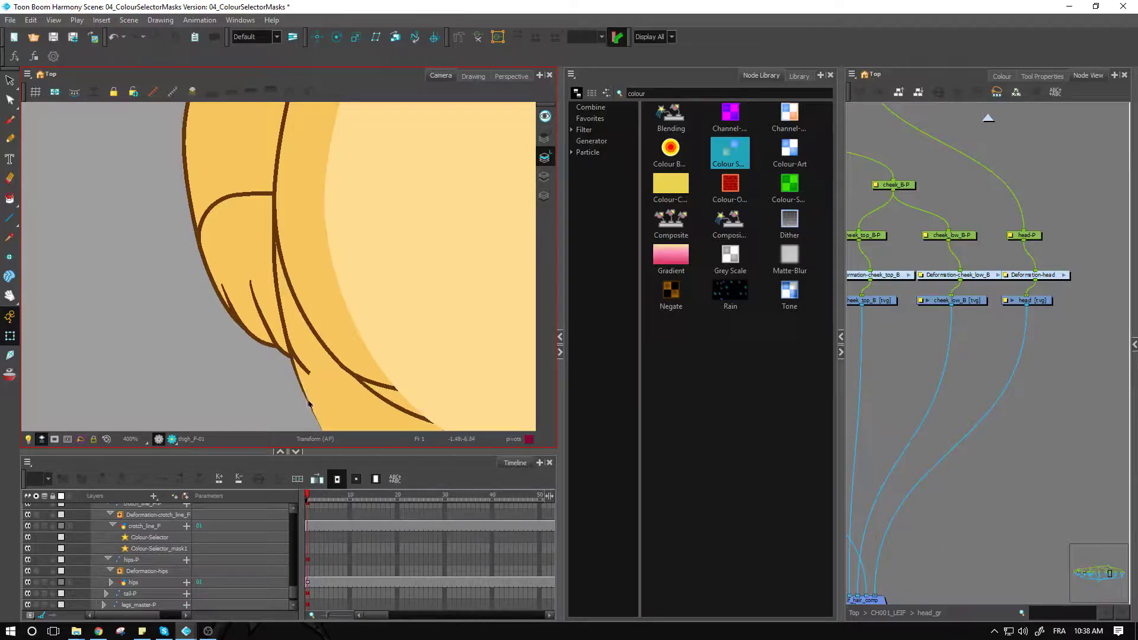
scroll(299, 360, "down", 1)
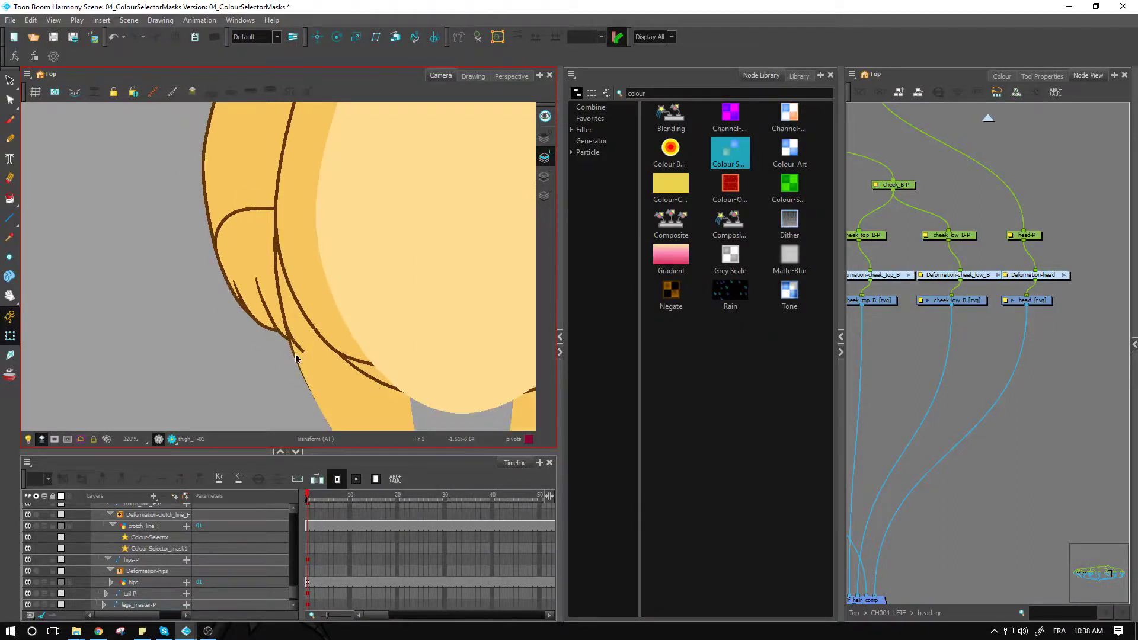
left_click(299, 355)
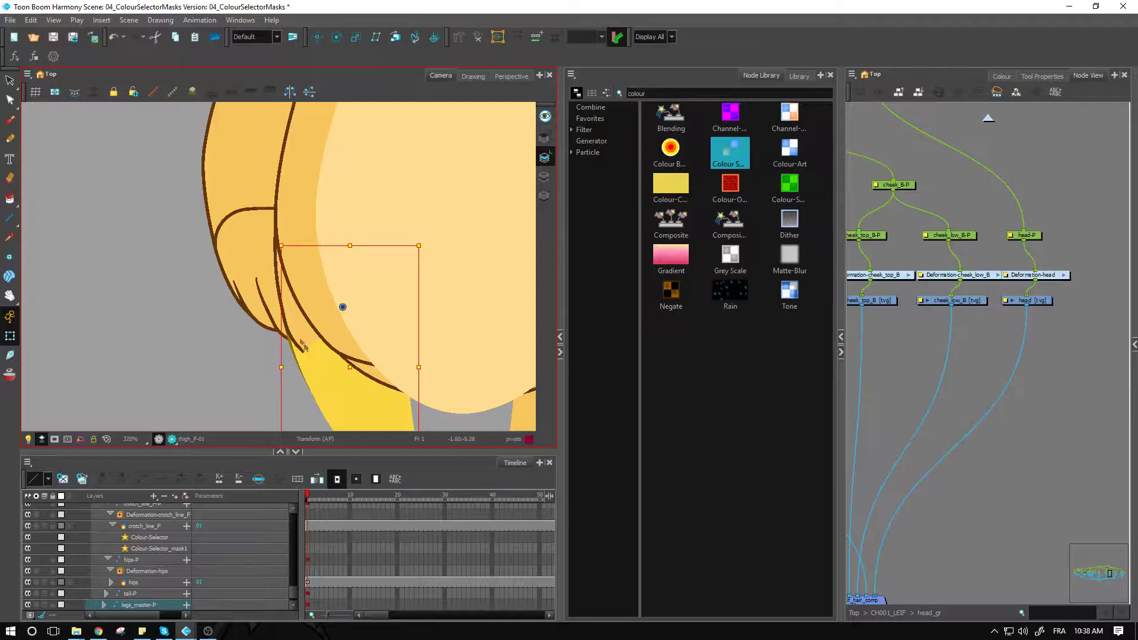
key("1")
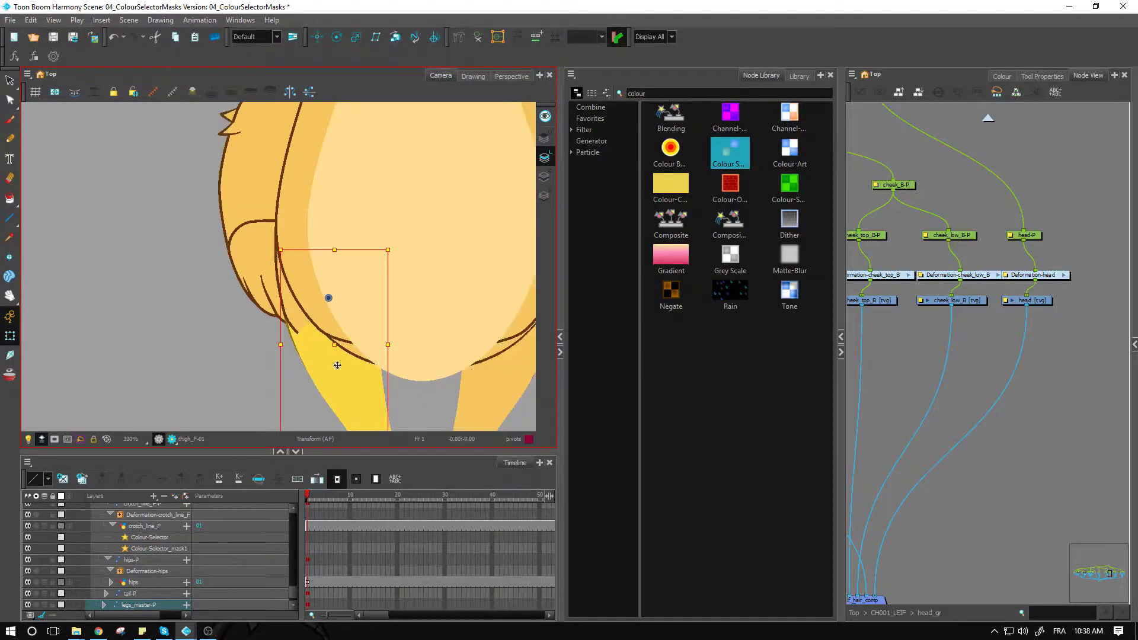
key("1")
key("1")
- Select the front lower leg and examine how it joins the thigh and the shoe
left_click_drag(385, 395, 349, 335)
key("2")
key("2")
left_click(359, 356)
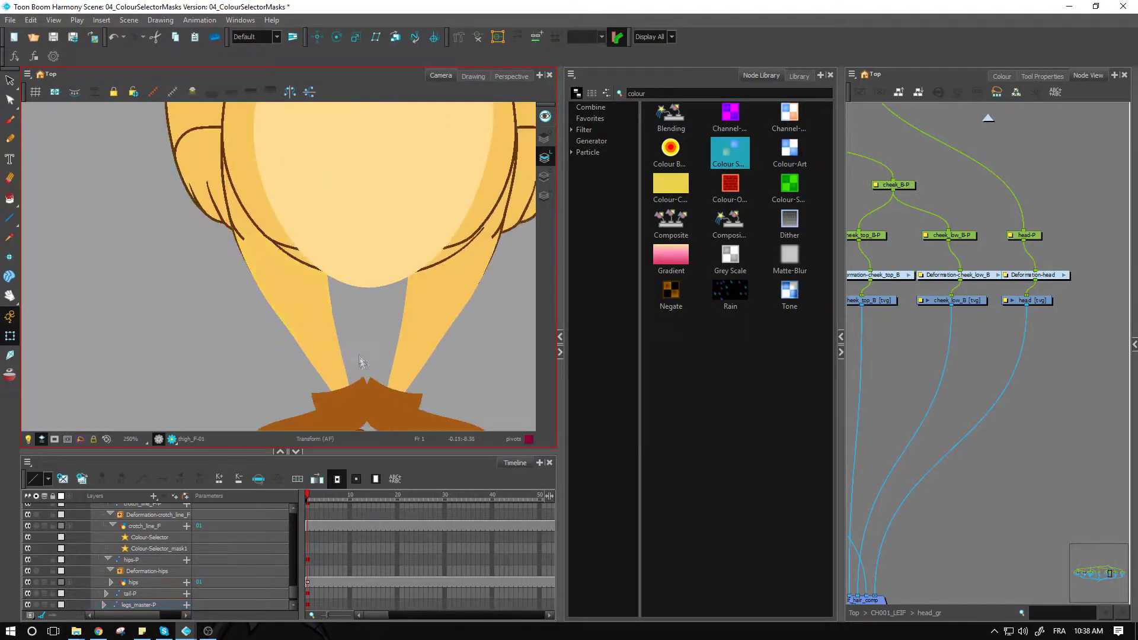
left_click(306, 303)
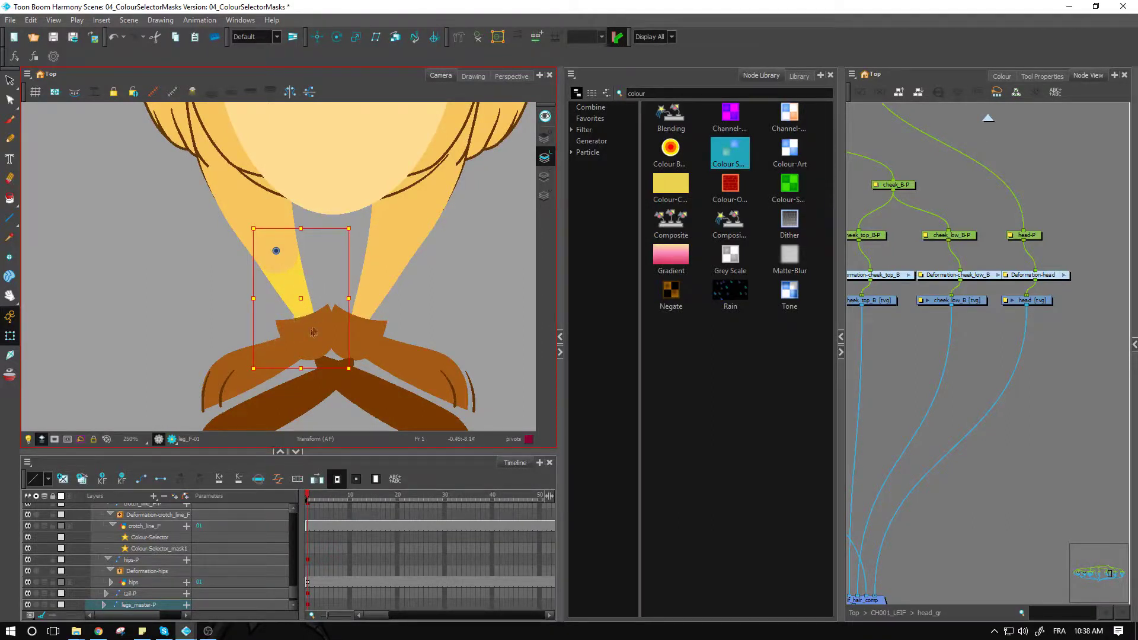
key("2")
key("2")
left_click(354, 307)
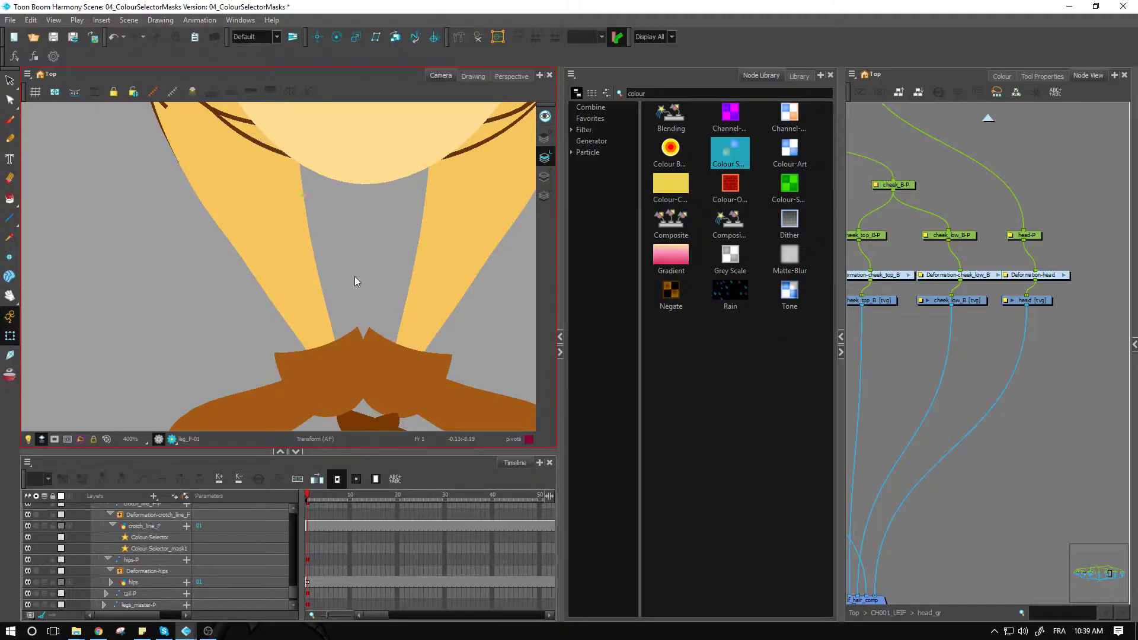
key("1")
key("1")
key("1")
key("1")
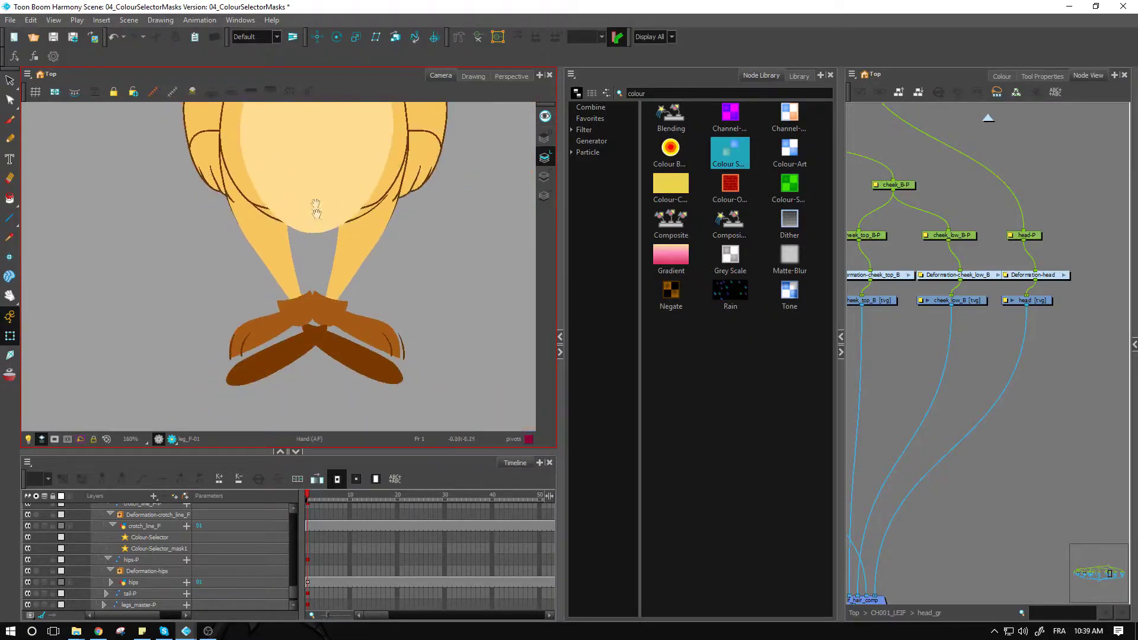
- Select the hand_B drawing and examine how the hands and forearms overlap beside the torso
left_click_drag(316, 209, 335, 387)
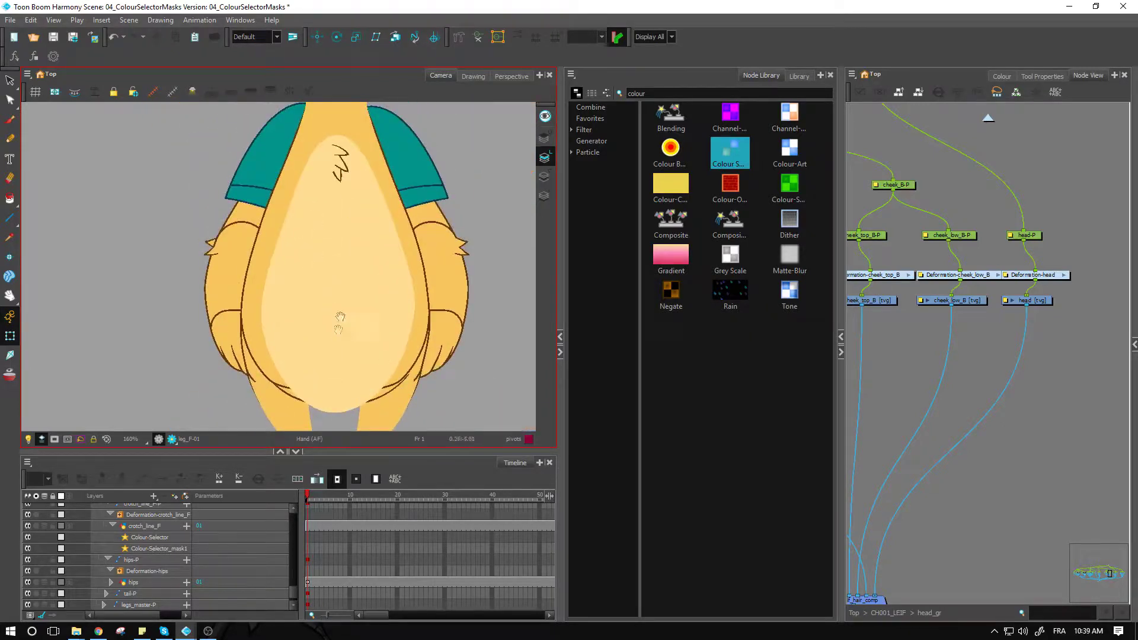
left_click_drag(345, 268, 336, 335)
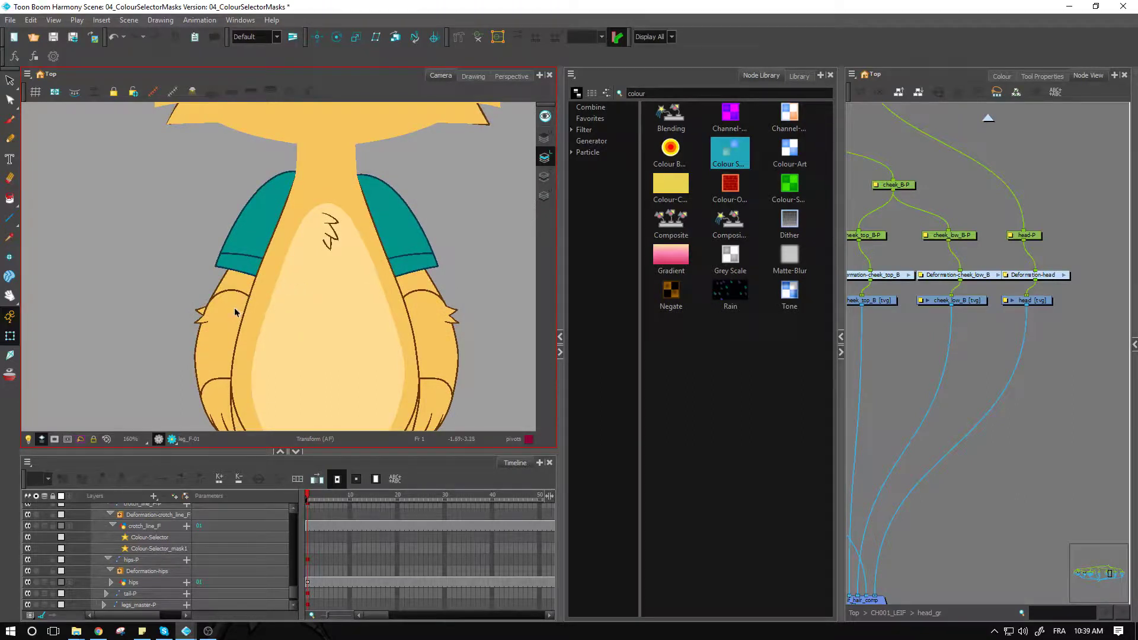
left_click(214, 389)
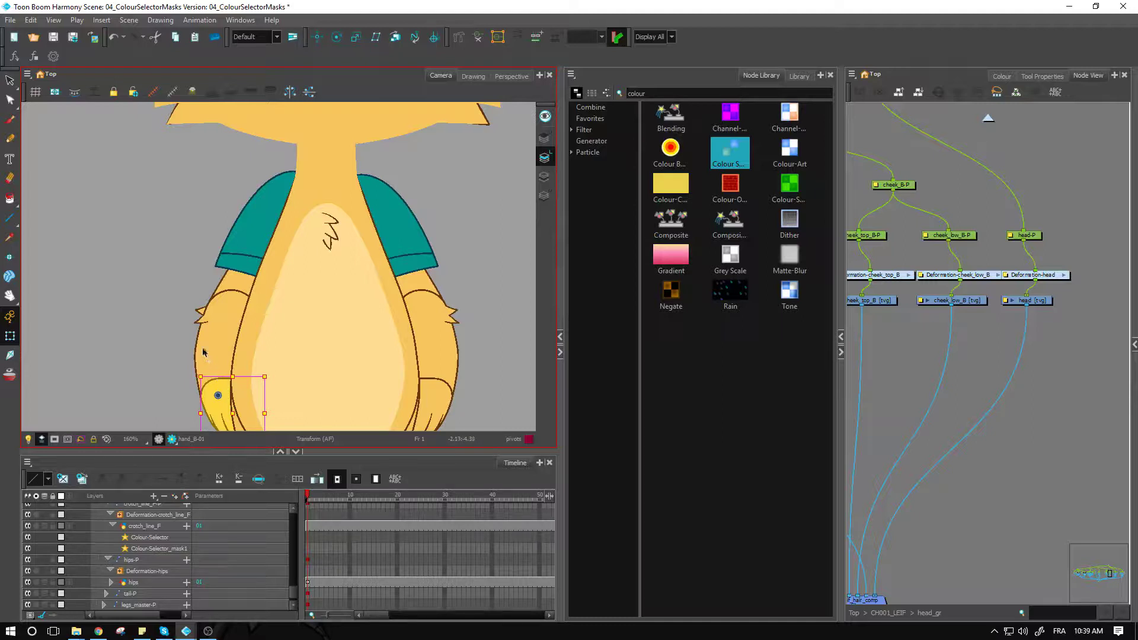
left_click(169, 322)
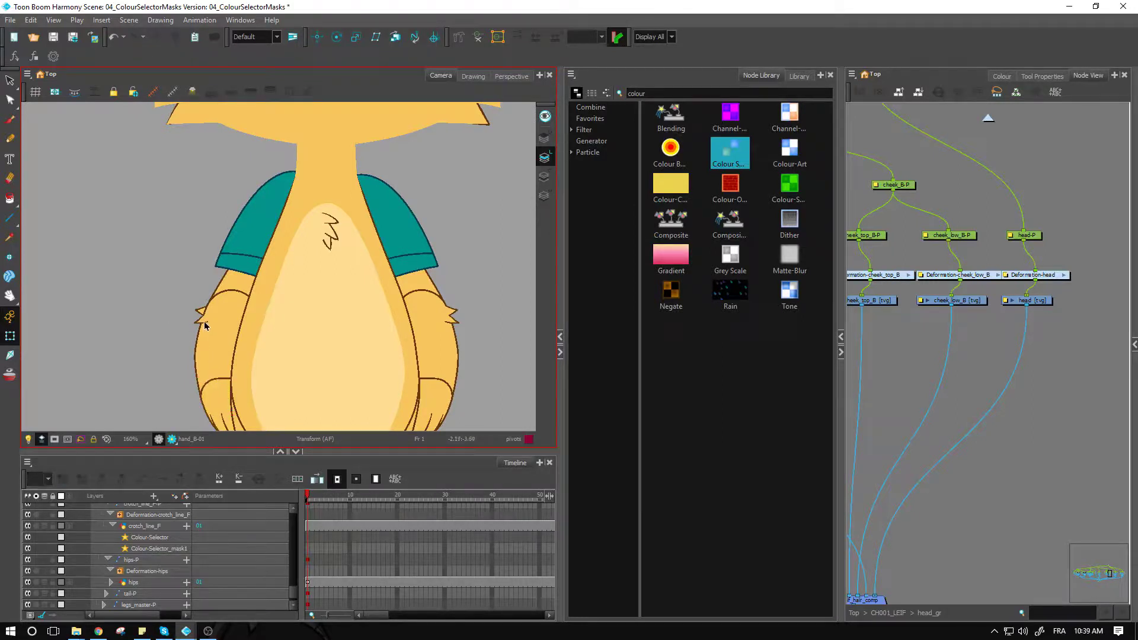
scroll(244, 344, "down", 5)
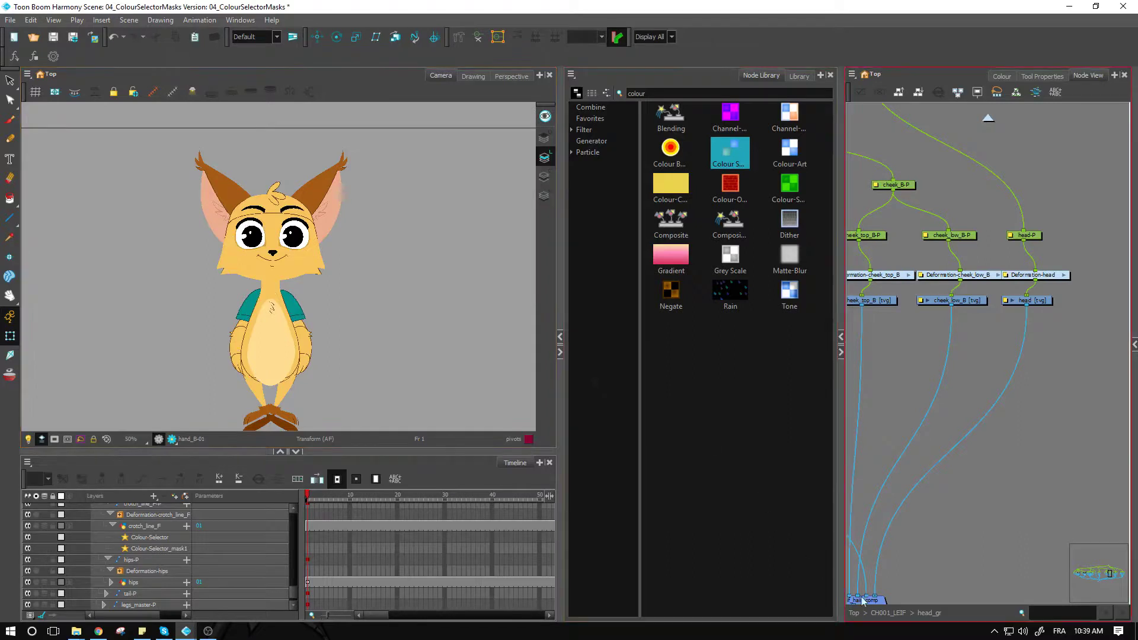
- Enable the Leif_Design reference drawing at the scene's top level and examine the character's turnaround poses
left_click(854, 612)
left_click_drag(900, 531, 1091, 359)
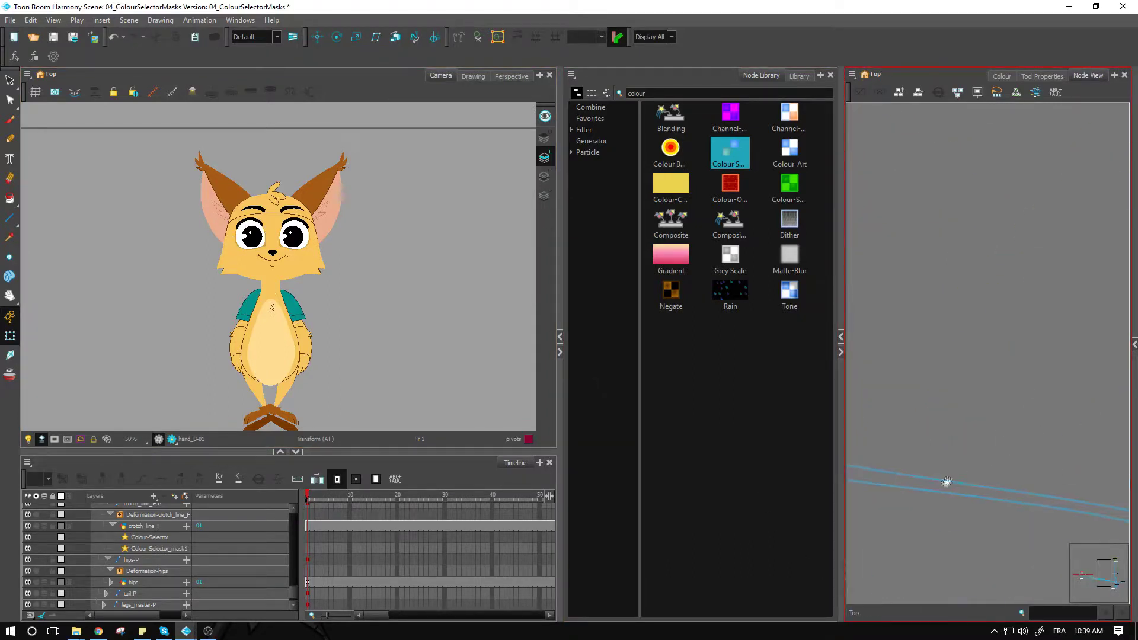
left_click_drag(947, 482, 1064, 466)
left_click_drag(957, 460, 1080, 492)
left_click_drag(911, 360, 1076, 375)
left_click_drag(1044, 328, 1011, 432)
key("a")
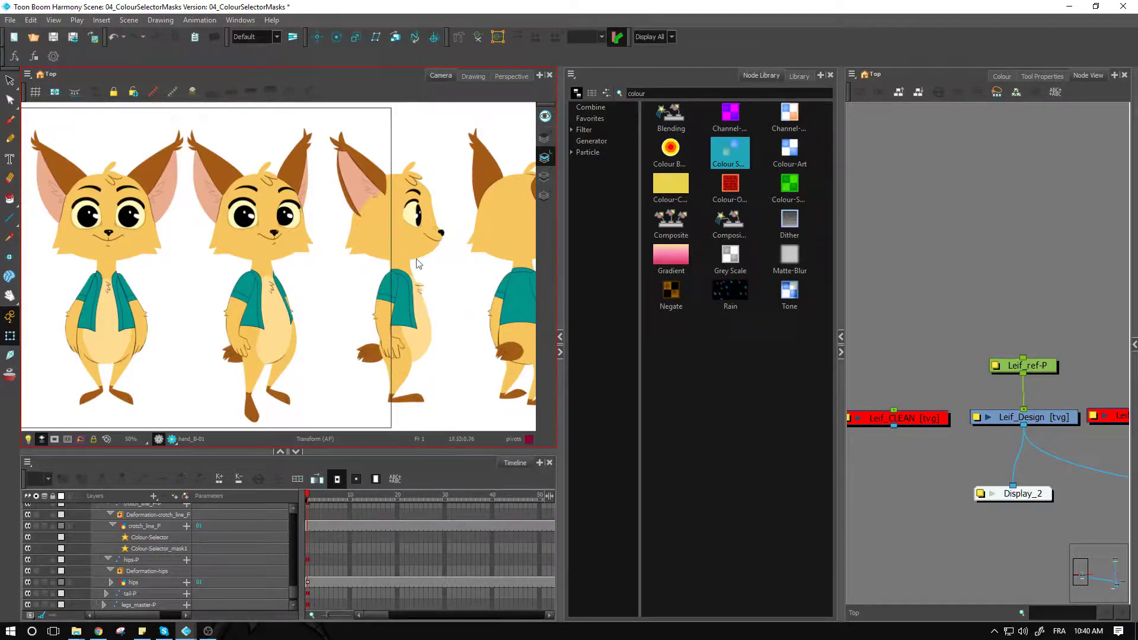
left_click_drag(458, 305, 331, 316)
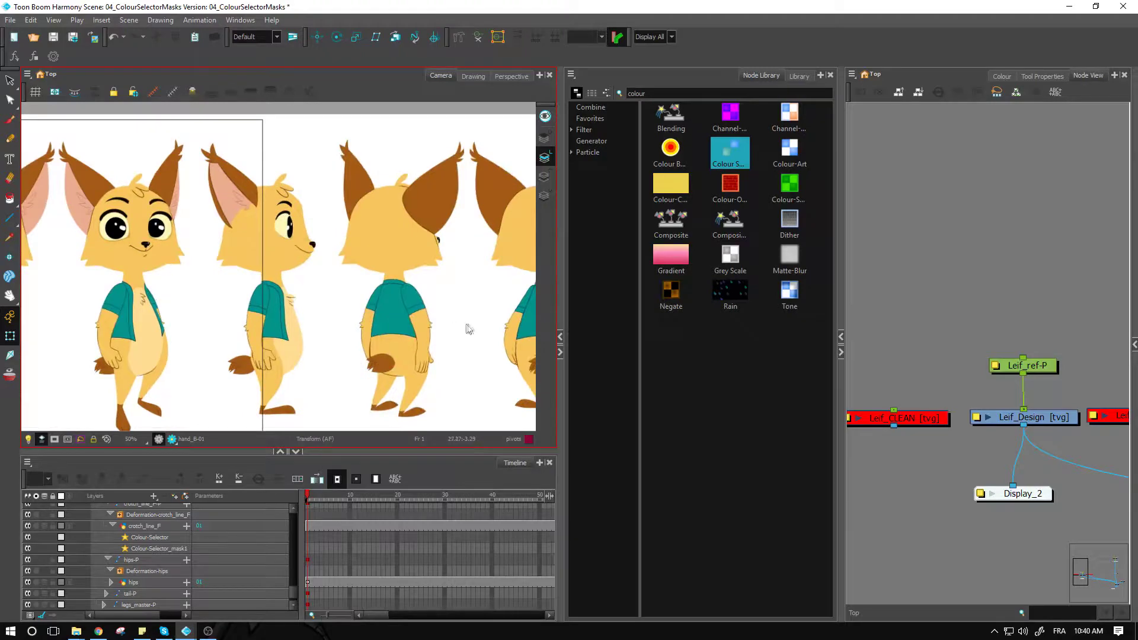
key("2")
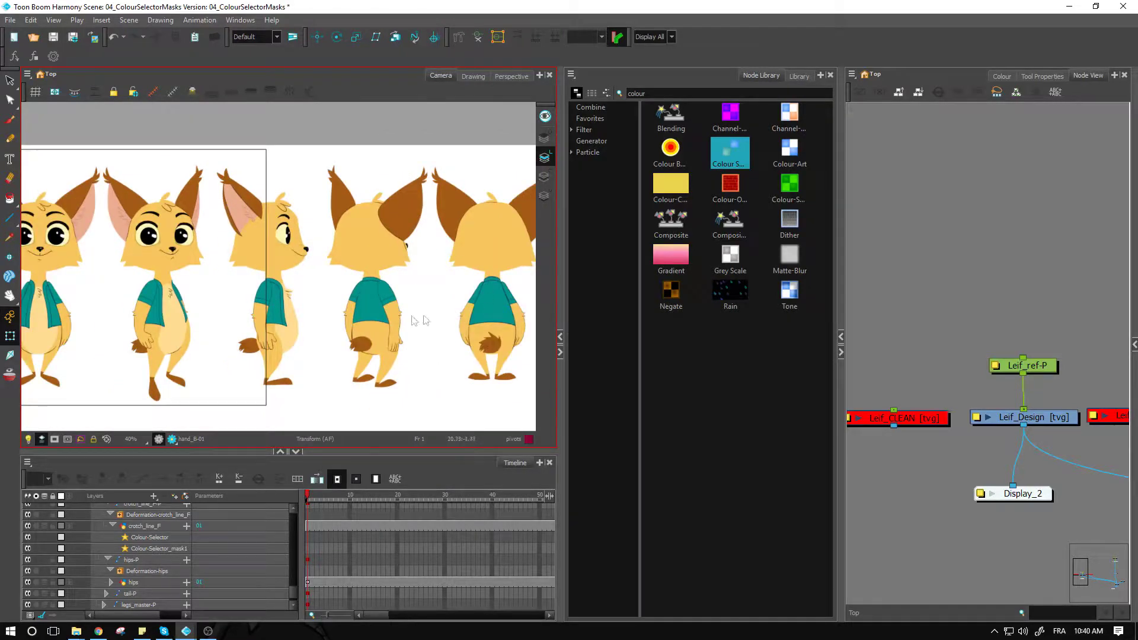
left_click_drag(295, 333, 427, 342)
- Disable the Leif_Design reference drawing
left_click(1042, 418)
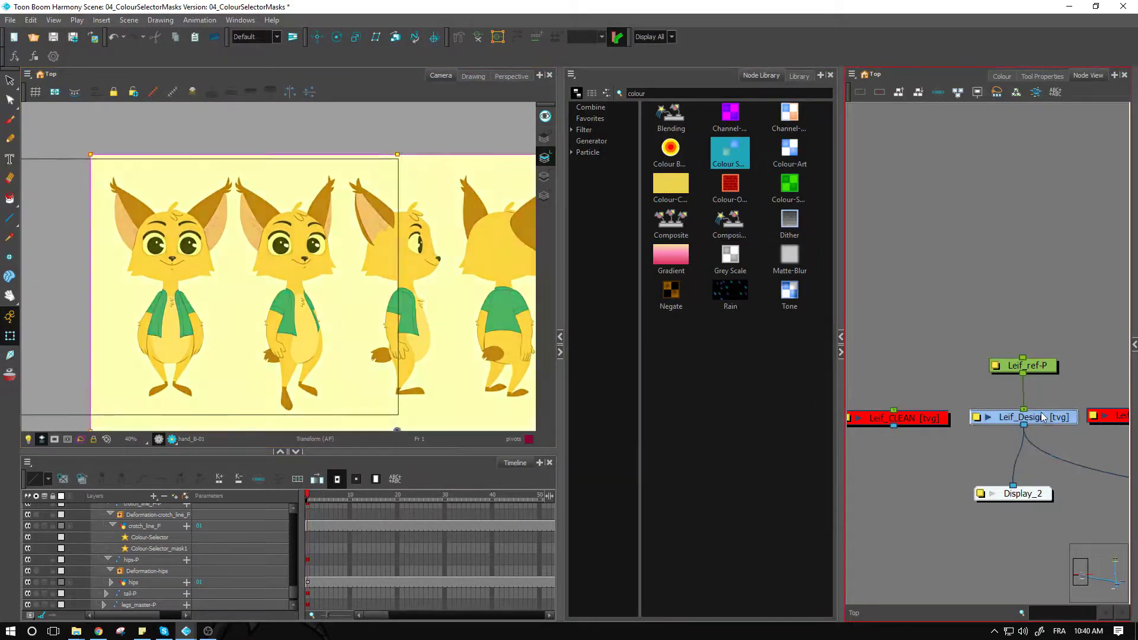
key("d")
left_click(1023, 330)
- Select the back forearm, extend the selection through its hierarchy to include the hand, and clear the selection
left_click_drag(184, 355, 244, 318)
key("2")
key("2")
key("2")
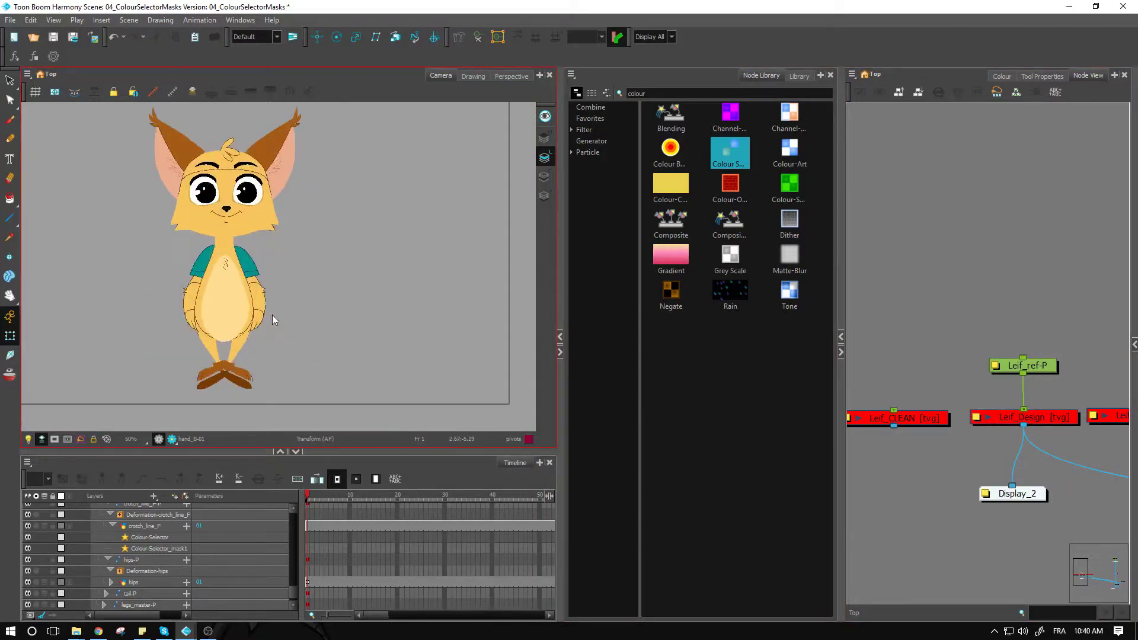
left_click(244, 304)
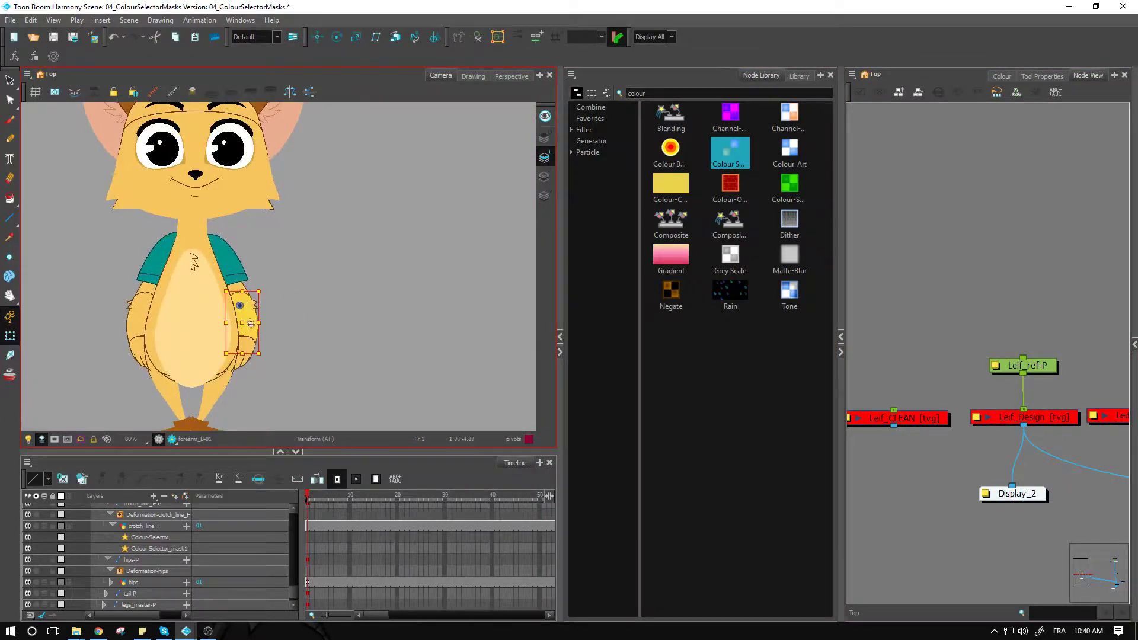
key("b")
key("b")
key("b")
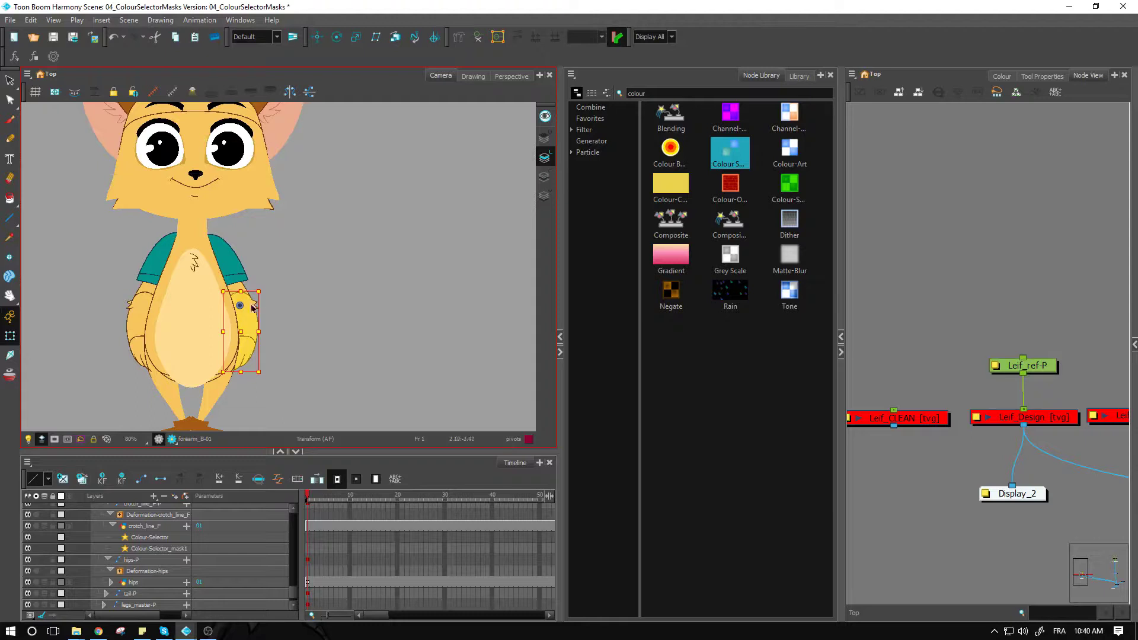
left_click(319, 287)
left_click_drag(239, 281, 376, 301)
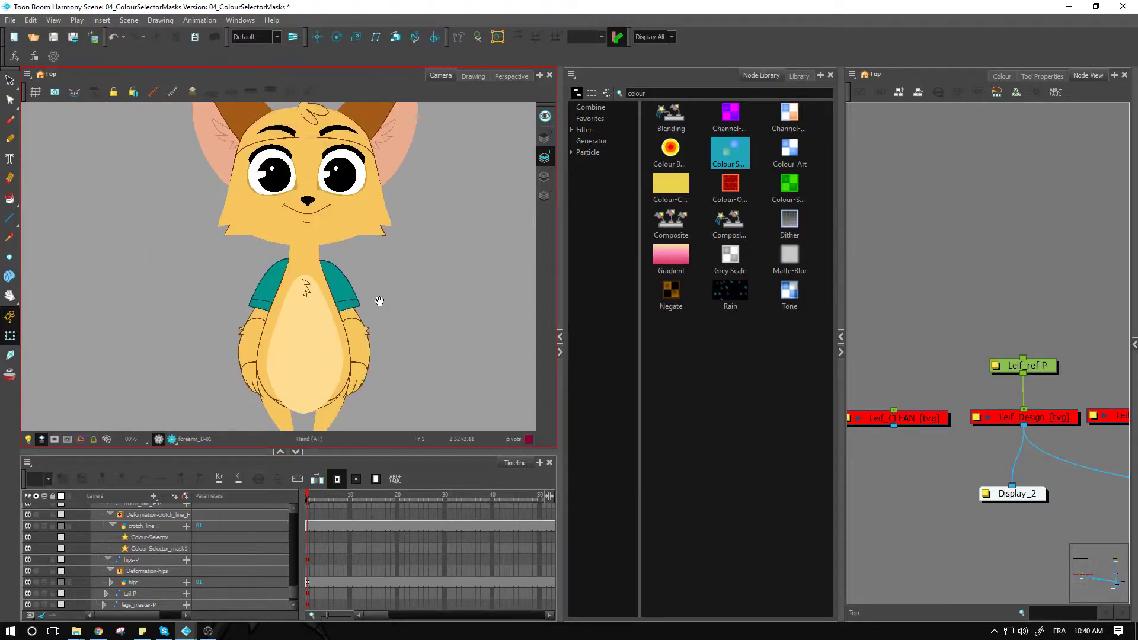
- Select the jaw drawing on the face and locate its node inside the head group
key("2")
left_click_drag(338, 172, 330, 301)
scroll(330, 300, "up", 1)
left_click(356, 305)
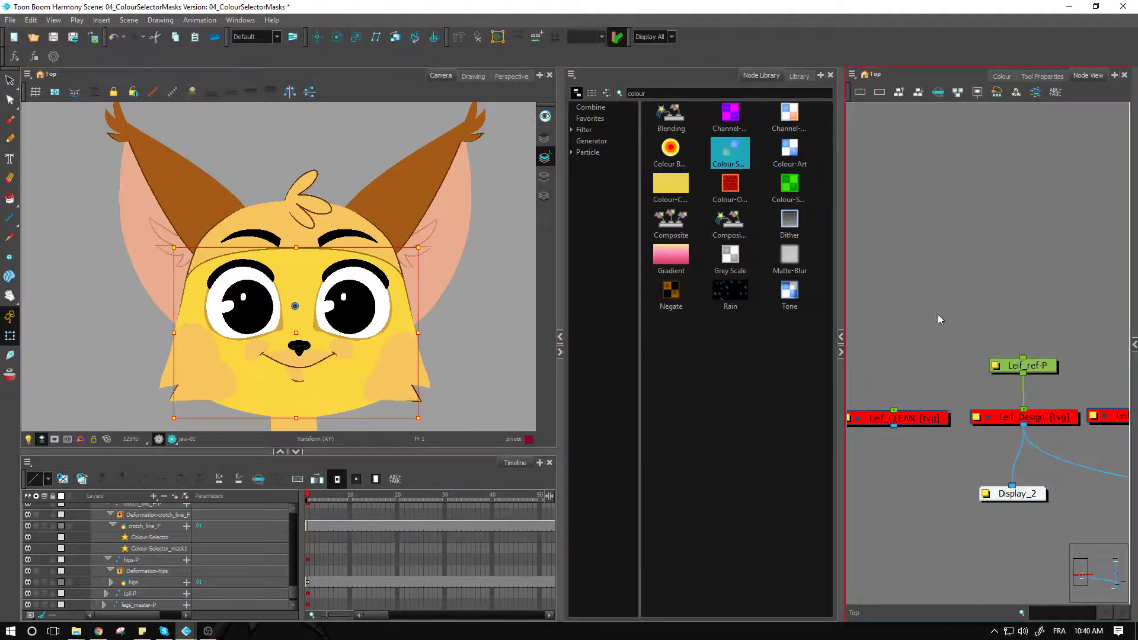
key("o")
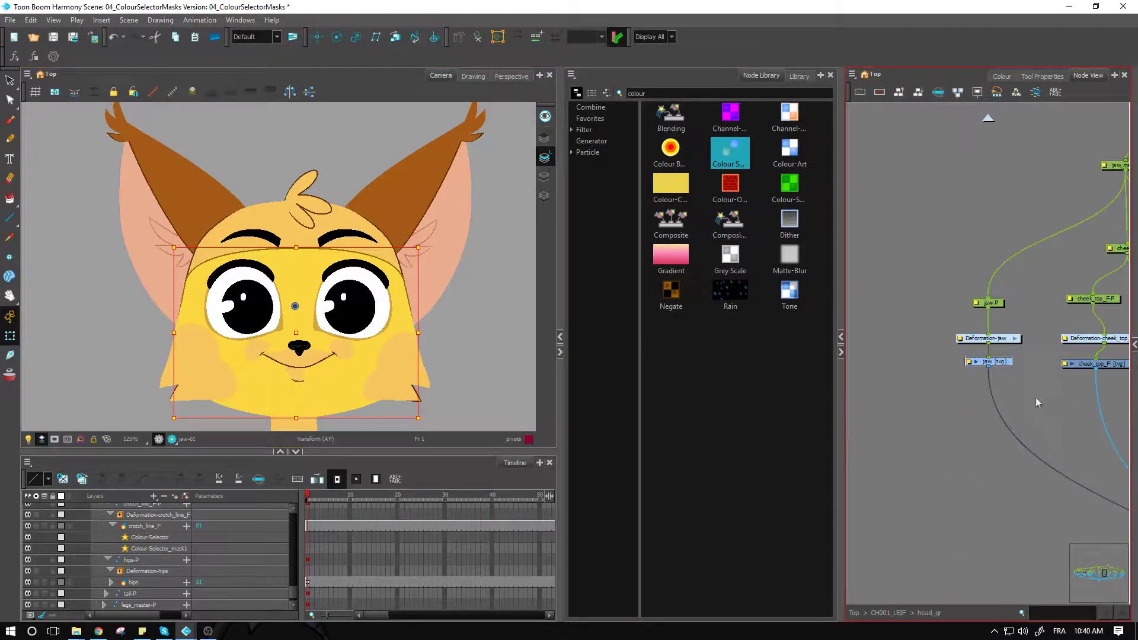
left_click_drag(1020, 407, 959, 312)
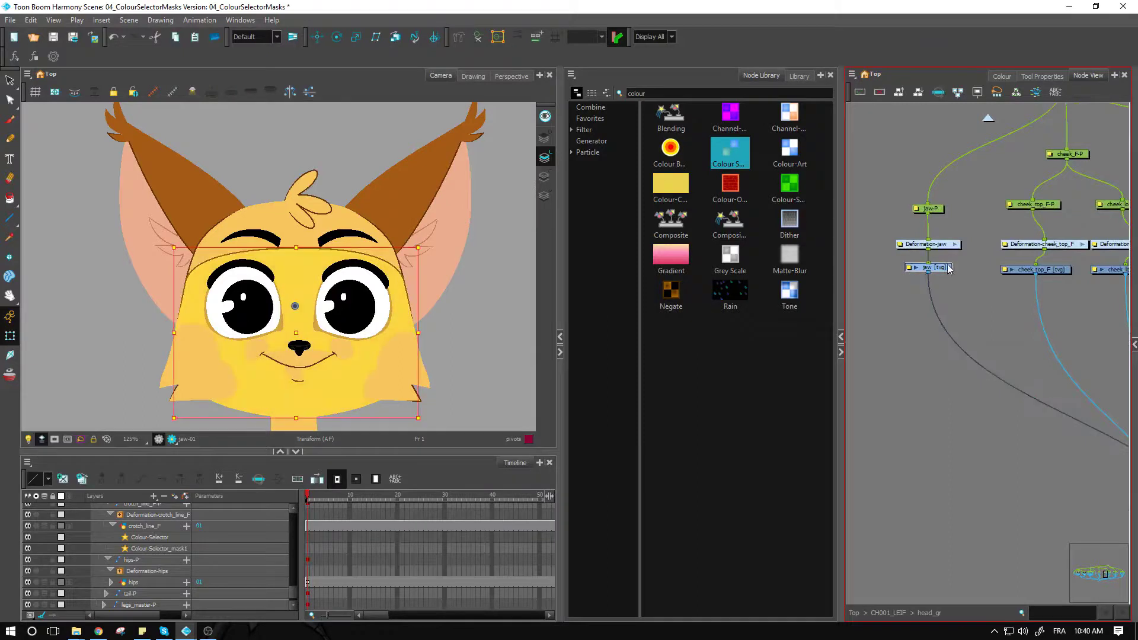
- Examine the jaw drawing's contour with the Select tool and return to the Transform tool
left_click(10, 80)
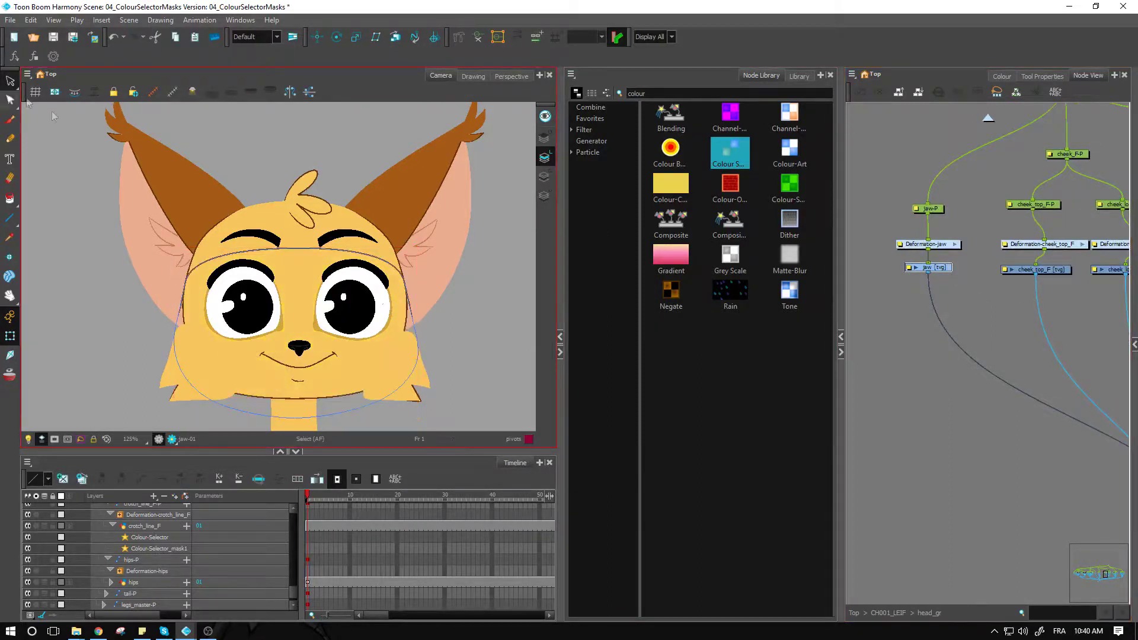
left_click(544, 175)
left_click(546, 161)
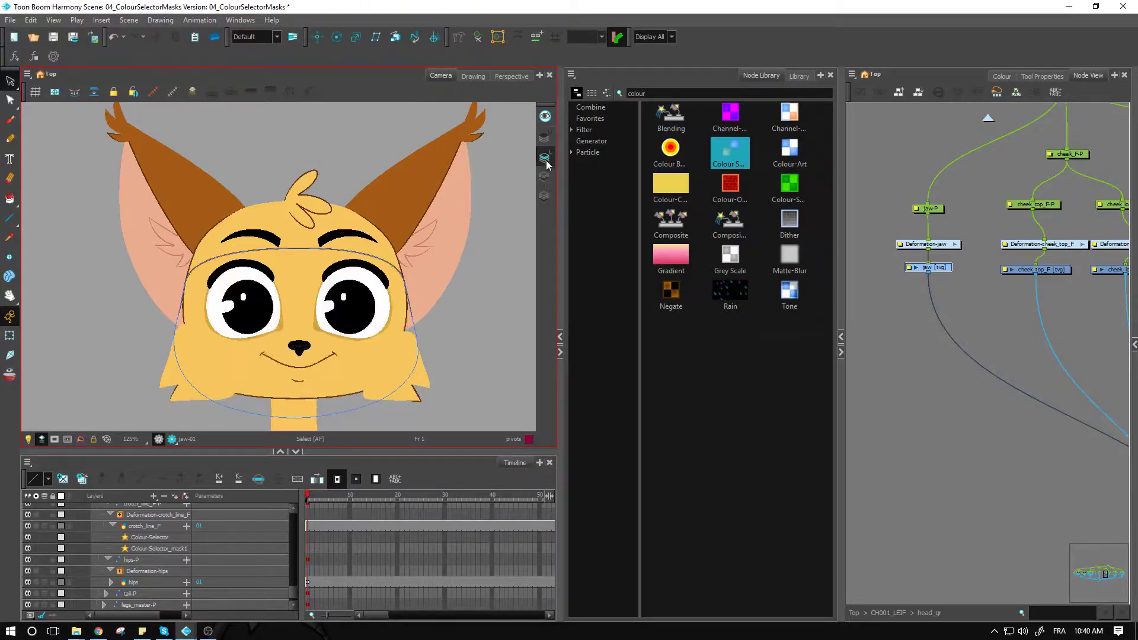
left_click(9, 335)
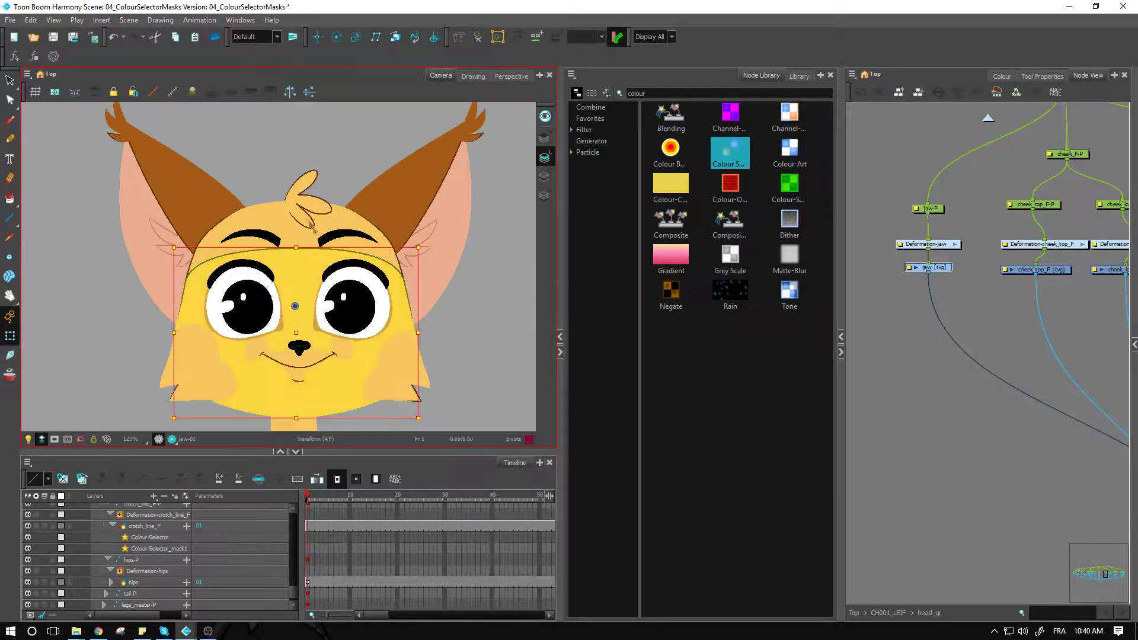
- Select the head drawing and examine its contour along the chin with the Select tool
left_click(295, 239)
left_click(9, 81)
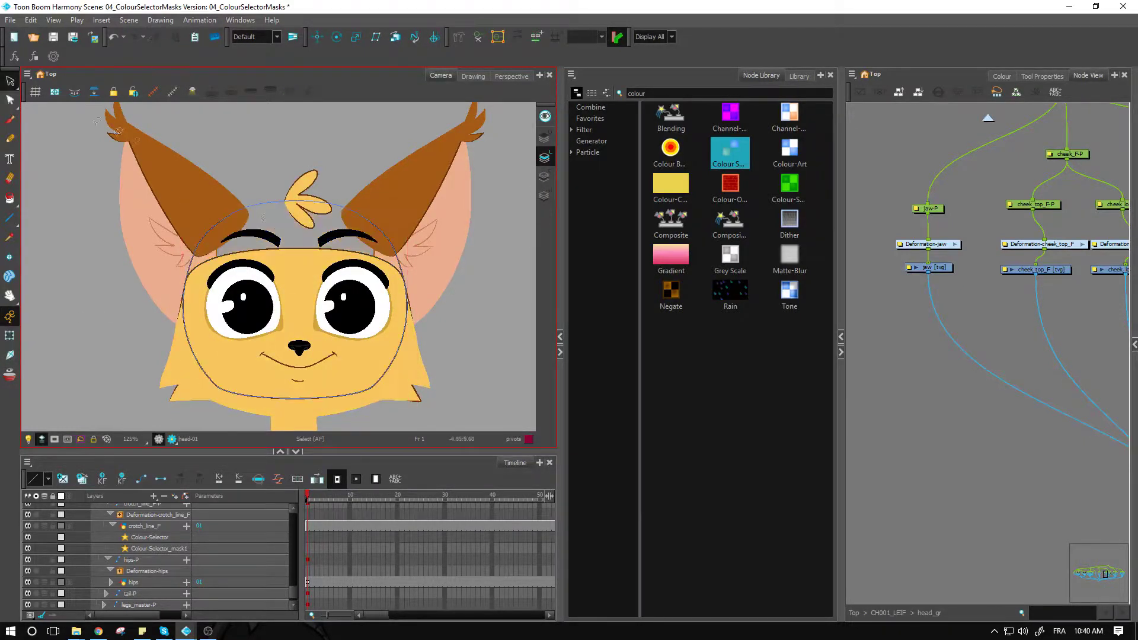
scroll(466, 203, "up", 3)
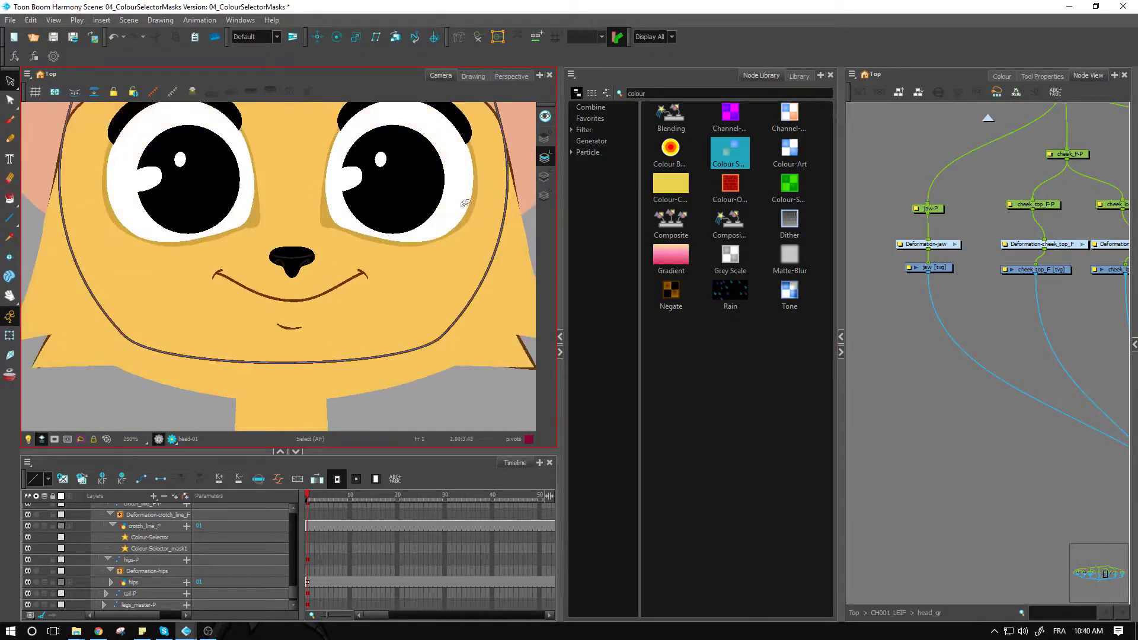
scroll(466, 203, "up", 1)
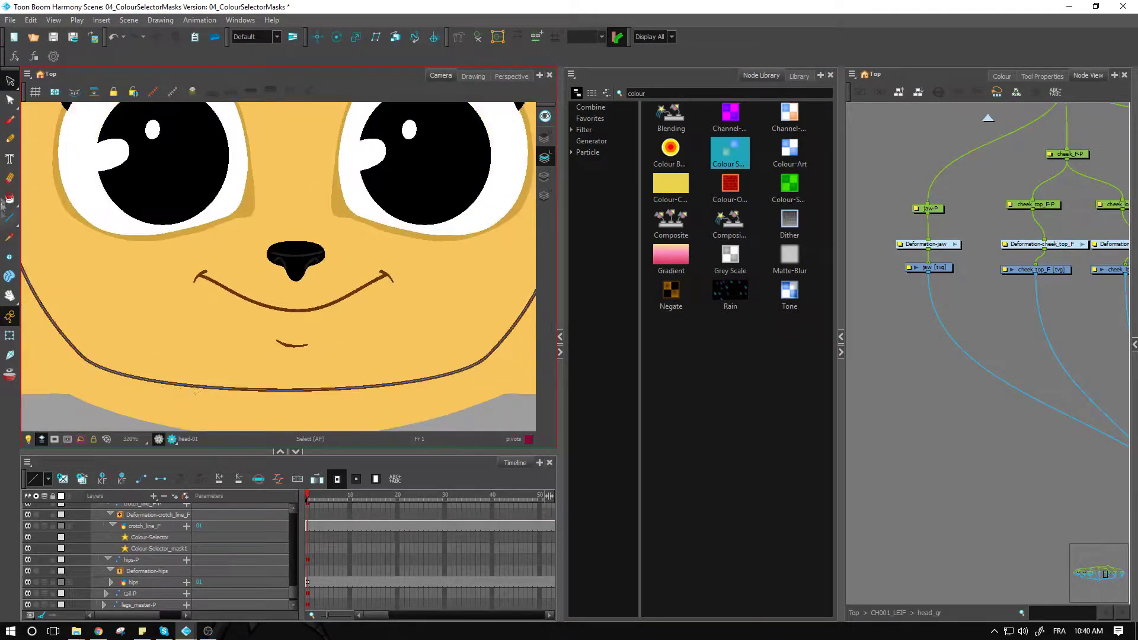
- Compare the head drawing's art layers along the chin, then return to the Transform tool with the full head in view
left_click(543, 178)
left_click(543, 179)
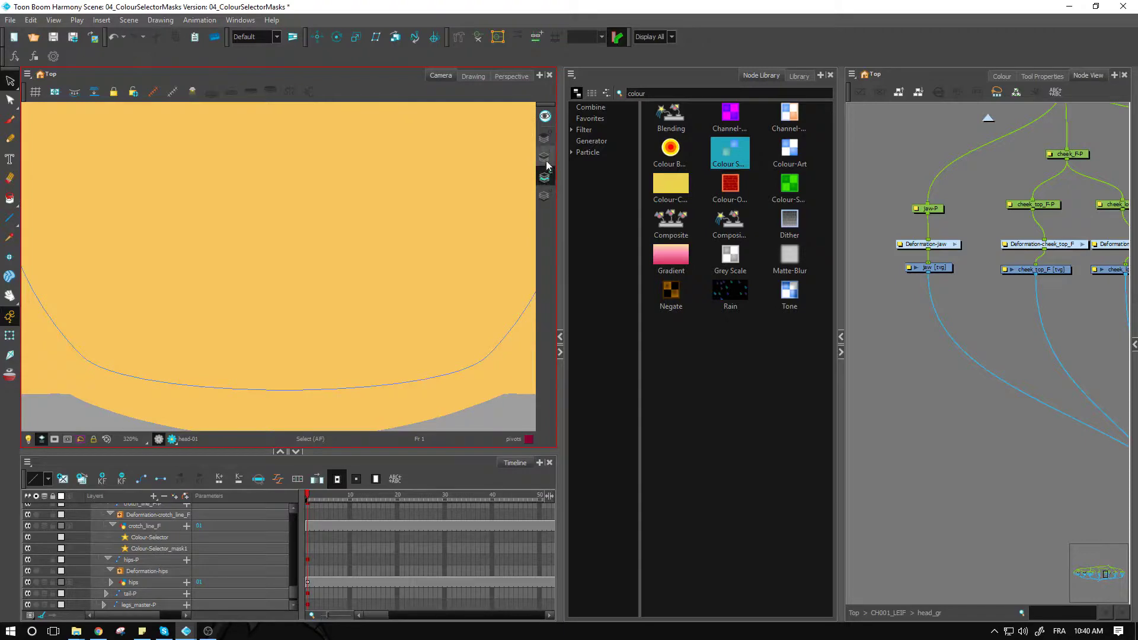
left_click(544, 179)
left_click(10, 337)
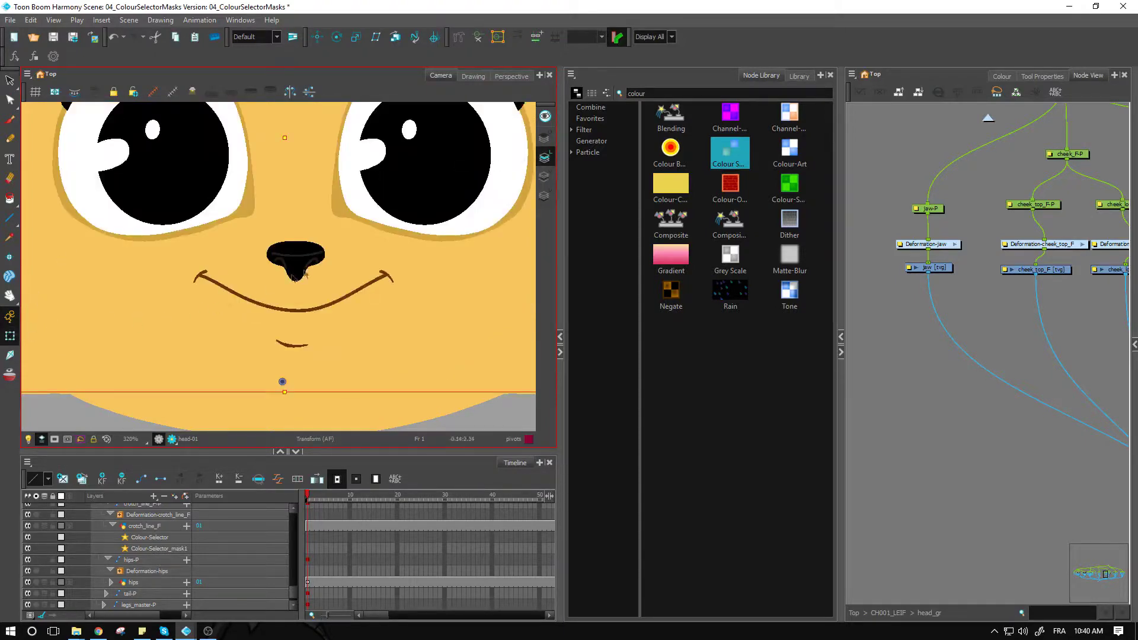
scroll(264, 358, "down", 5)
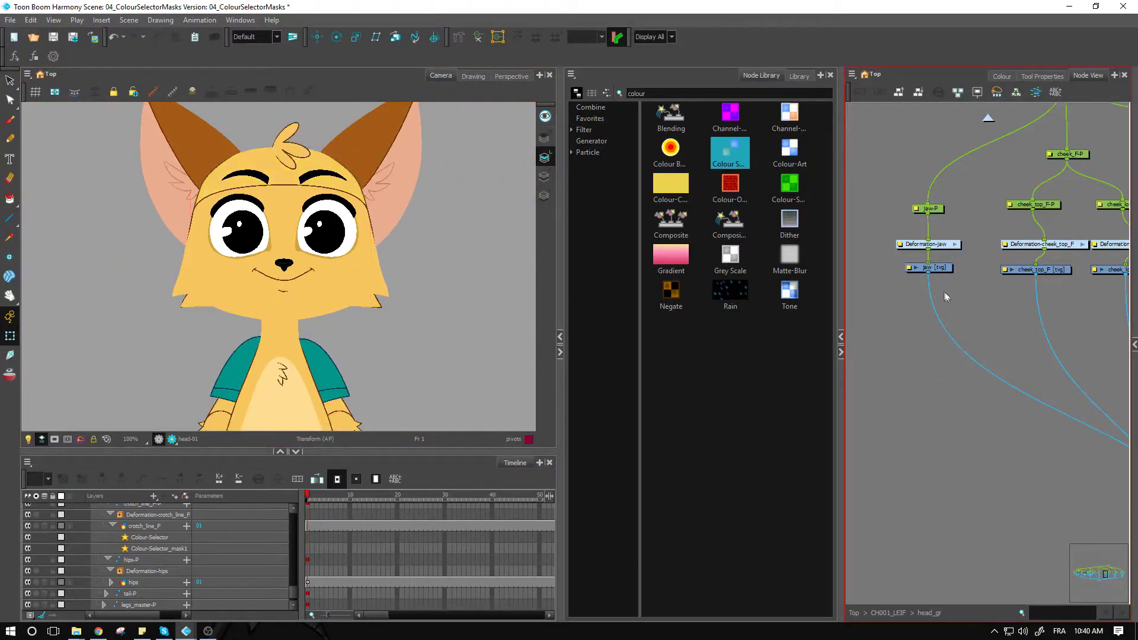
- Find the Line-Art node in the node library and place it beneath the jaw drawing's node
left_click(943, 268)
left_click_drag(655, 93, 617, 96)
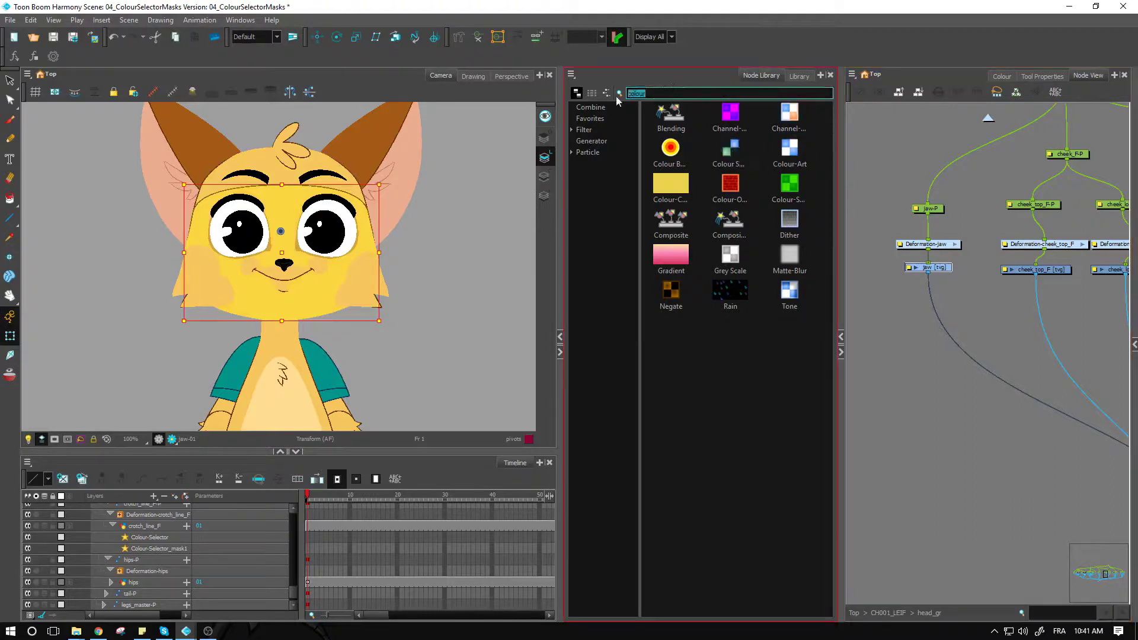
type("liline")
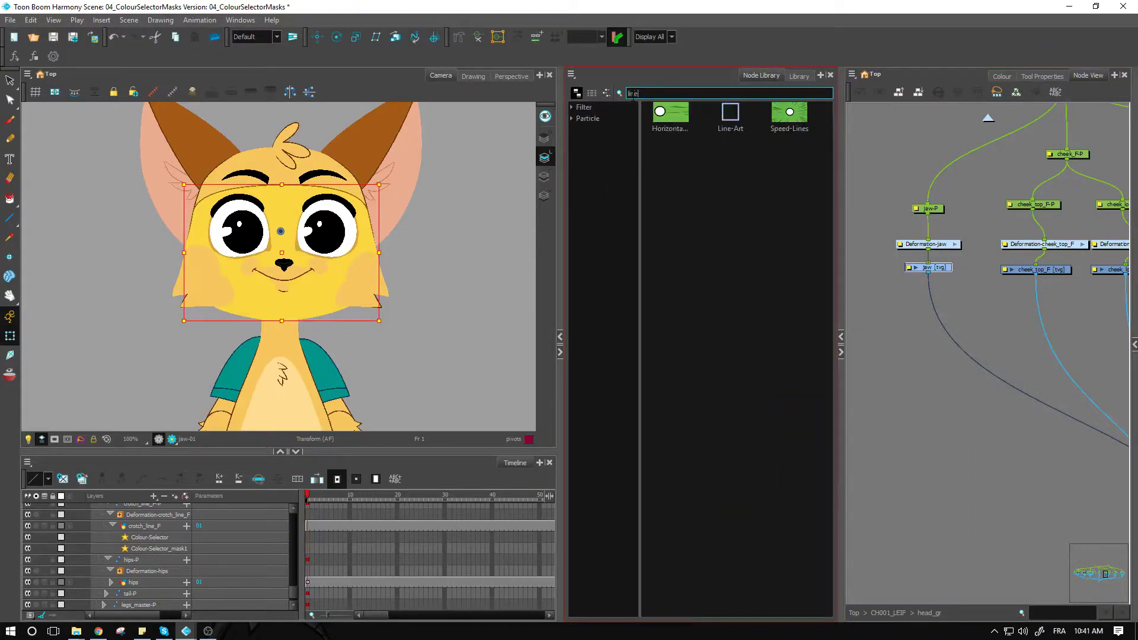
left_click_drag(731, 114, 923, 299)
- Find the Colour-Art node in the node library and place it beside the Line-Art node under the jaw drawing
left_click_drag(651, 93, 632, 93)
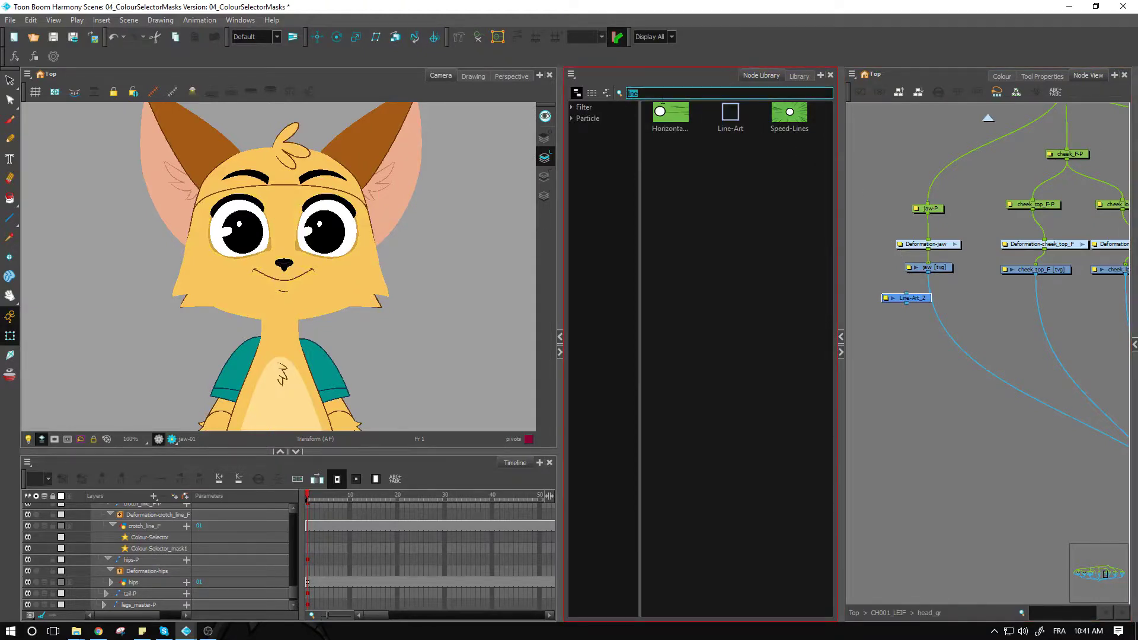
type("colou")
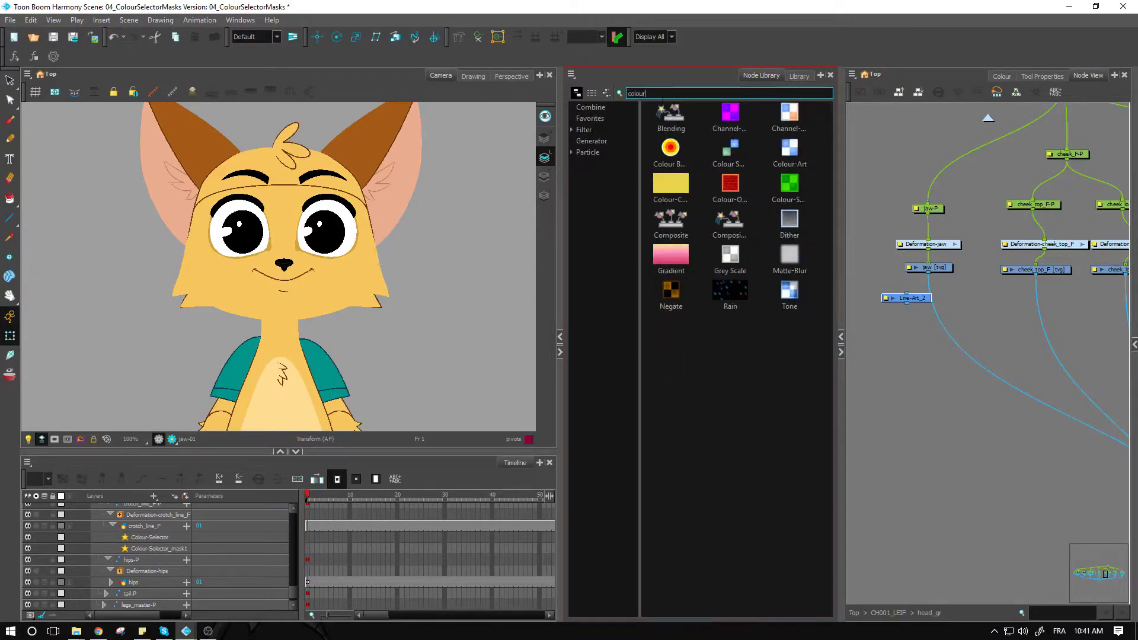
type("r")
left_click_drag(790, 151, 981, 294)
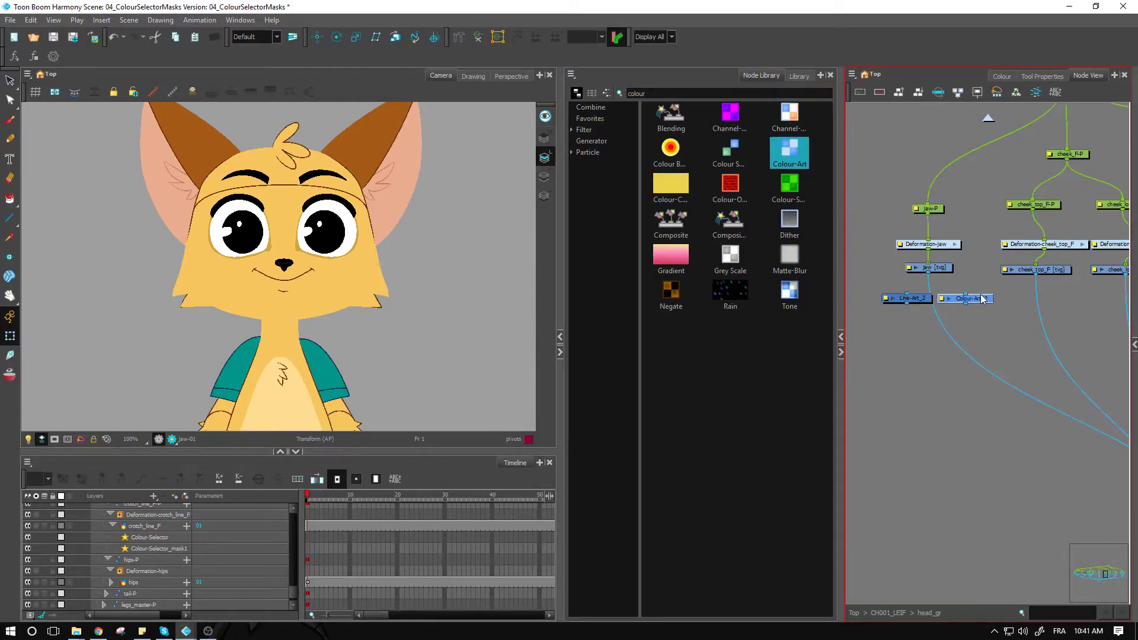
scroll(978, 302, "up", 2)
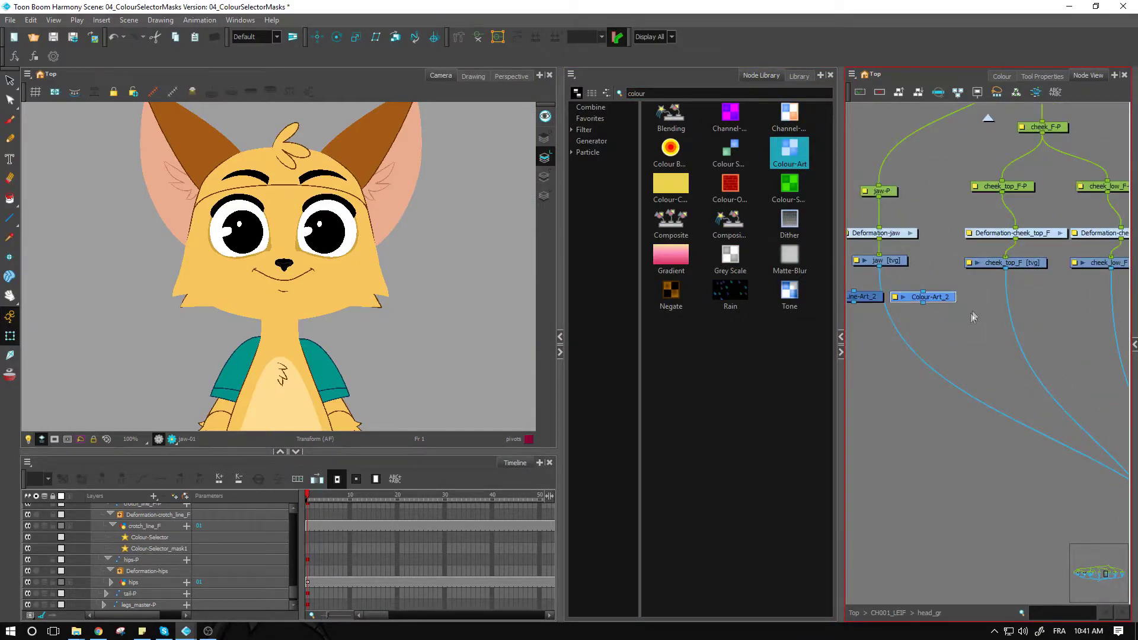
- Enlarge the node view and paste a copy of the Line-Art and Colour-Art nodes beneath the head drawing's node
left_click_drag(966, 311, 678, 304)
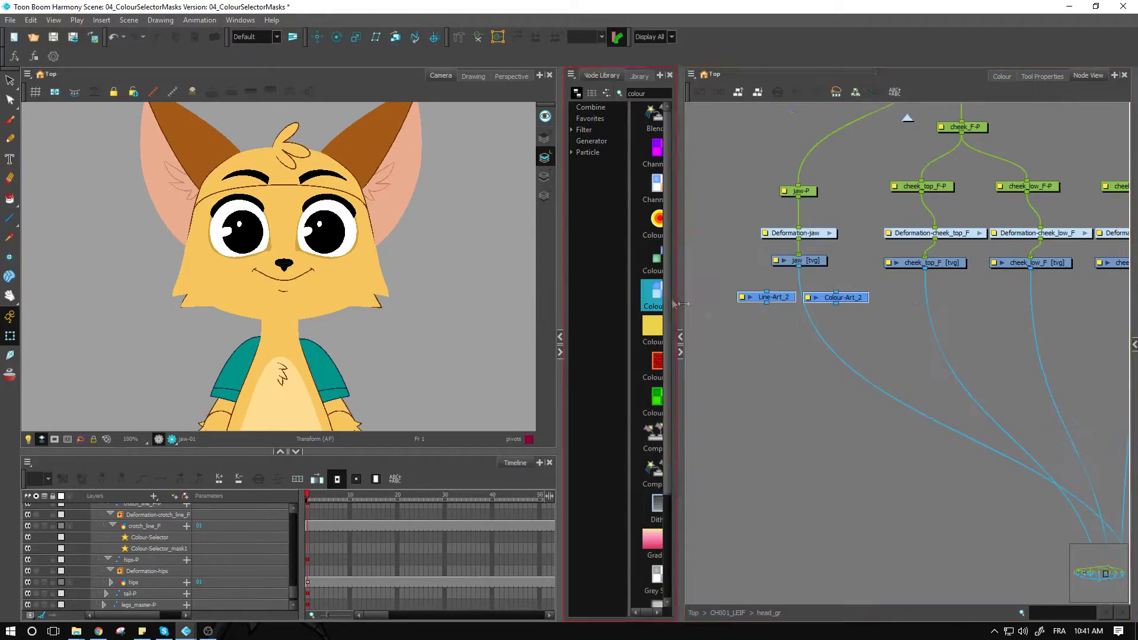
scroll(978, 346, "down", 1)
left_click_drag(1000, 345, 900, 355)
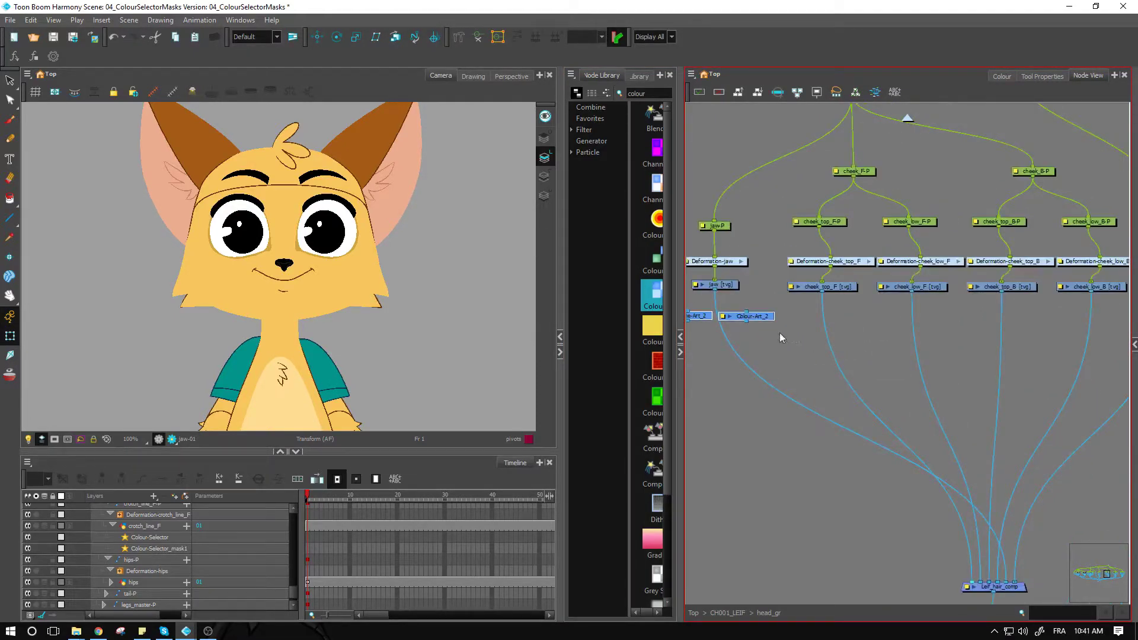
left_click_drag(975, 347, 1048, 358)
key("ctrl+v")
scroll(1068, 332, "down", 2)
left_click_drag(1072, 244, 913, 358)
left_click(952, 382)
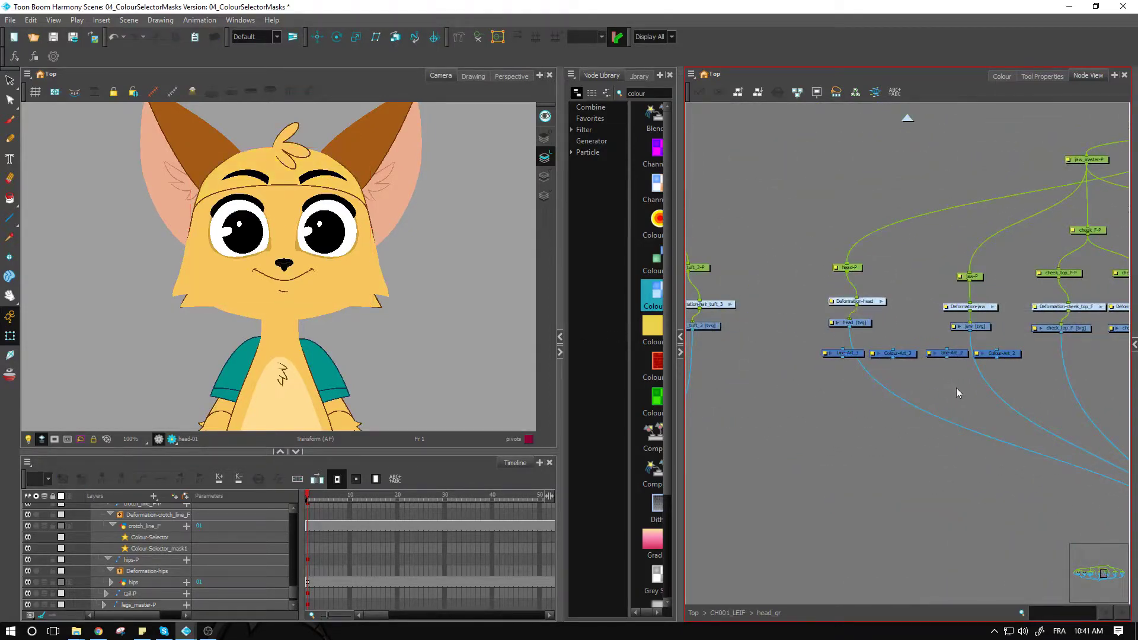
- Line up the jaw-P peg and the Deformation-head group with the other nodes in their branches
scroll(960, 355, "up", 4)
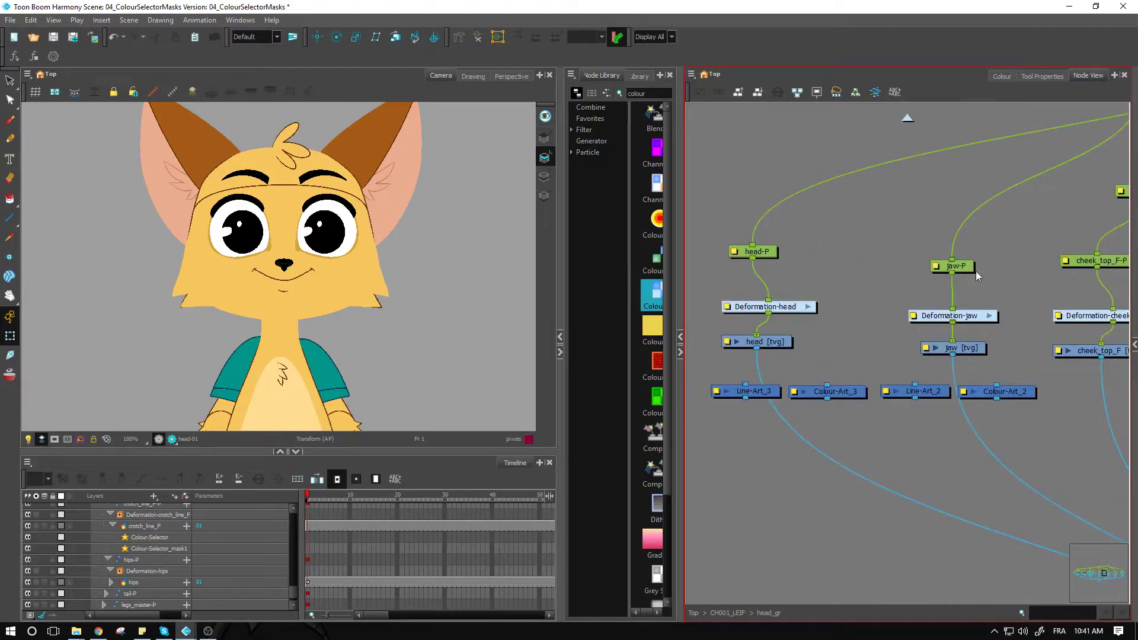
left_click_drag(973, 268, 974, 253)
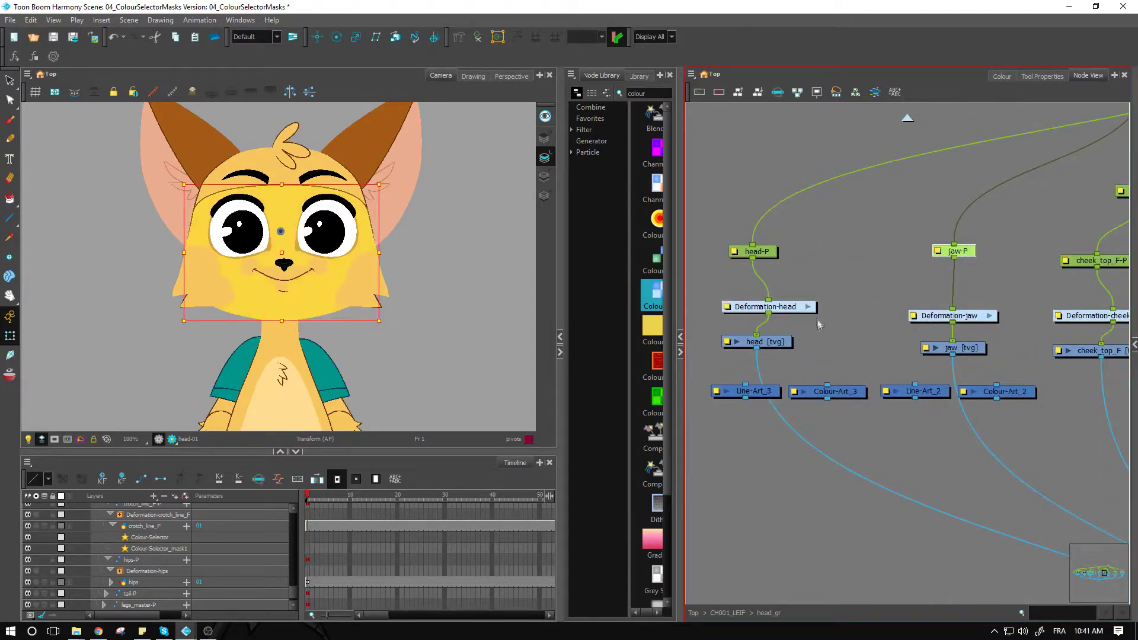
left_click_drag(798, 310, 782, 308)
left_click(825, 362)
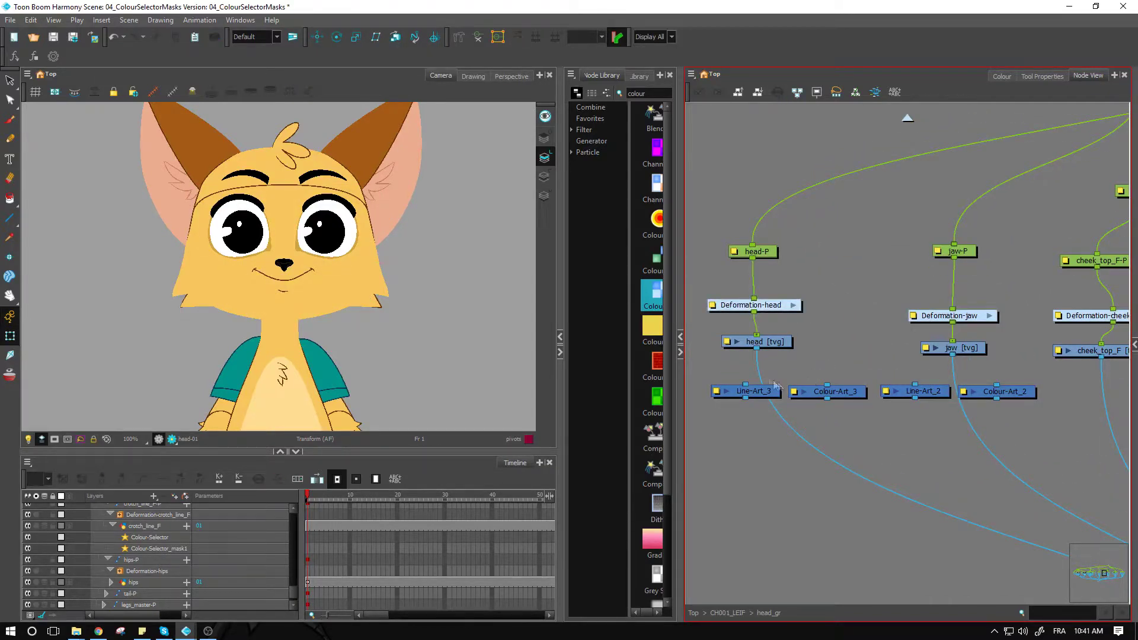
- Connect the head and jaw drawings each to the Line-Art and Colour-Art nodes beneath them
mouse_move(756, 349)
left_mouse_down()
mouse_move(745, 383)
mouse_move(827, 387)
left_mouse_up()
mouse_move(952, 355)
left_mouse_down()
mouse_move(918, 386)
mouse_move(980, 374)
mouse_move(998, 388)
left_mouse_up()
left_click_drag(941, 445, 893, 387)
scroll(895, 385, "down", 1)
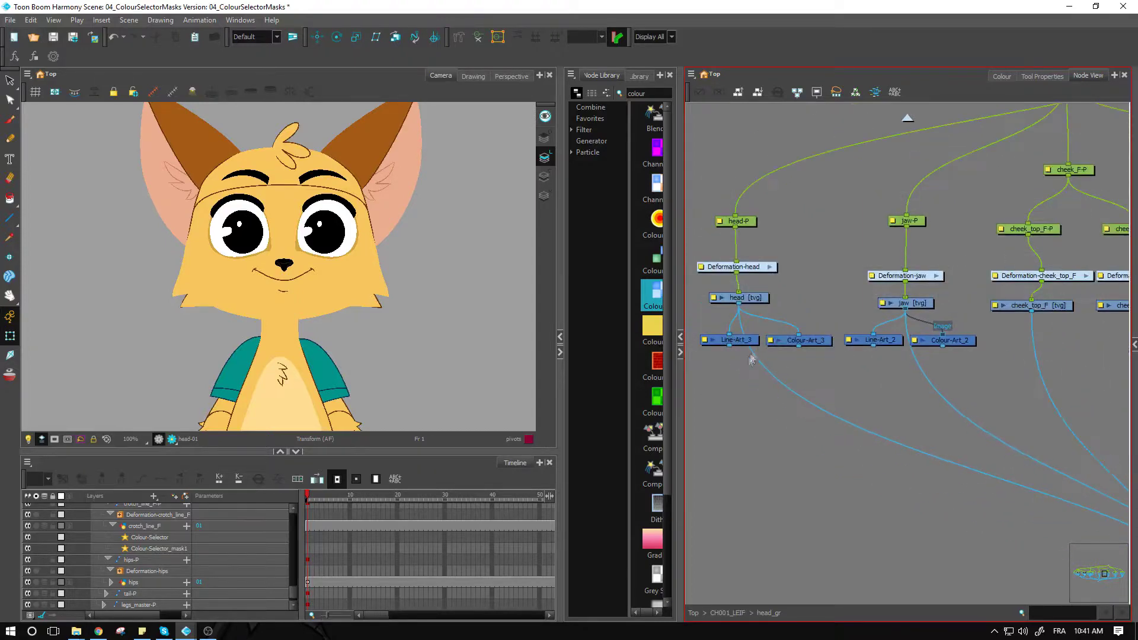
- Delete the direct cables running from the head and jaw drawings to the existing composite
left_click(841, 417)
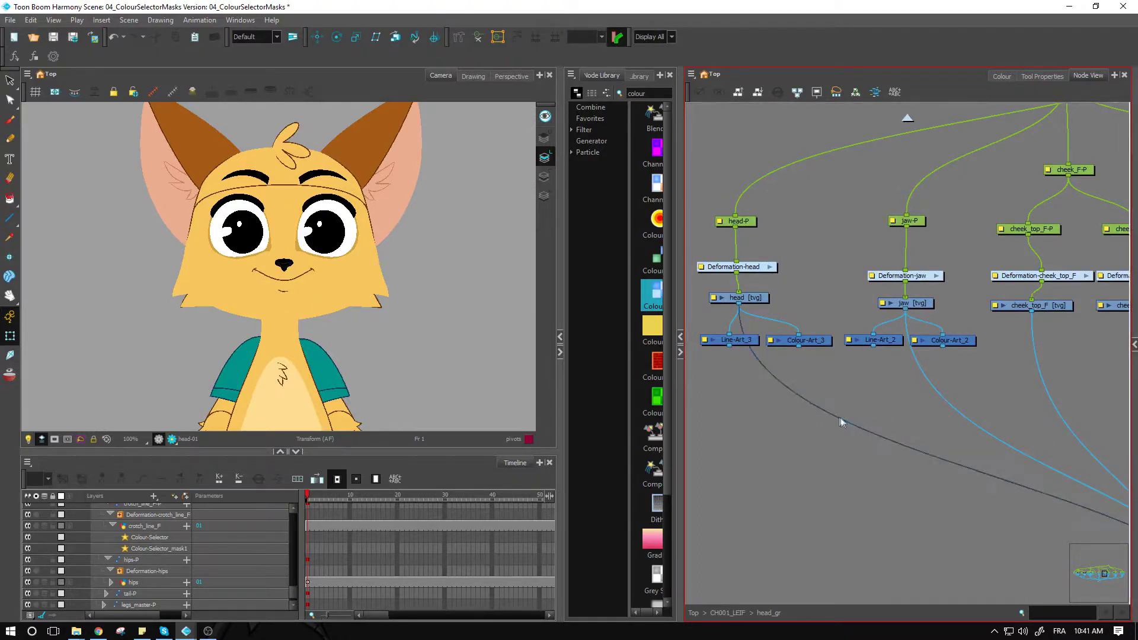
key("Delete")
left_click(944, 398)
key("Delete")
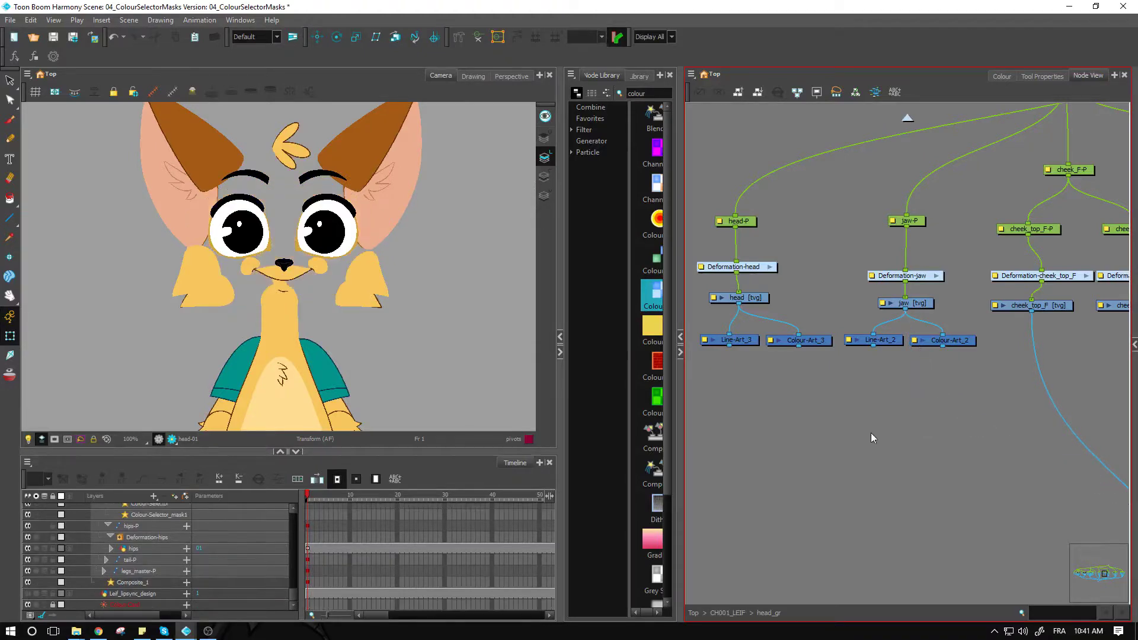
- Paste a Composite node, wire its output to the existing composite, and feed it the jaw and head Line-Art and Colour-Art nodes
key("ctrl+v")
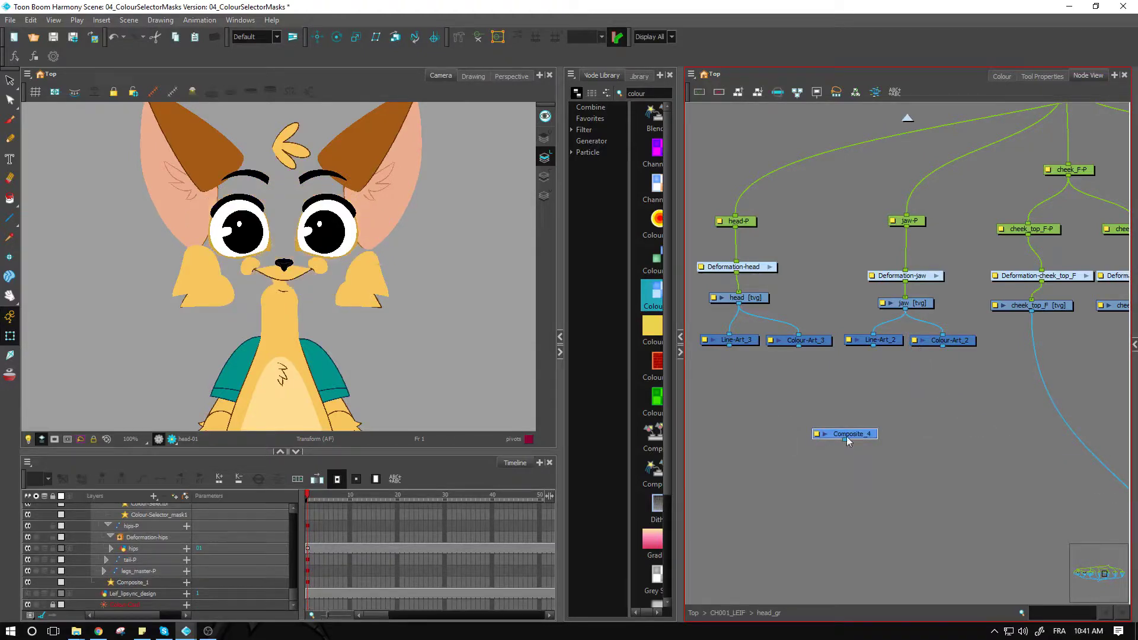
left_click_drag(846, 441, 978, 504)
left_click_drag(751, 291, 967, 375)
left_click_drag(881, 291, 783, 374)
left_click_drag(848, 305, 951, 366)
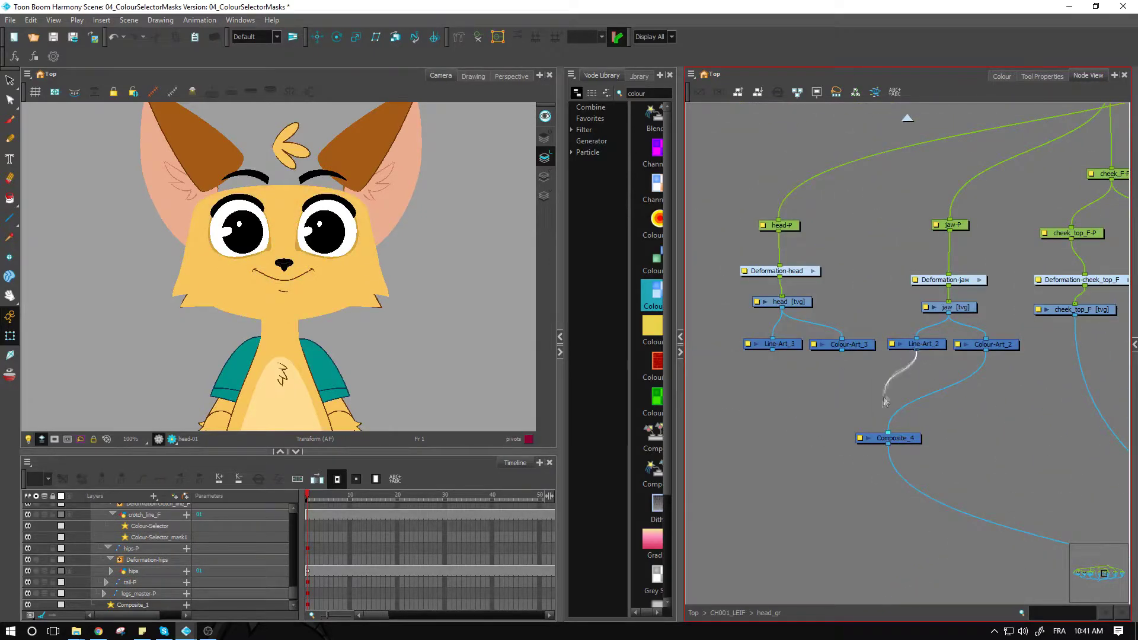
left_click_drag(884, 401, 888, 433)
left_click_drag(842, 351, 872, 432)
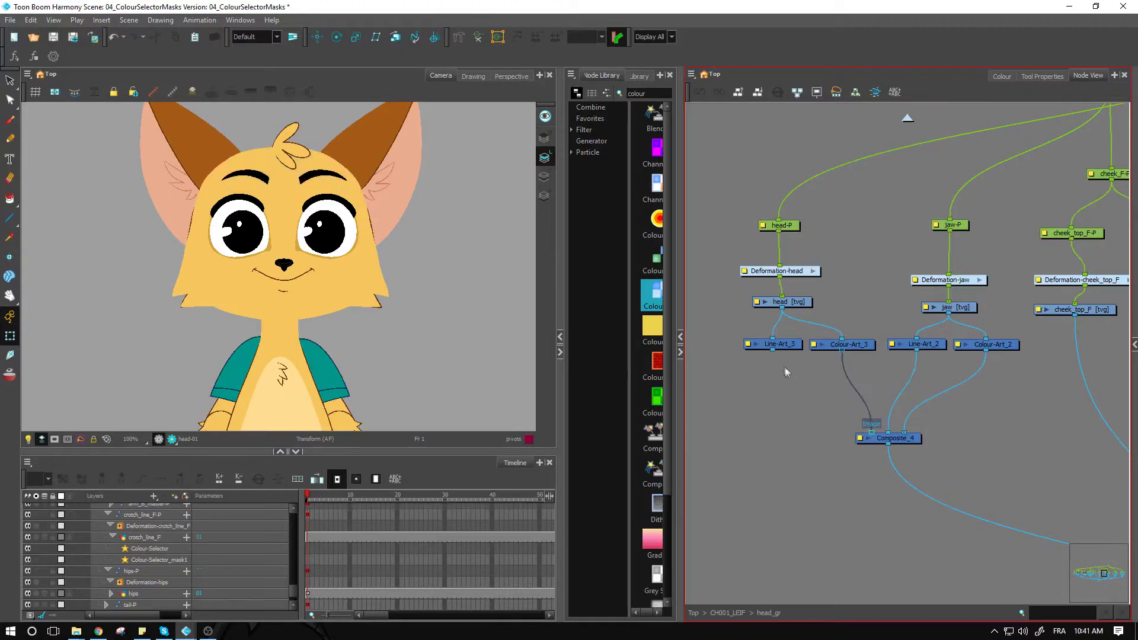
left_click_drag(773, 351, 868, 433)
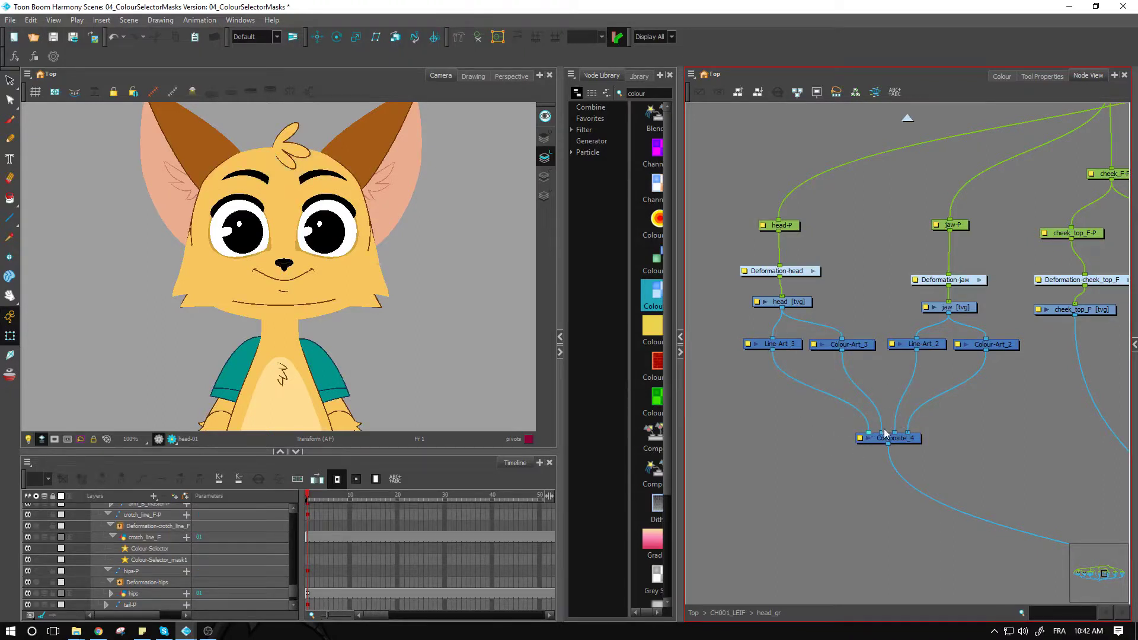
- Move the jaw branch to the left of the head branch and reorder its connections to come first on the new Composite
left_click_drag(1012, 378, 827, 230)
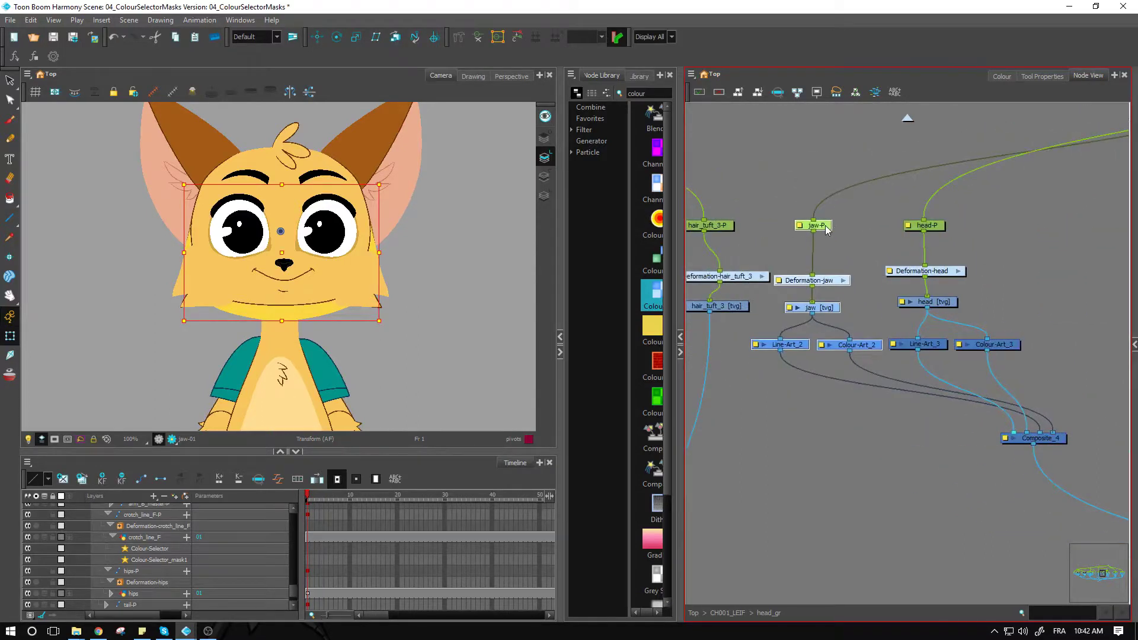
left_click_drag(1040, 219, 791, 362)
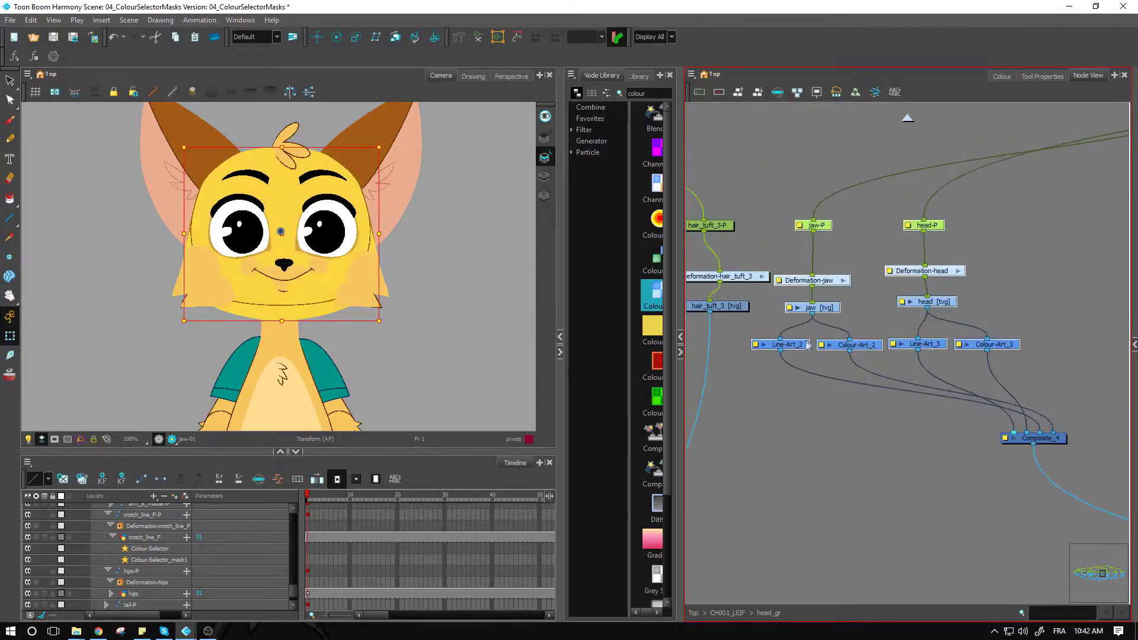
left_click_drag(818, 347, 949, 348)
mouse_move(1027, 432)
left_mouse_down()
mouse_move(1054, 432)
mouse_move(1039, 436)
left_mouse_up()
left_click(1083, 441)
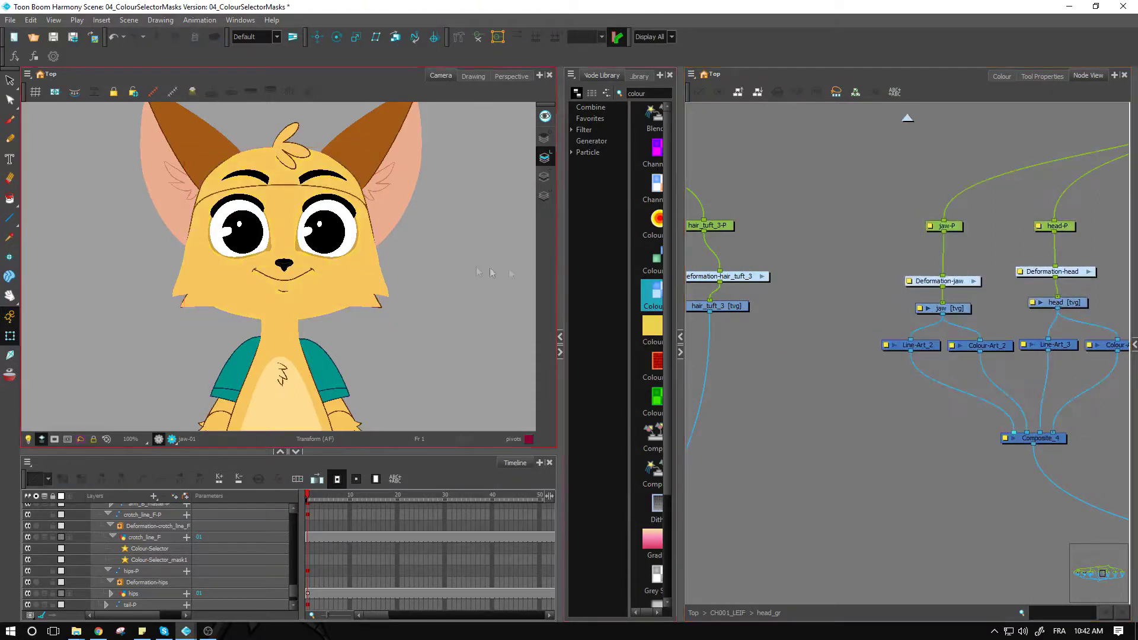
- Move the new Composite lower to leave room beneath the art nodes, and check which drawing owns the forehead line
left_click(332, 175)
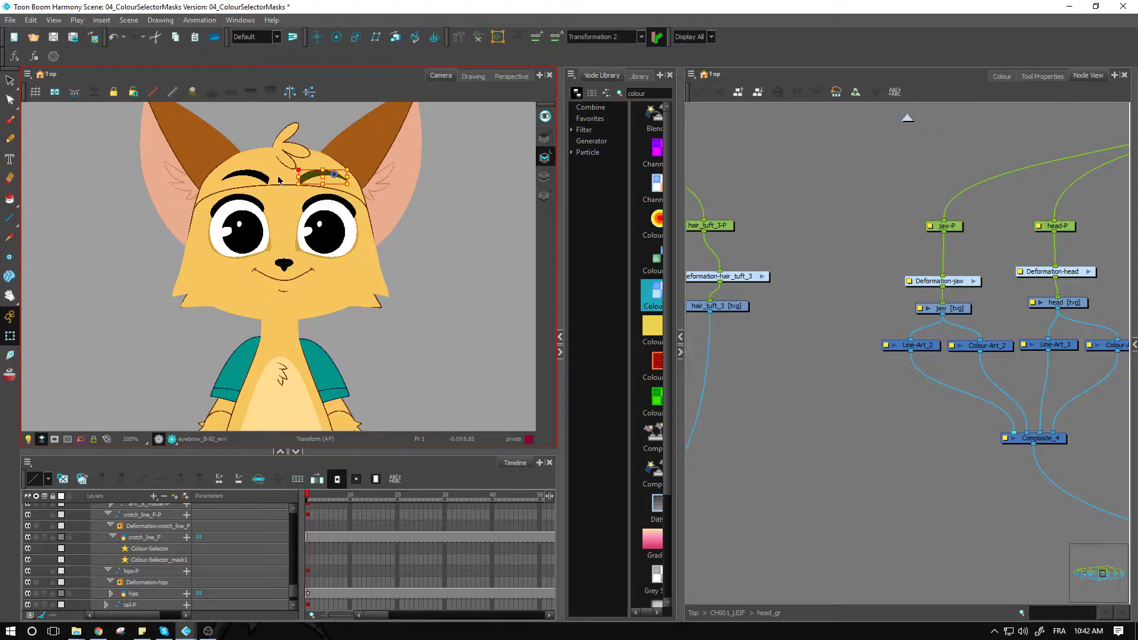
left_click(358, 217)
left_click_drag(1053, 380, 914, 379)
left_click(964, 411)
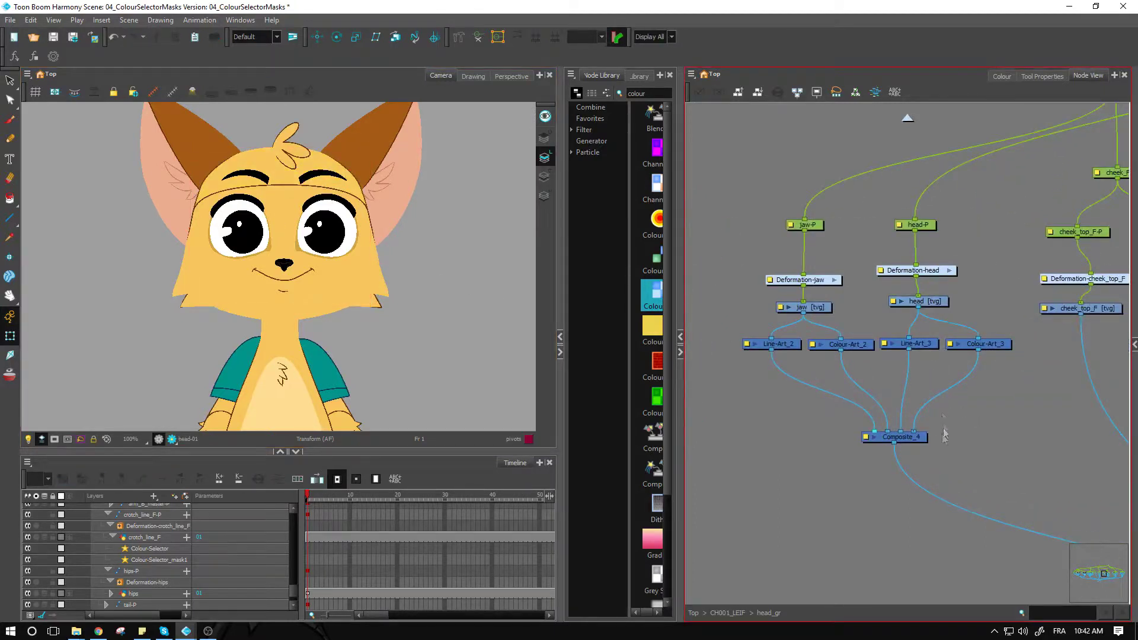
left_click_drag(928, 439, 922, 504)
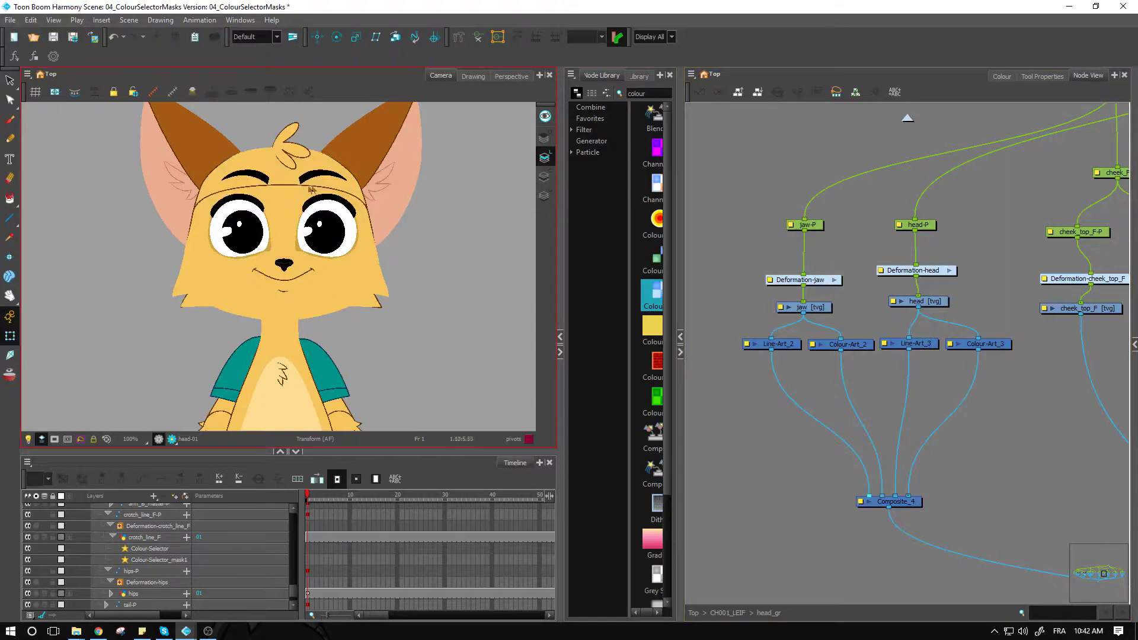
left_click(277, 186)
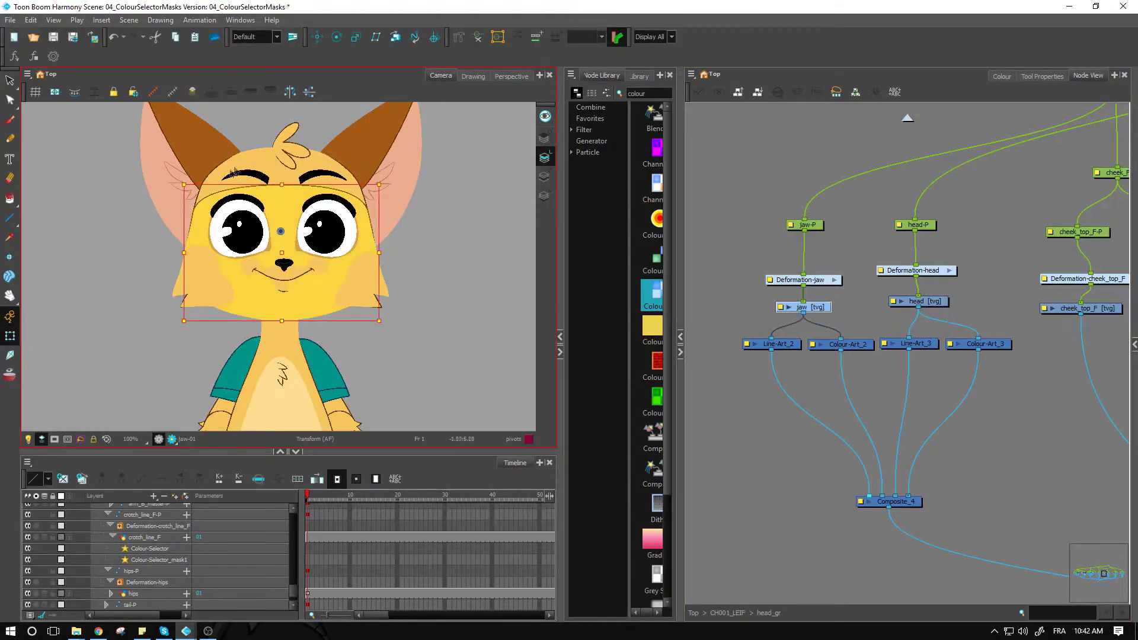
left_click(858, 376)
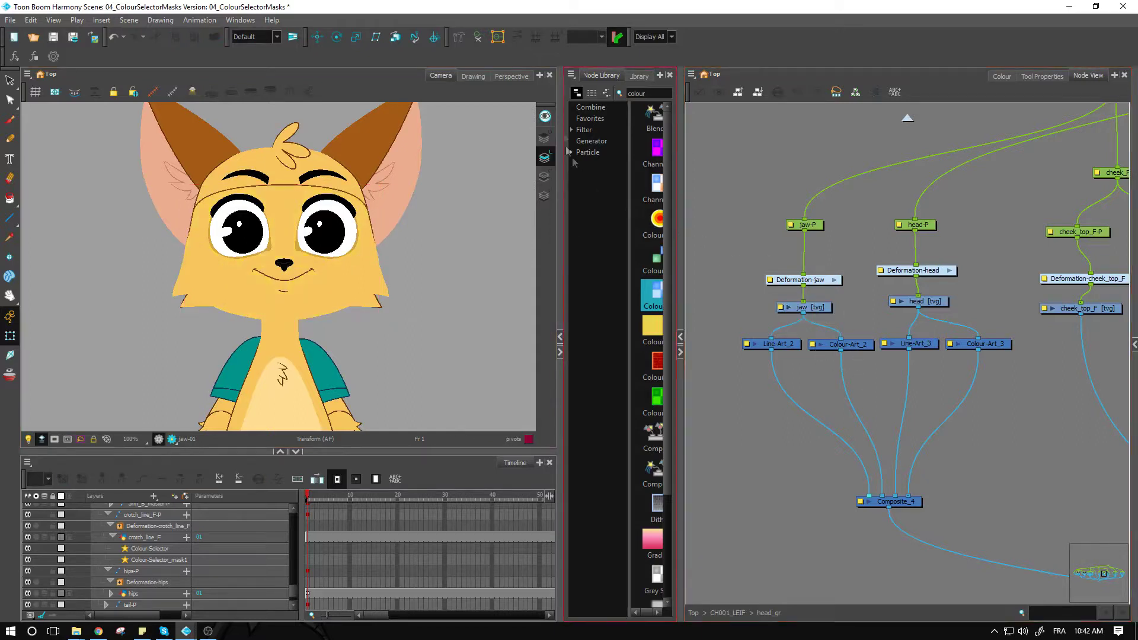
- Find the Cutter node in the node library and insert it between the jaw's Line-Art node and the new Composite
left_click(652, 94)
double_click(652, 93)
type("cutte")
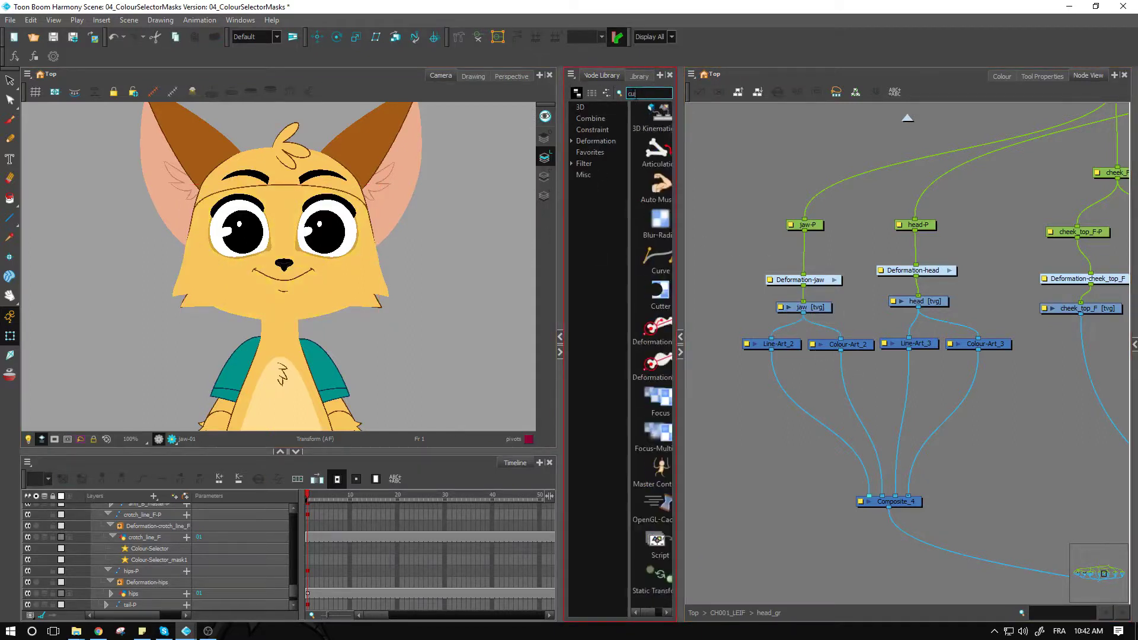
left_click_drag(660, 114, 789, 436)
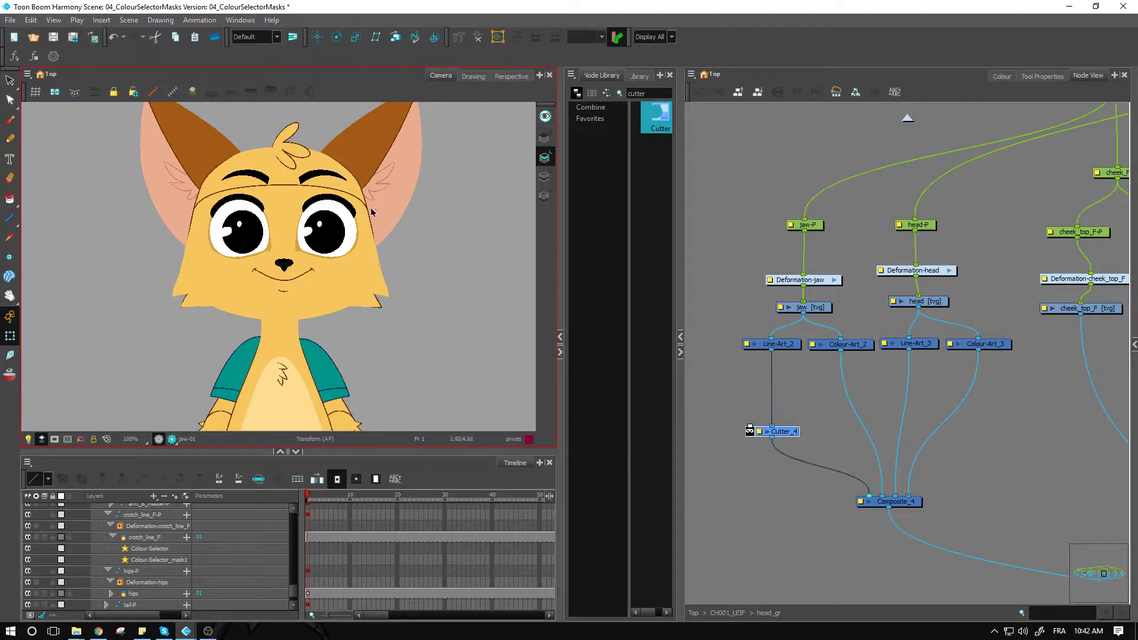
- Find the Auto-Patch node in the node library and add it beside the head's Colour-Art node
double_click(636, 93)
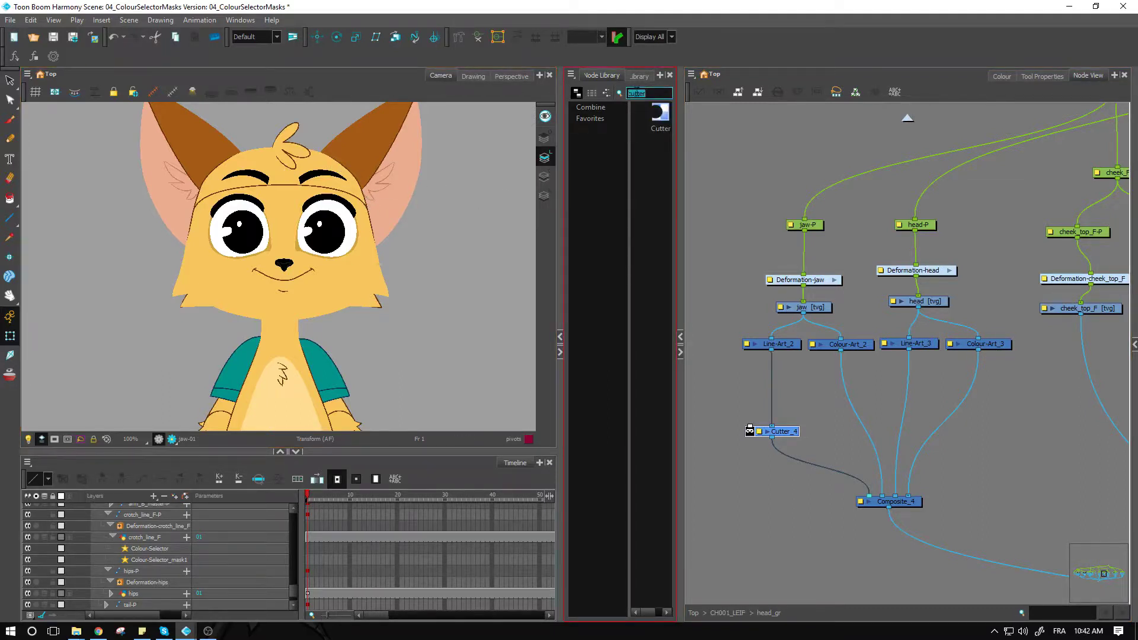
type("aut")
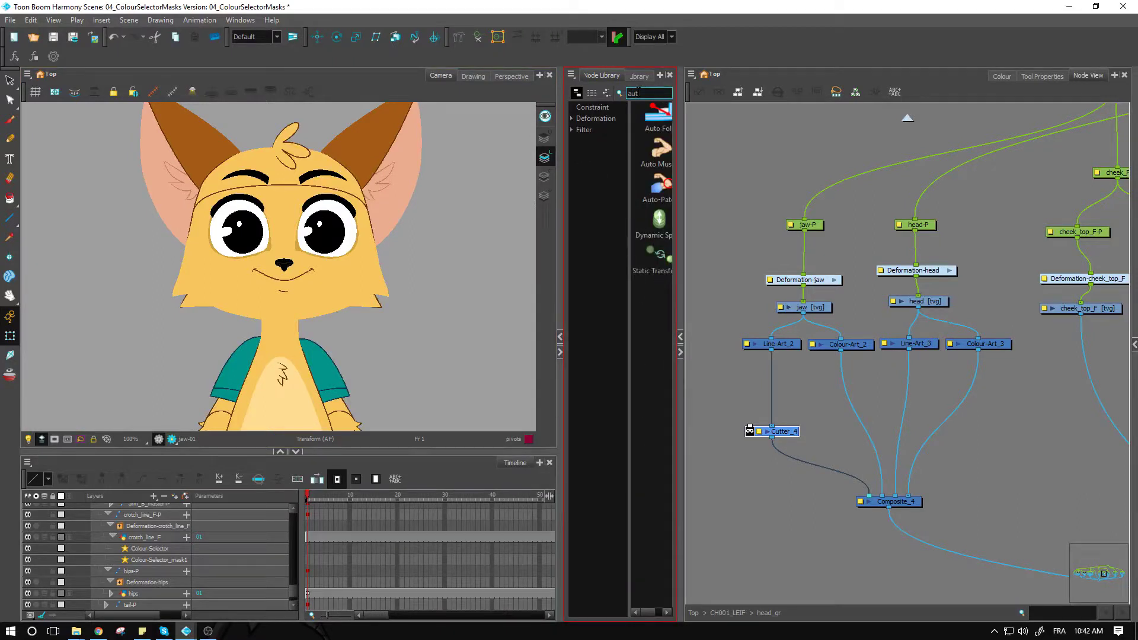
left_click_drag(679, 203, 710, 203)
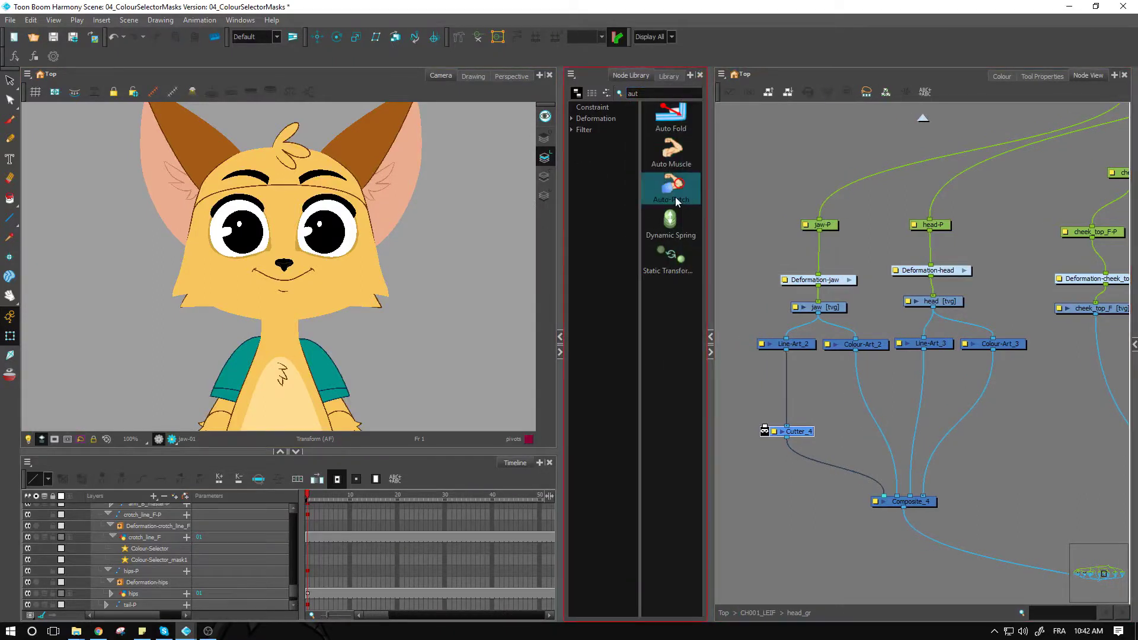
left_click_drag(1028, 358, 1060, 354)
- Shift the jaw's Line-Art and Colour-Art nodes aside and place a copy of the Auto-Patch node beside the jaw's Colour-Art
left_click_drag(875, 359, 741, 348)
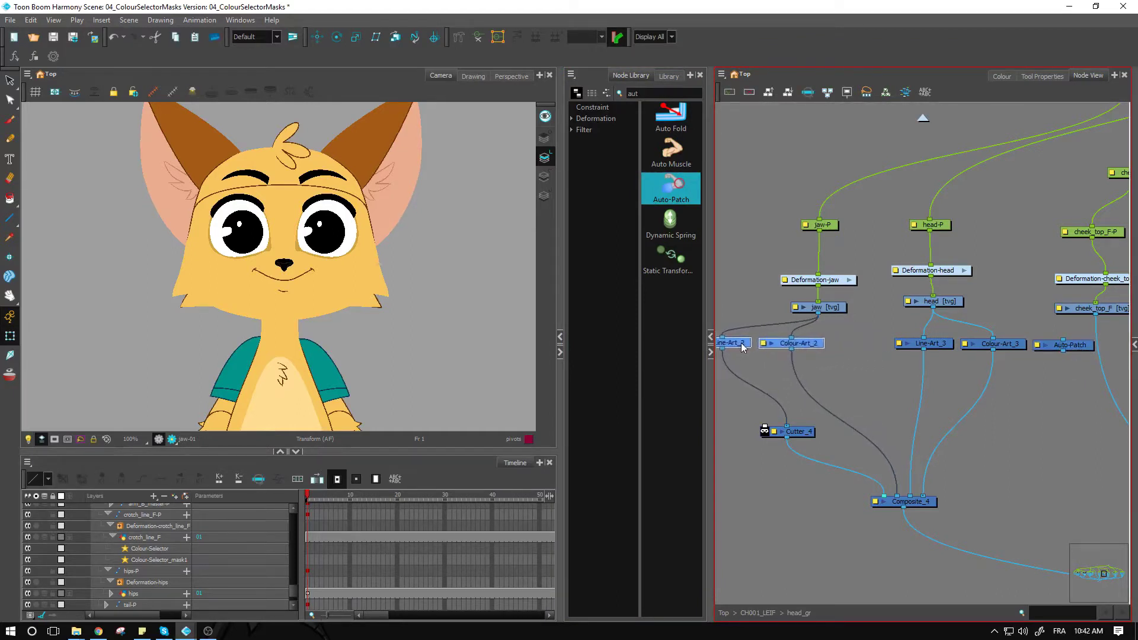
left_click(1050, 385)
left_click(1087, 348)
key("ctrl+c")
key("ctrl+v")
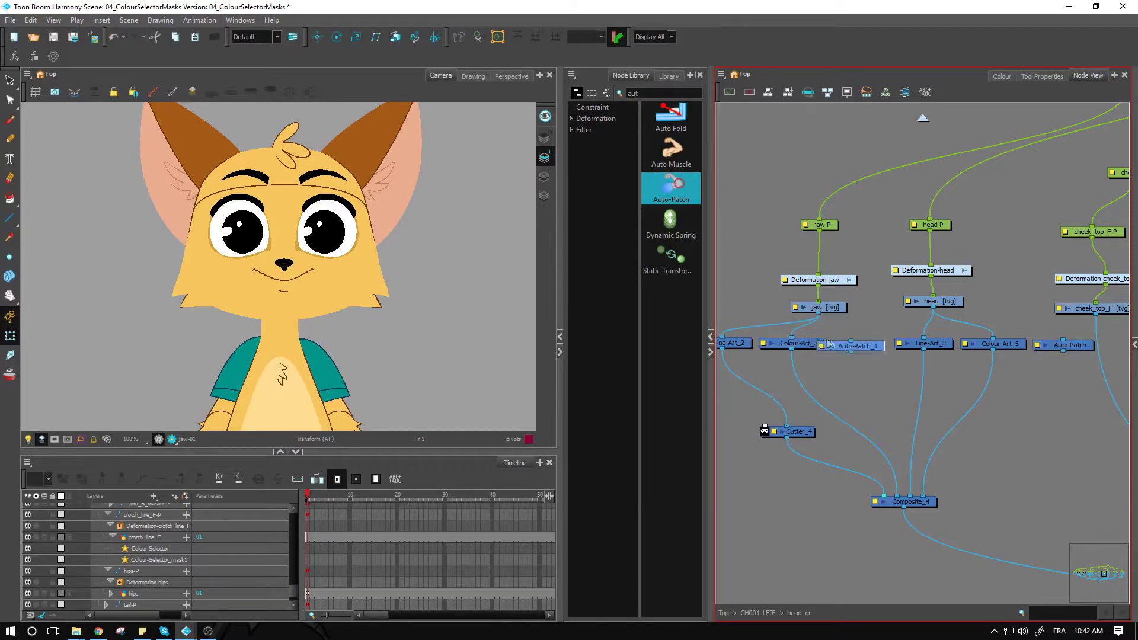
left_click_drag(861, 344, 868, 340)
left_click_drag(808, 359, 734, 344)
left_click_drag(737, 344, 731, 346)
- Connect the jaw drawing to the copied Auto-Patch node and the head drawing to the original one
left_click_drag(818, 313, 858, 339)
left_click_drag(933, 315, 1063, 341)
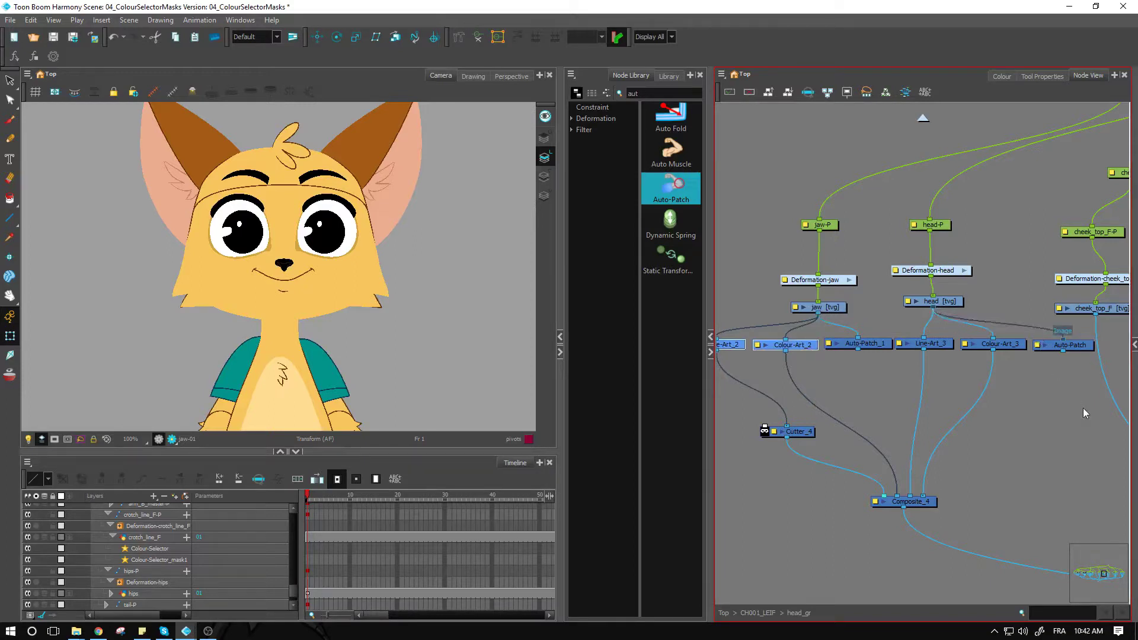
left_click(1084, 412)
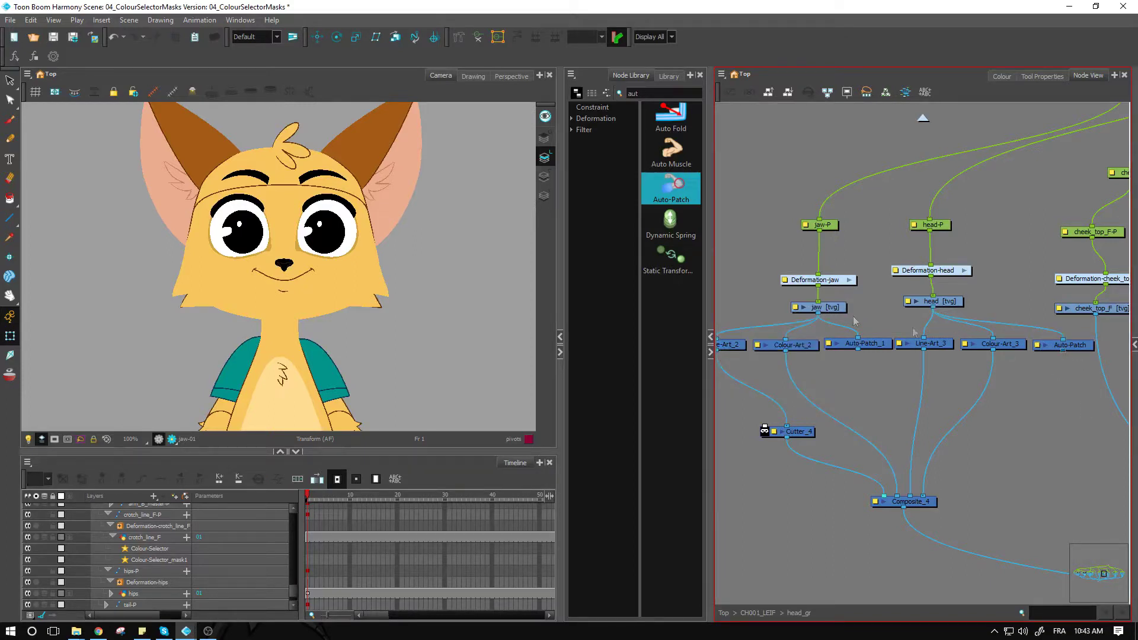
- Connect the head's Auto-Patch to the matte port of the jaw line's Cutter and check the jaw and head overlap on the character
left_click(323, 190)
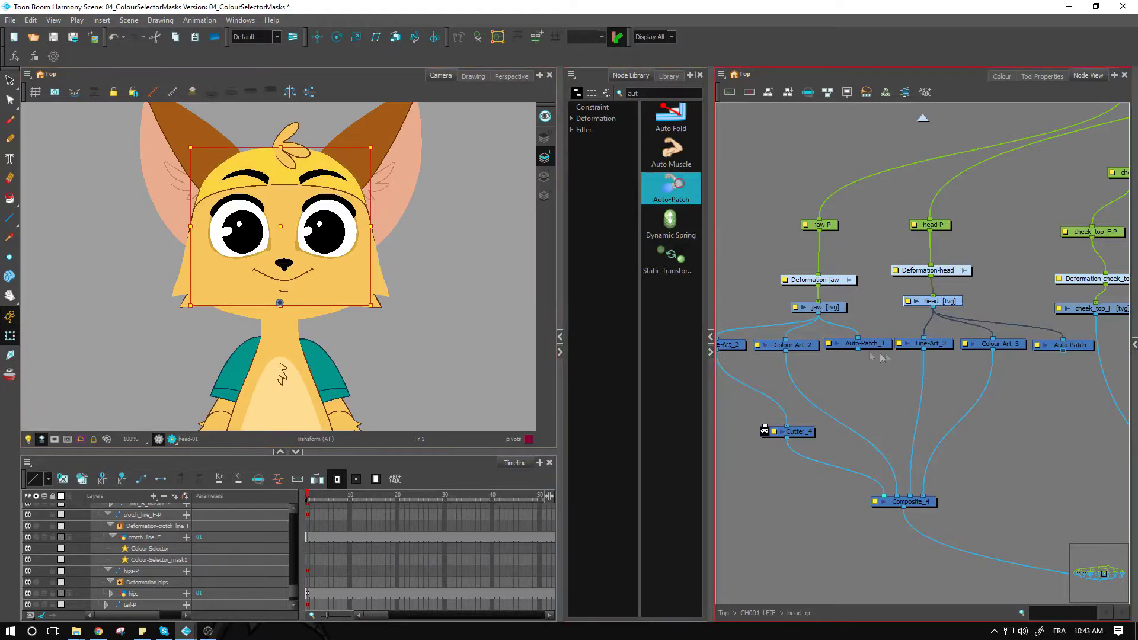
left_click(297, 211)
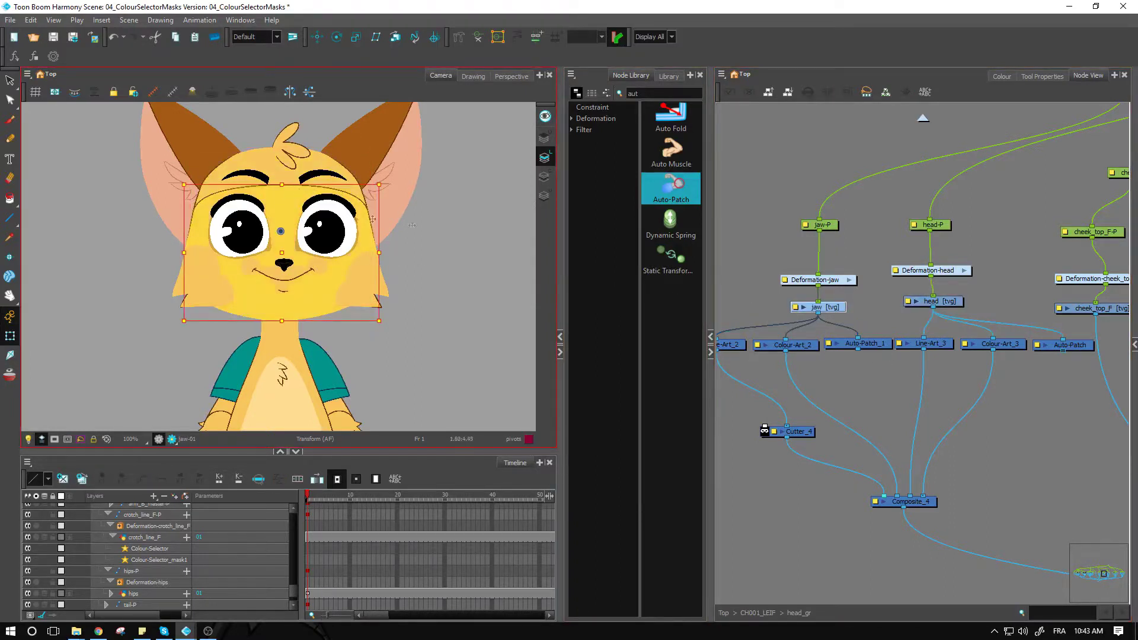
left_click_drag(778, 426, 1063, 352)
left_click(1064, 439)
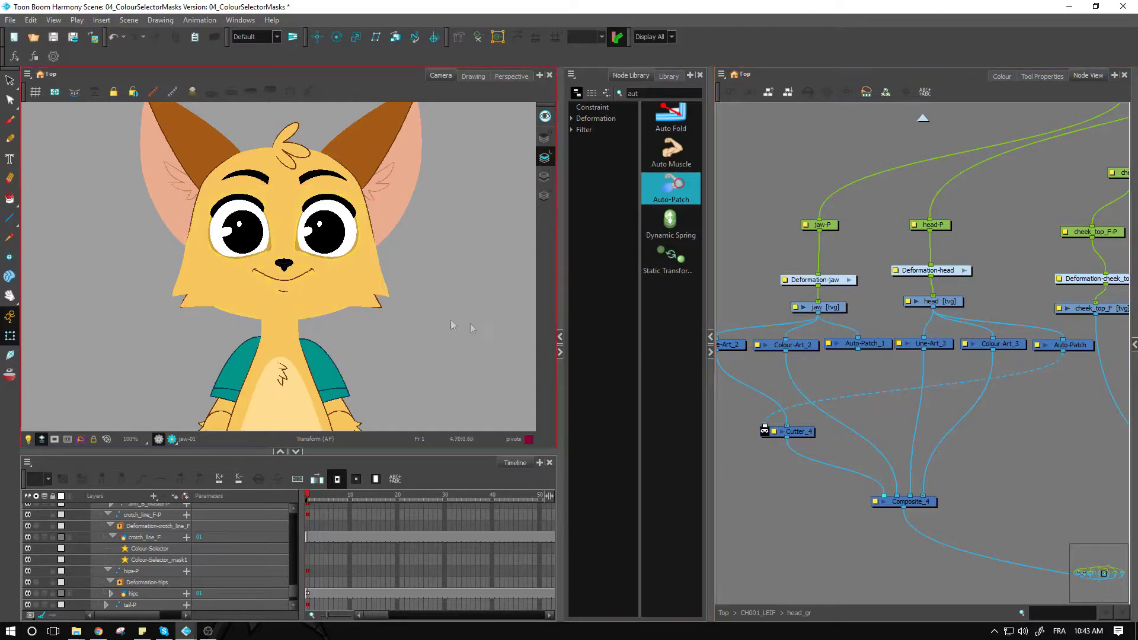
left_click(812, 431)
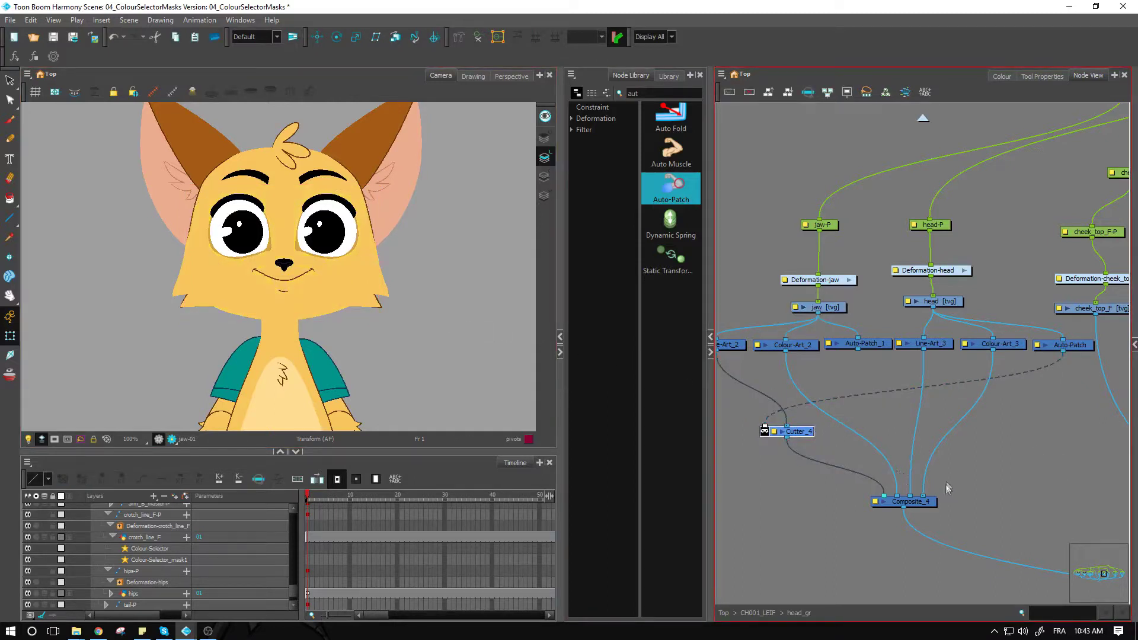
left_click(293, 203)
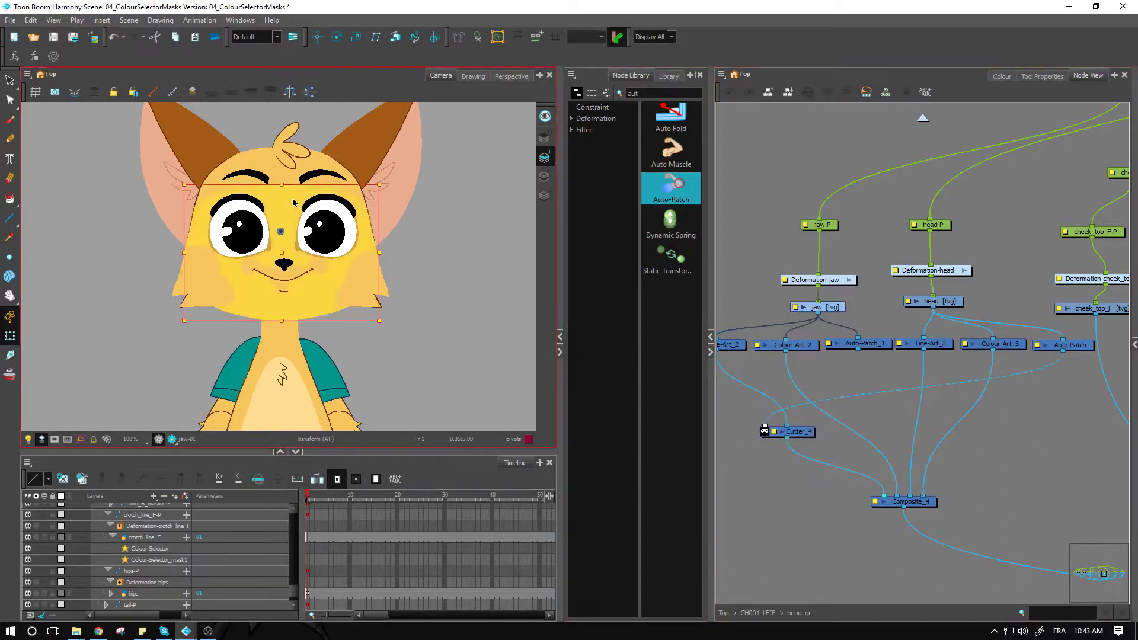
left_click(300, 221)
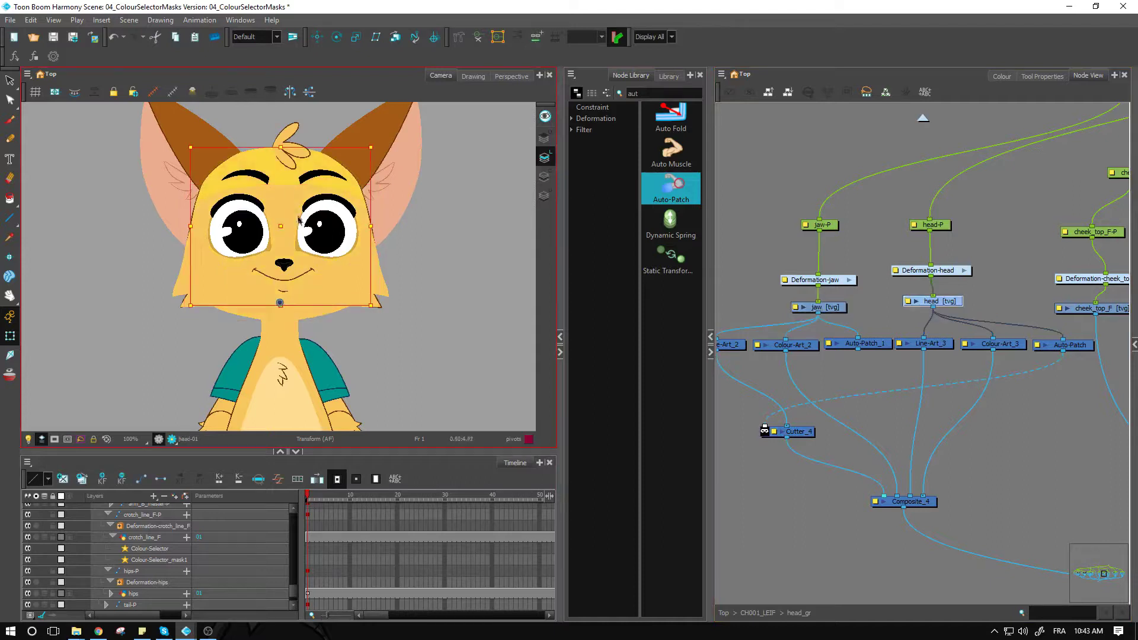
left_click(277, 243)
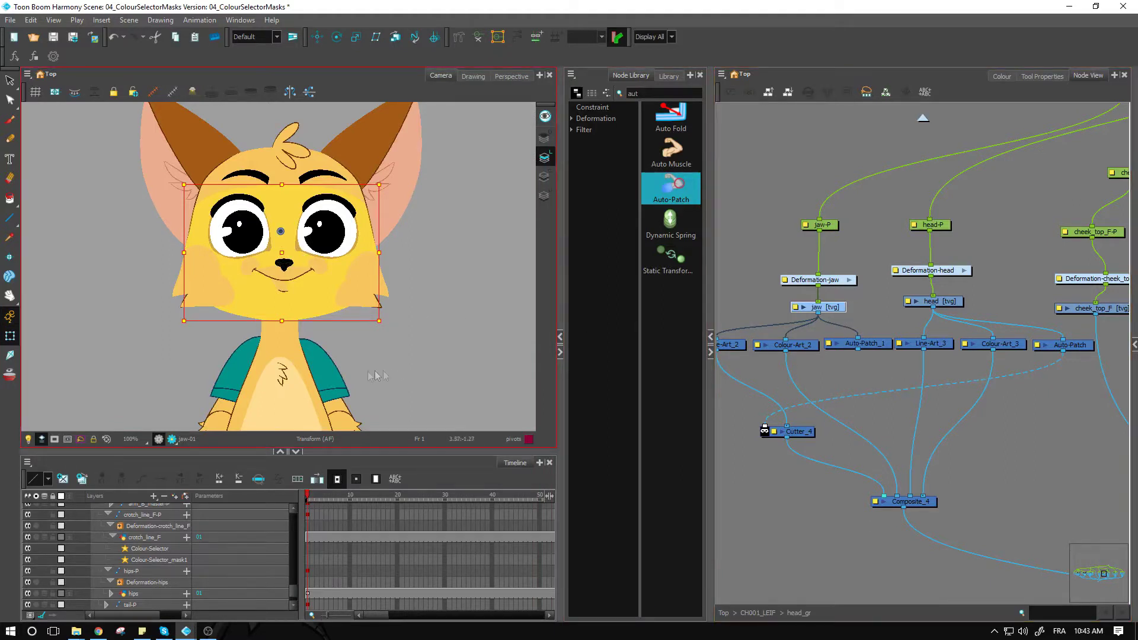
left_click(849, 382)
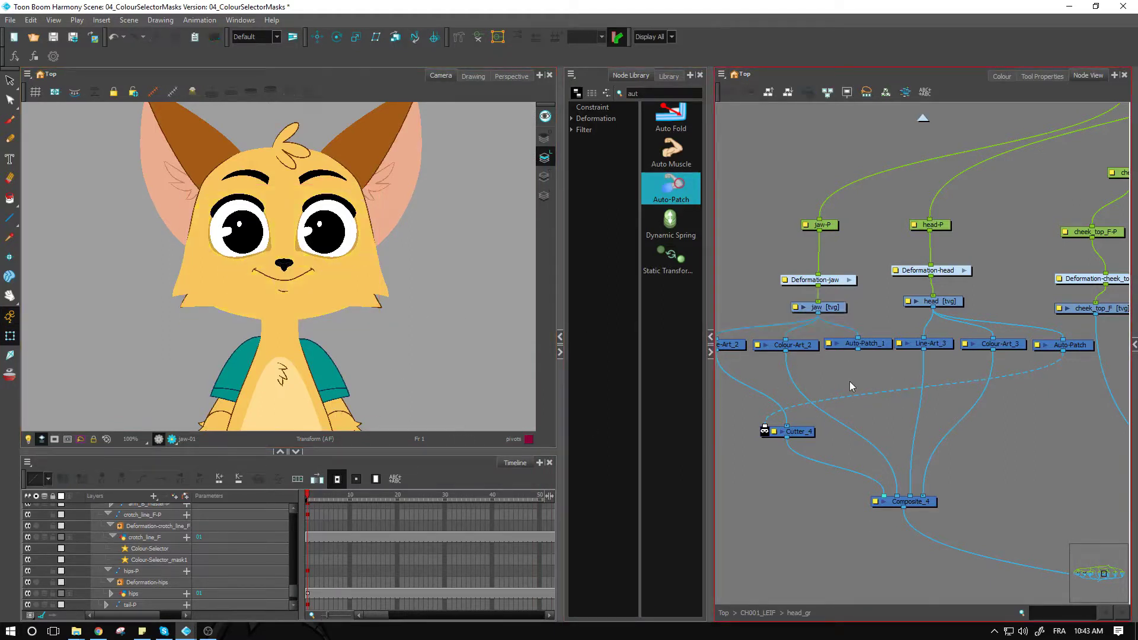
- Duplicate the Cutter, insert the copy below the head's Line-Art node, and connect the jaw's Auto-Patch to its matte port
left_click_drag(849, 382, 888, 384)
left_click(841, 434)
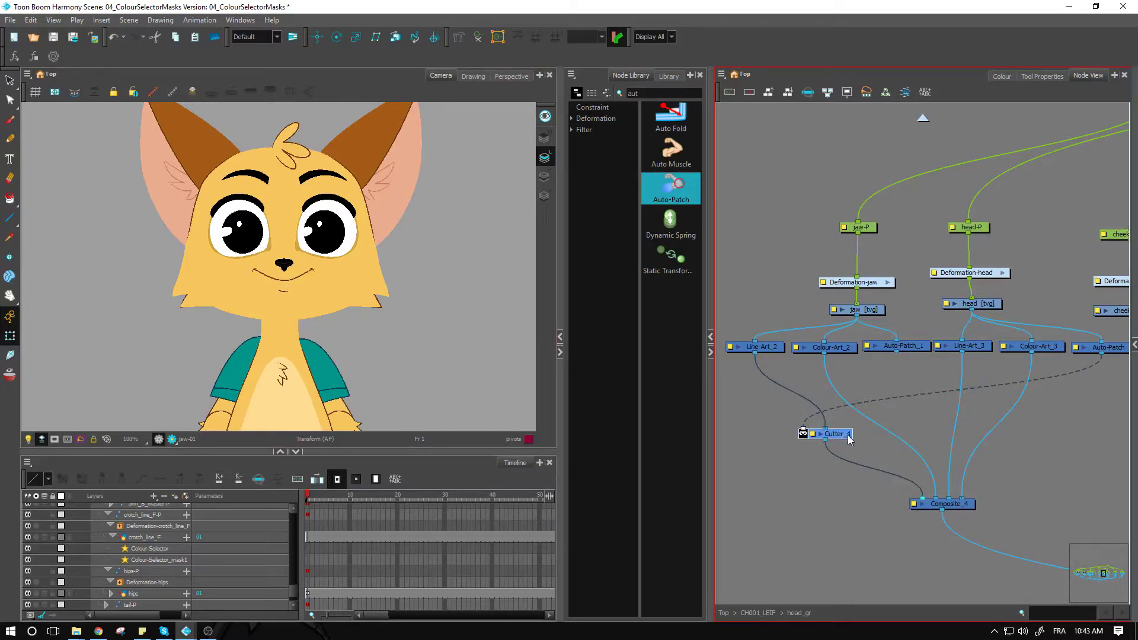
key("ctrl+c")
key("ctrl+v")
left_click_drag(976, 451, 968, 439)
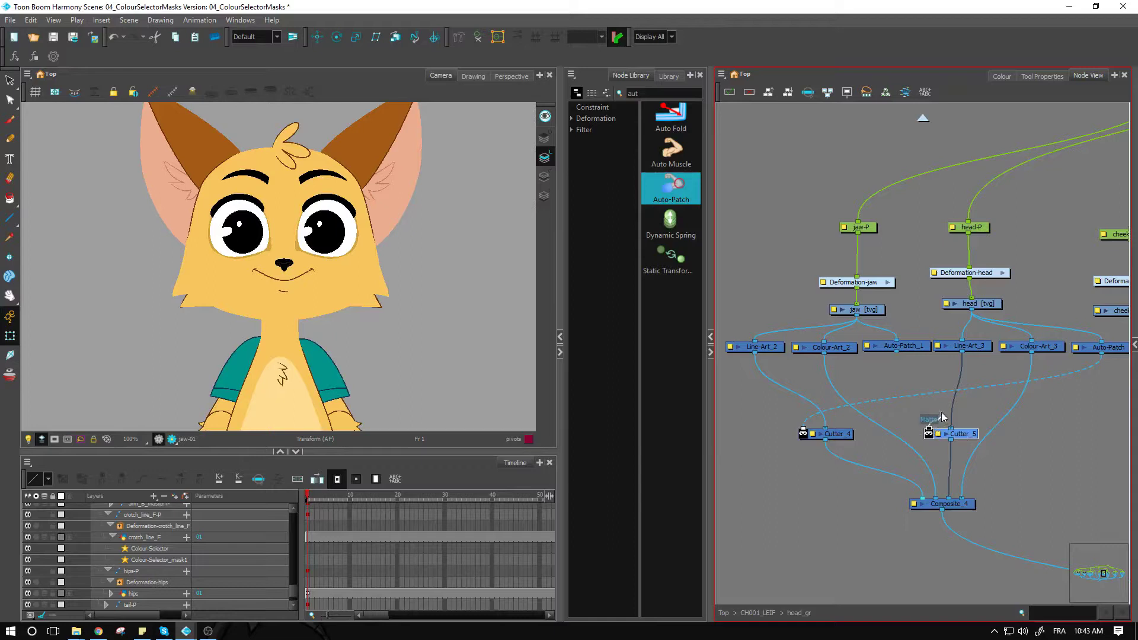
left_click_drag(929, 383, 898, 355)
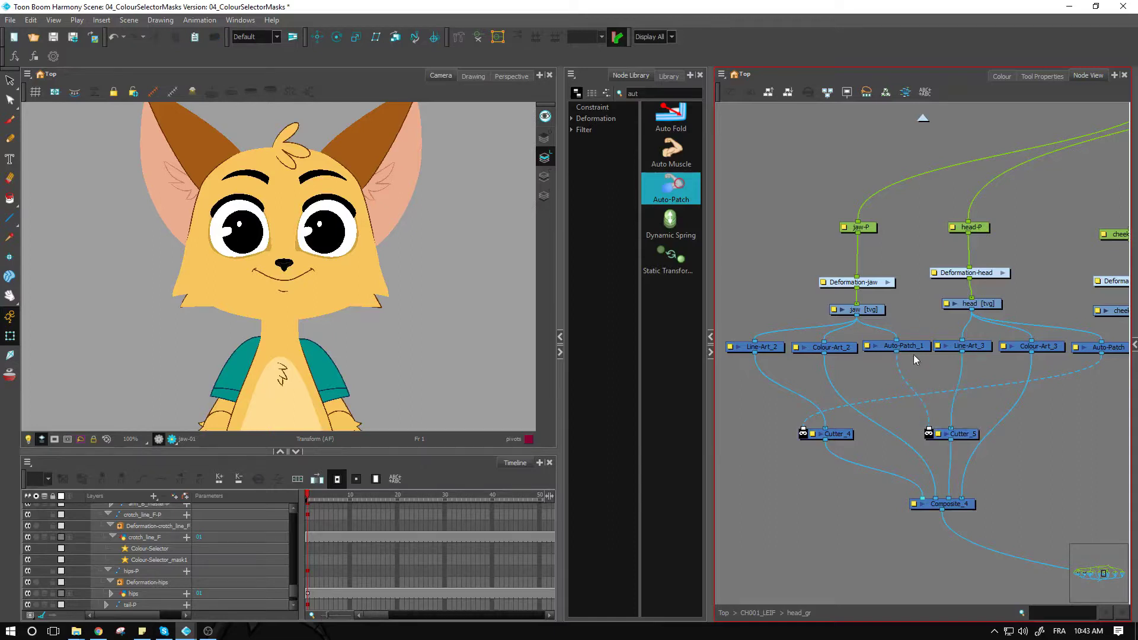
- Set the mode of the Composite that gathers the jaw and head art to Pass Through
left_click(325, 299)
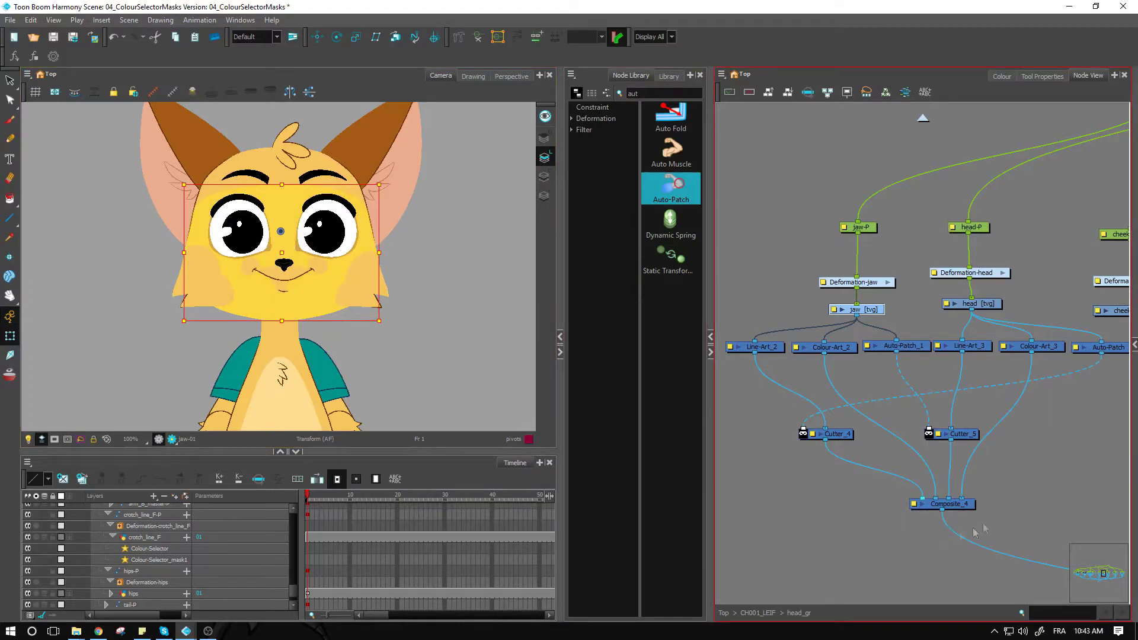
left_click(973, 506)
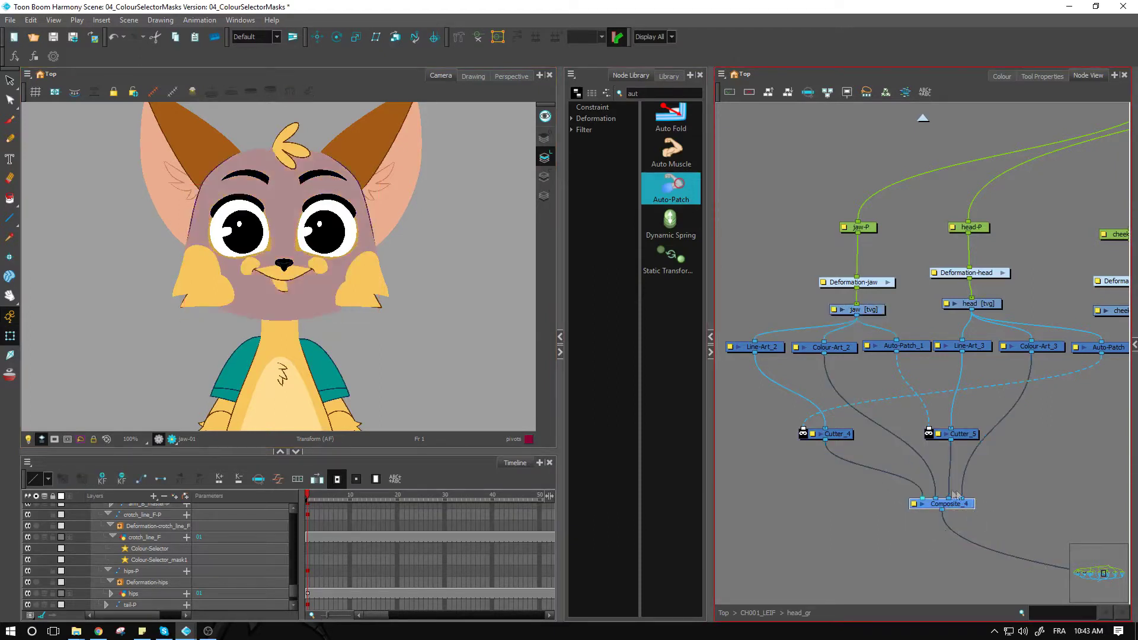
double_click(915, 505)
left_click(612, 255)
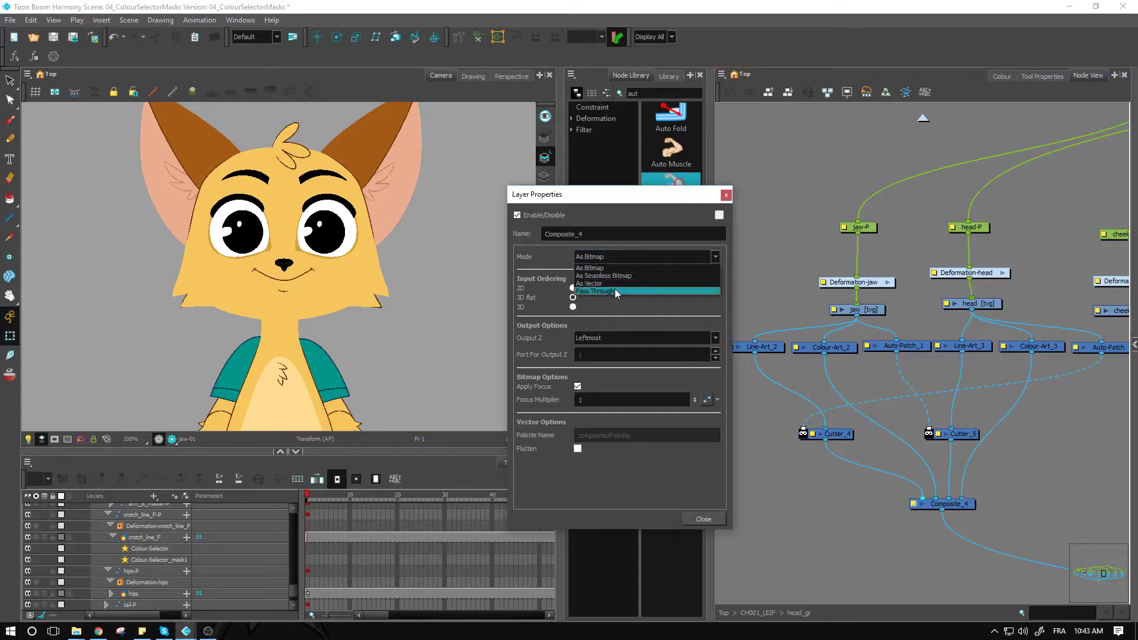
left_click(614, 289)
left_click(725, 196)
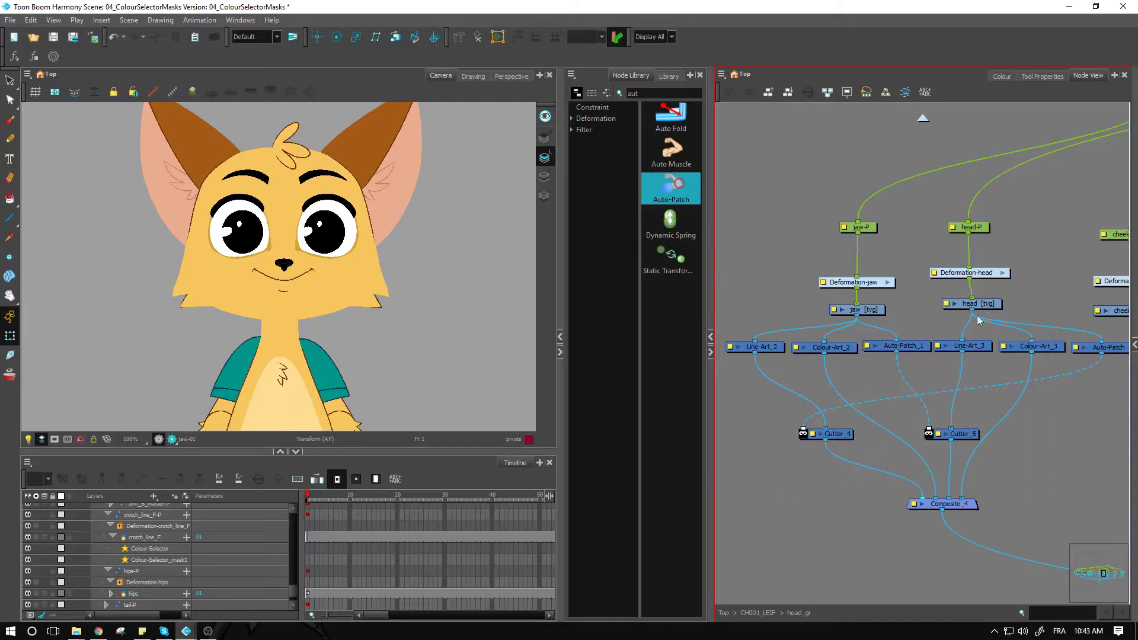
- Align the head drawing node with the jaw drawing node and nudge the jaw's Cutter slightly to the left
left_click_drag(988, 308, 988, 315)
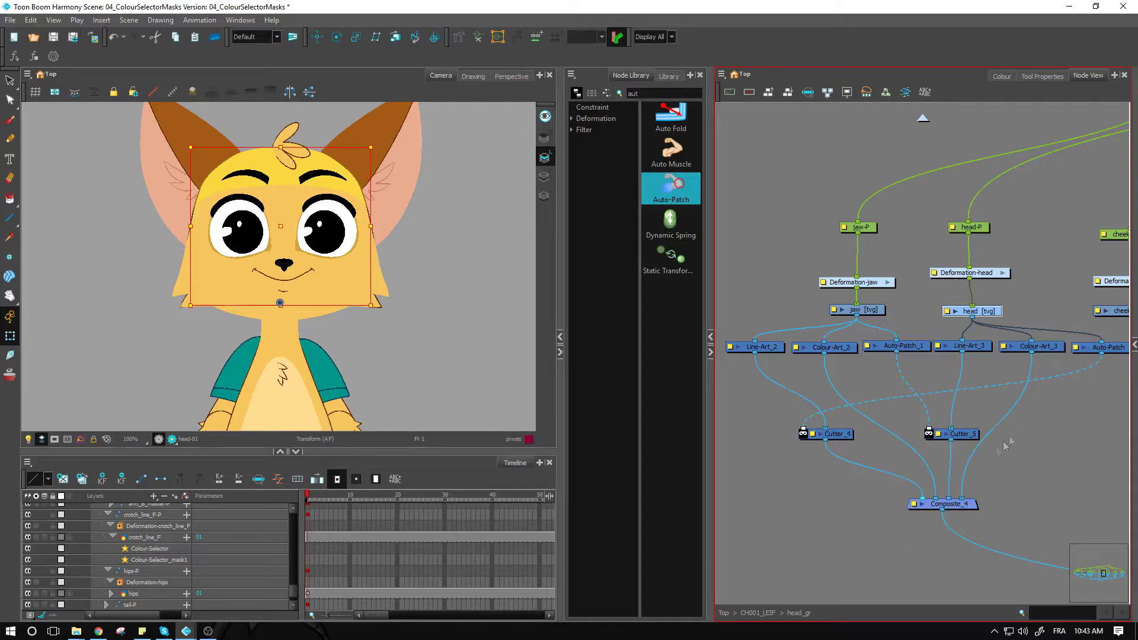
left_click(1061, 456)
left_click(979, 229)
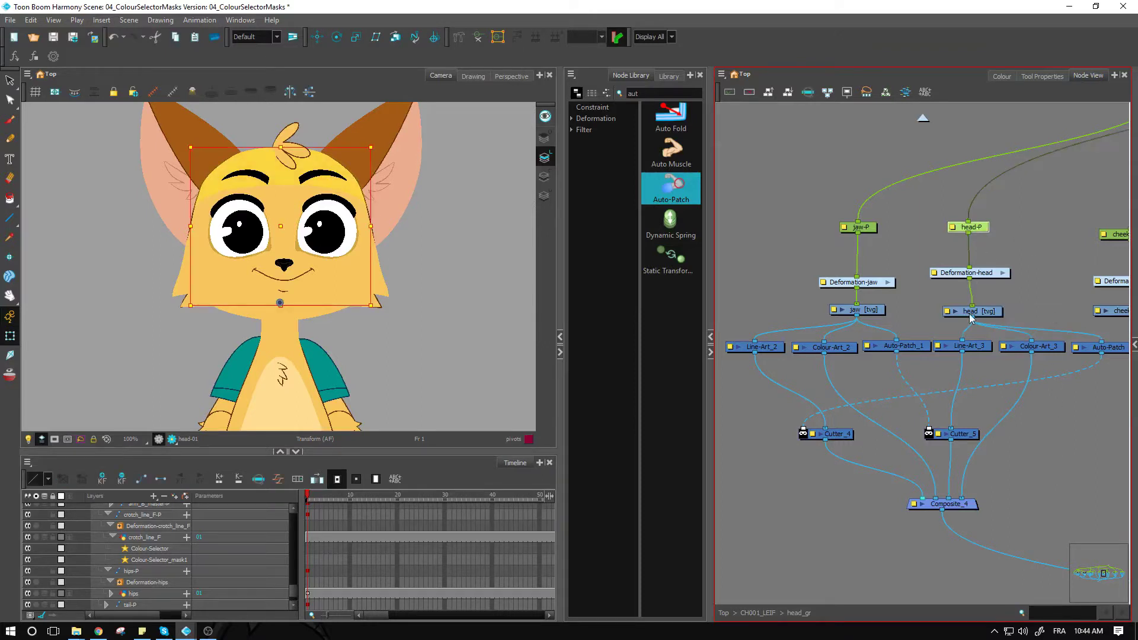
left_click(989, 314)
left_click_drag(914, 439, 982, 408)
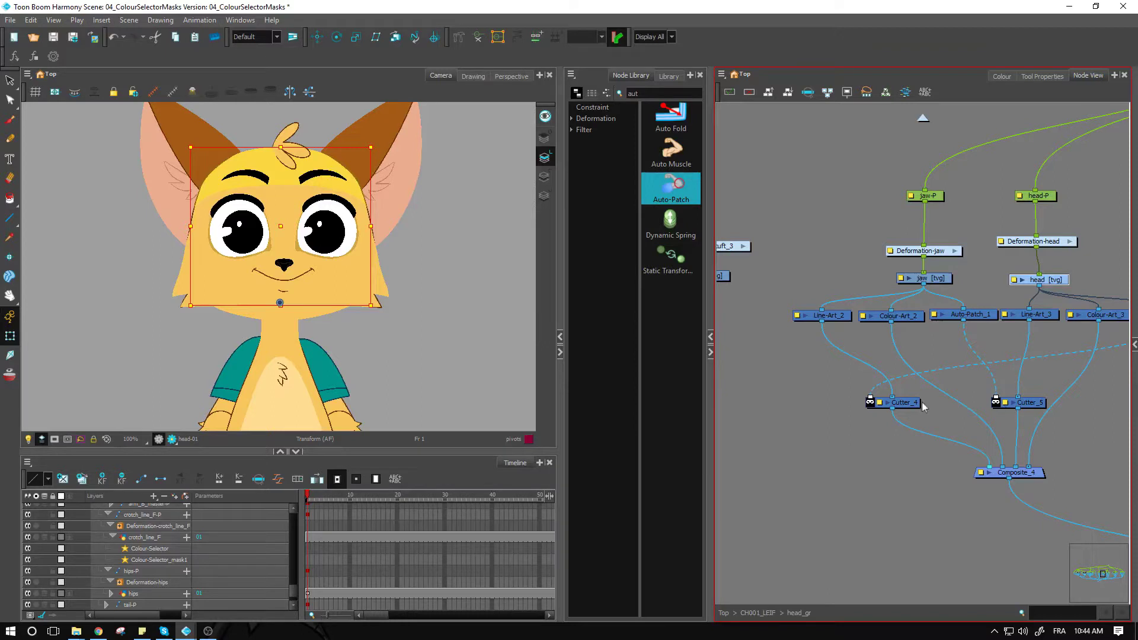
left_click_drag(919, 408, 909, 408)
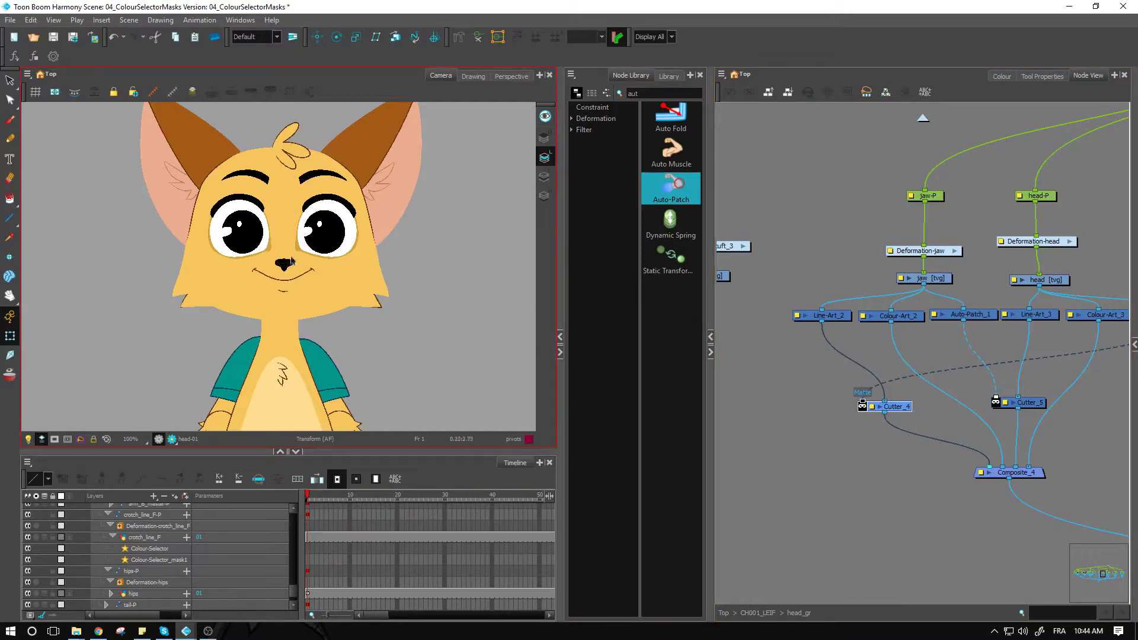
left_click(734, 378)
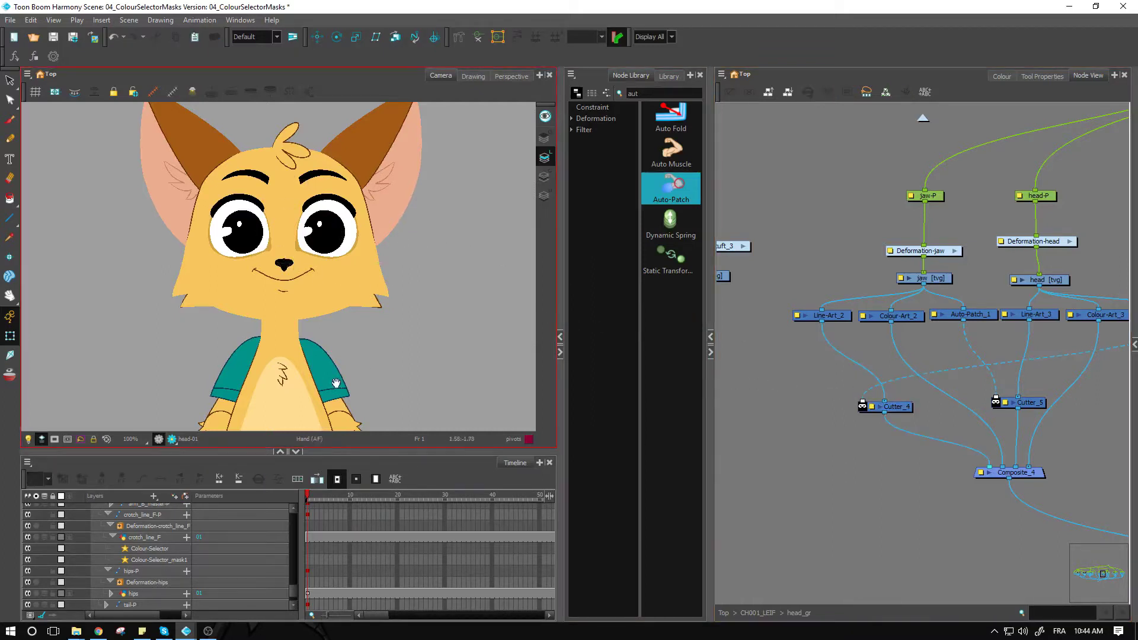
- Add a Composite node above the jaw's Cutter, inserted on the cable from the head's Auto-Patch to the Cutter's matte port
left_click_drag(336, 384, 296, 276)
left_click(301, 326)
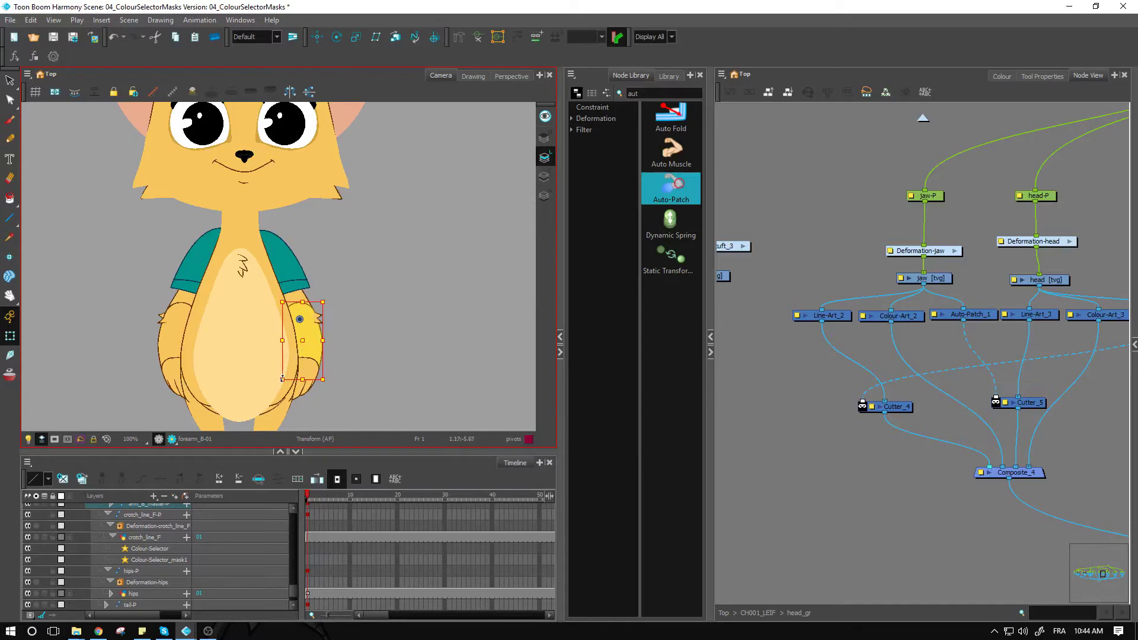
left_click(854, 389)
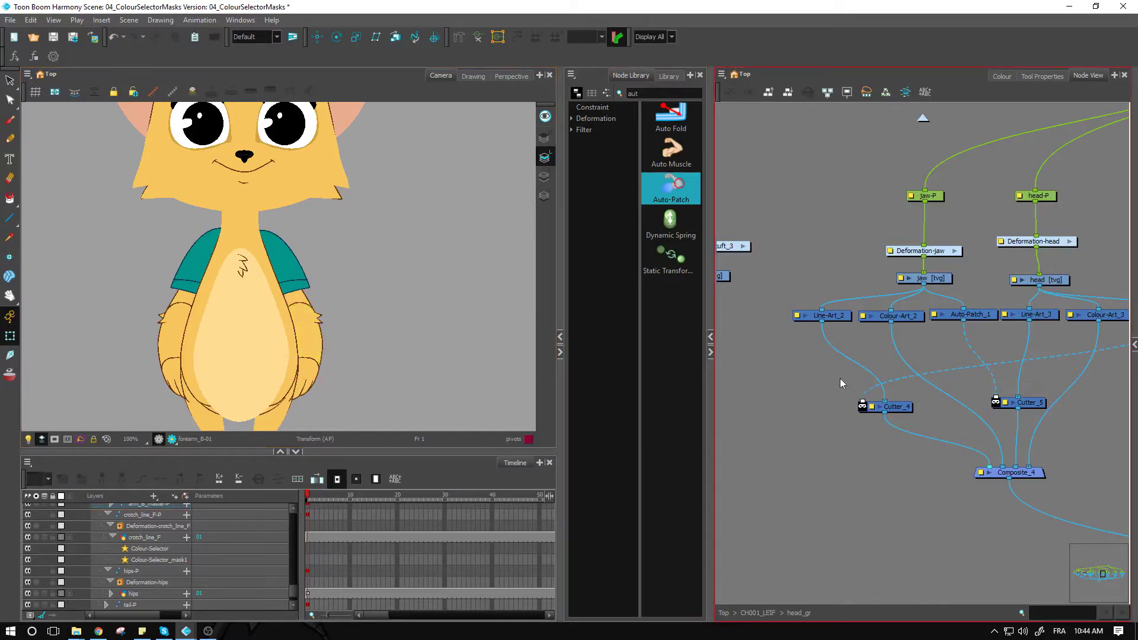
key("ctrl+h")
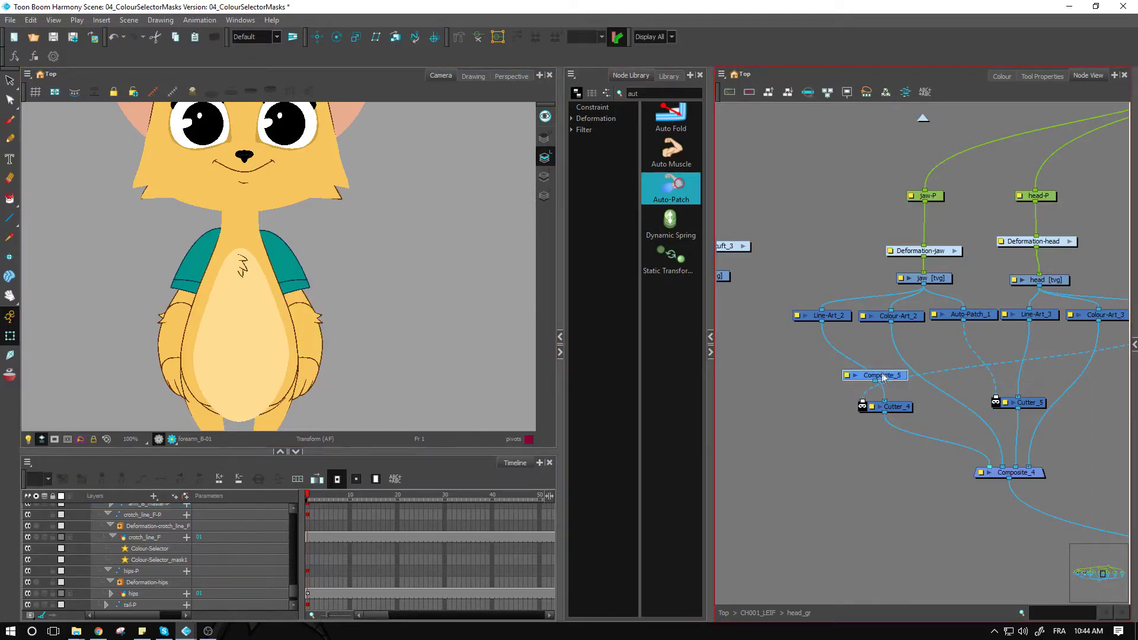
mouse_move(884, 374)
left_mouse_down()
mouse_move(866, 364)
mouse_move(862, 401)
mouse_move(877, 389)
left_mouse_up()
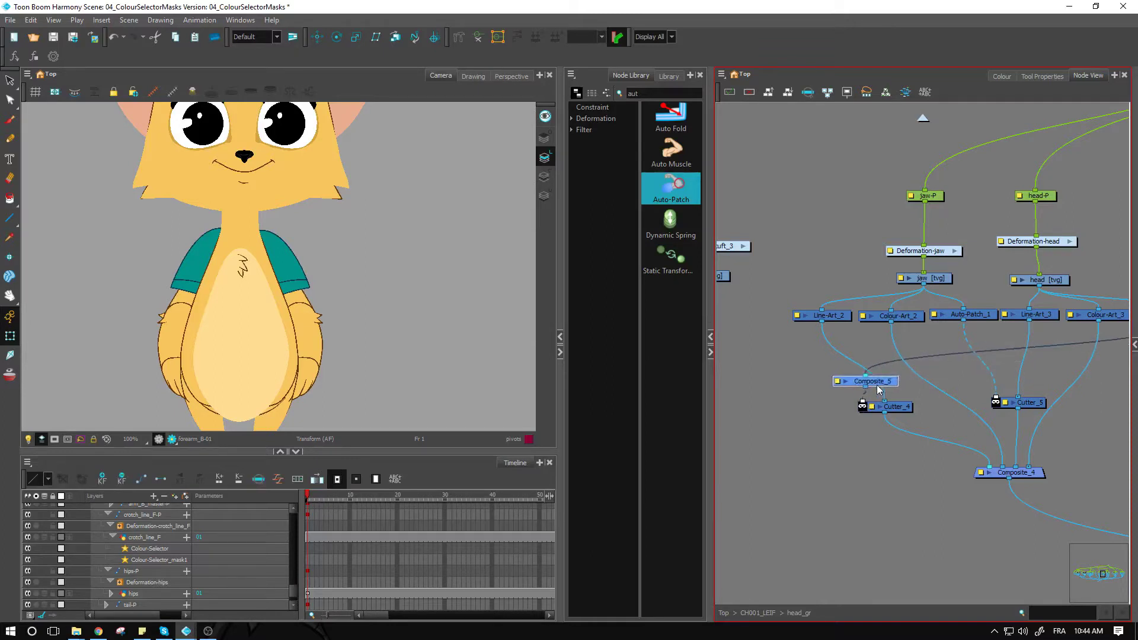
left_click(842, 317)
left_click(909, 387)
left_click_drag(891, 384, 889, 383)
left_click_drag(994, 383, 911, 384)
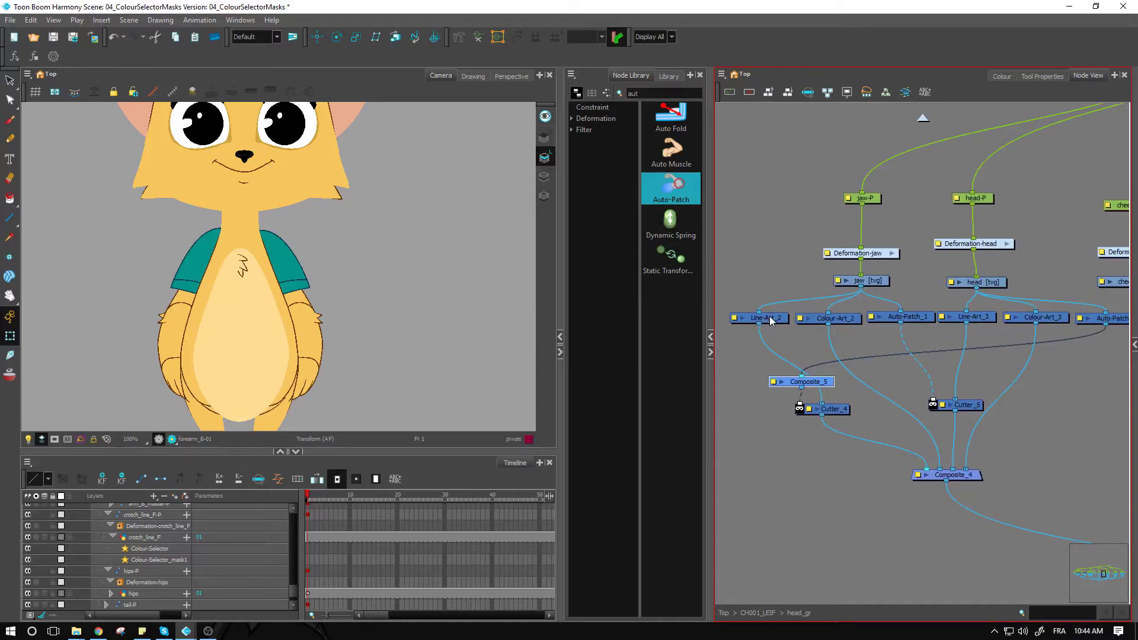
- Move the jaw's Cutter slightly lower beneath the new matte Composite
left_click_drag(750, 301, 896, 422)
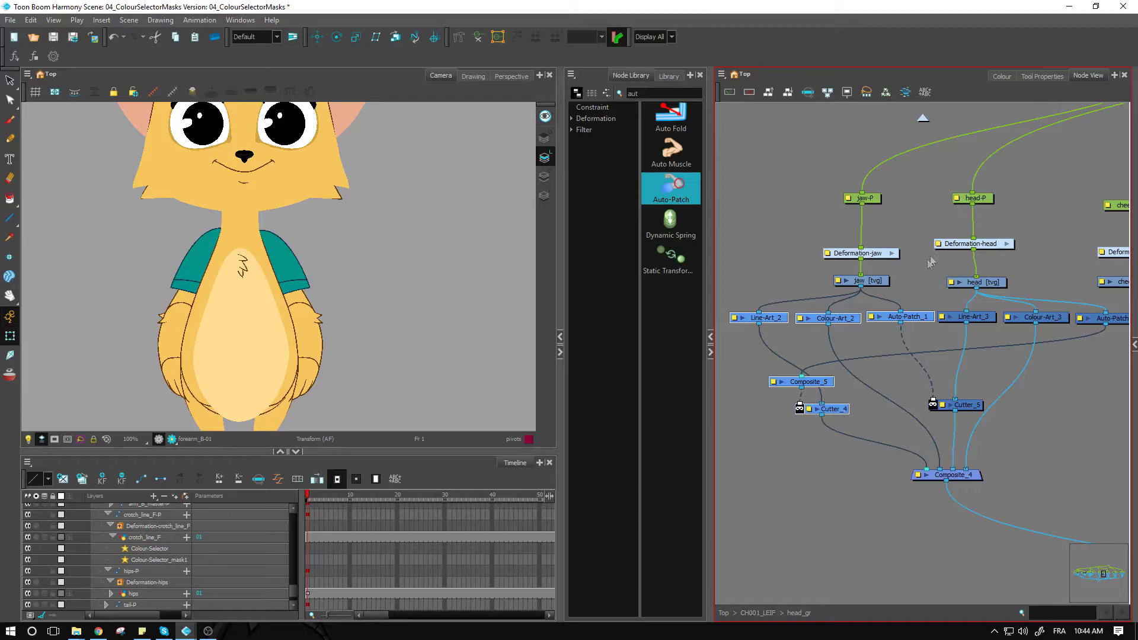
left_click(868, 411)
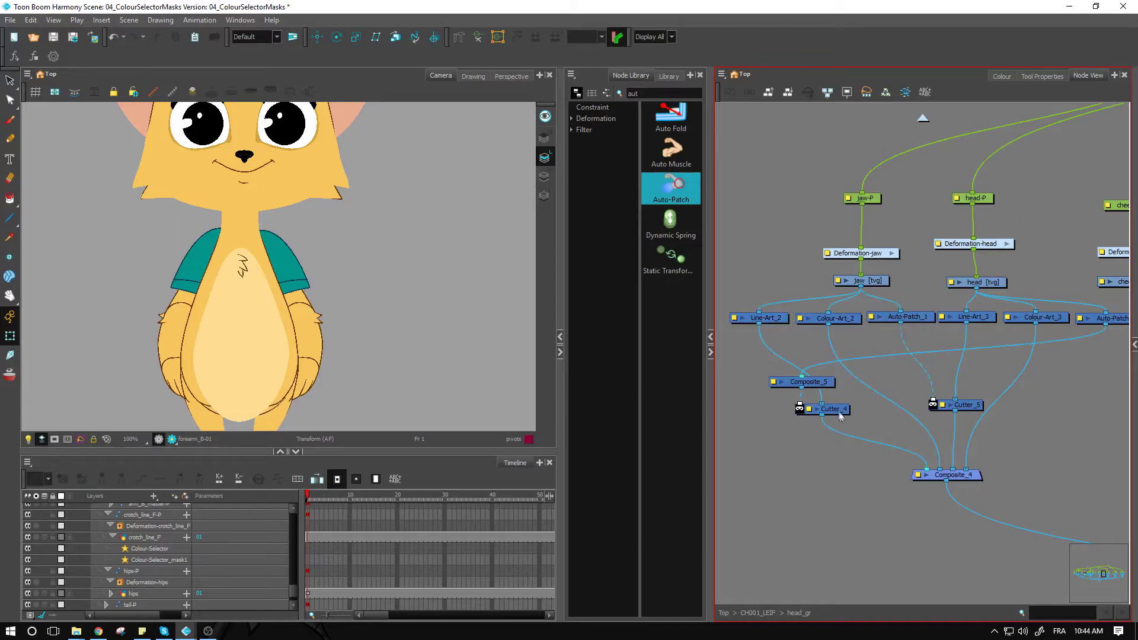
left_click_drag(840, 414, 842, 417)
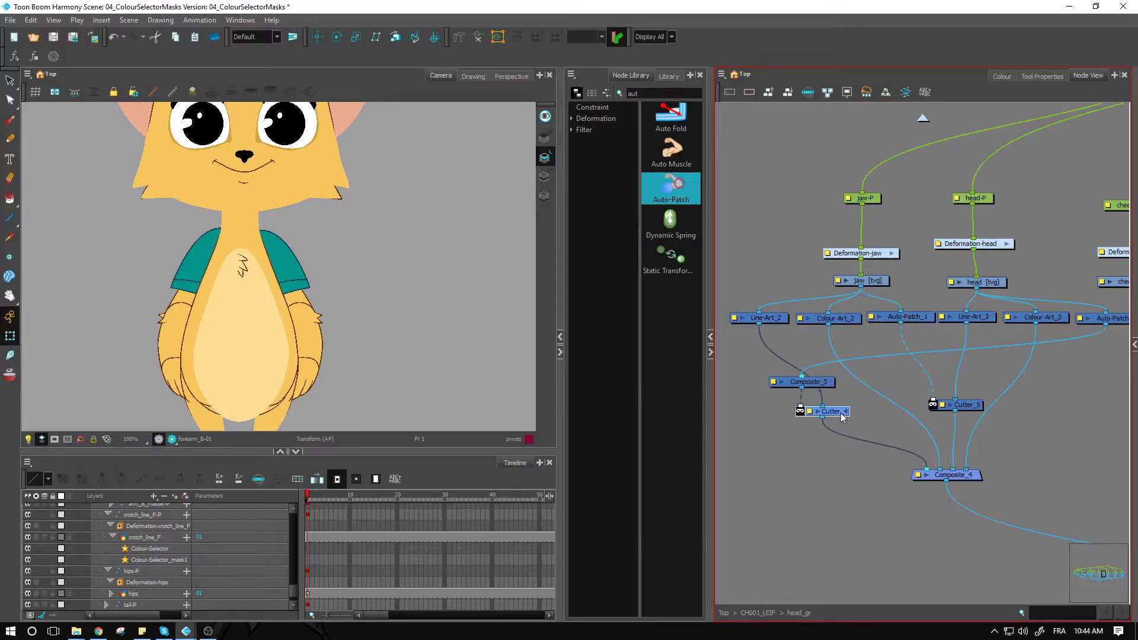
- Insert a Composite below the jaw's Cutter that also takes the jaw's Colour-Art, and move the jaw's Auto-Patch closer to the jaw drawing
left_click_drag(846, 335, 819, 359)
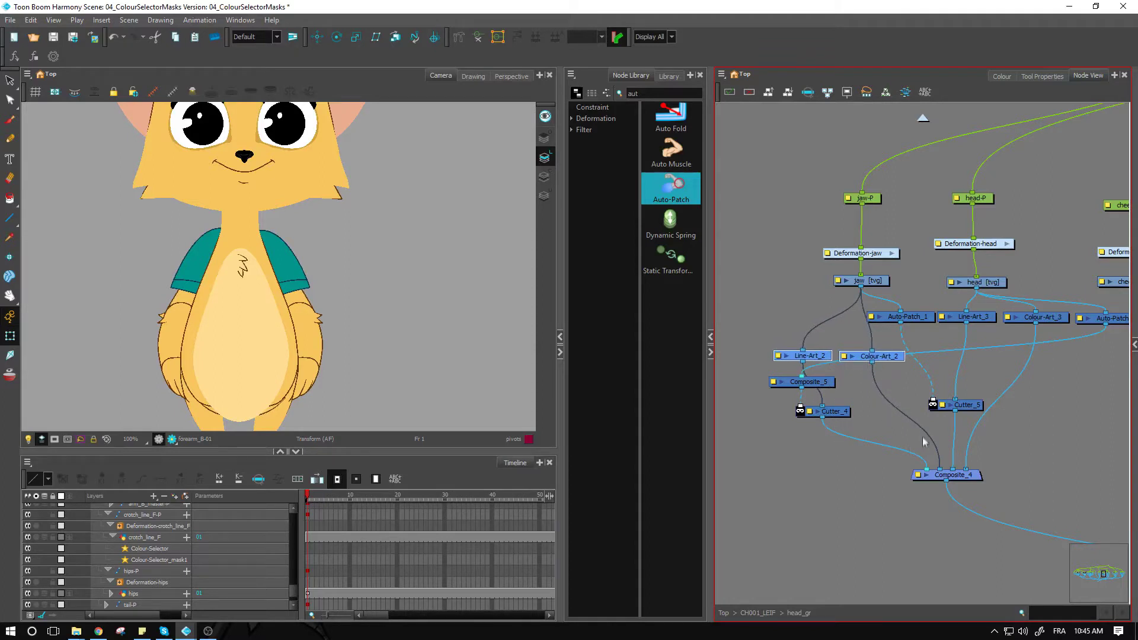
left_click(817, 439)
key("ctrl+v")
left_click_drag(850, 437, 924, 469)
left_click_drag(862, 436, 843, 437)
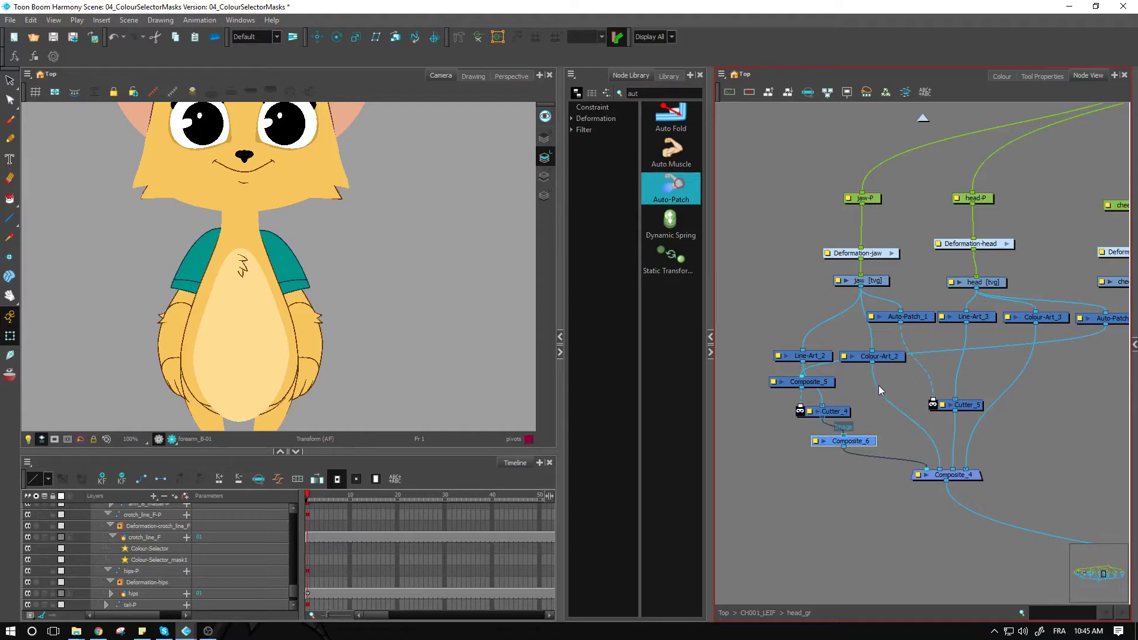
left_click_drag(875, 388, 875, 441)
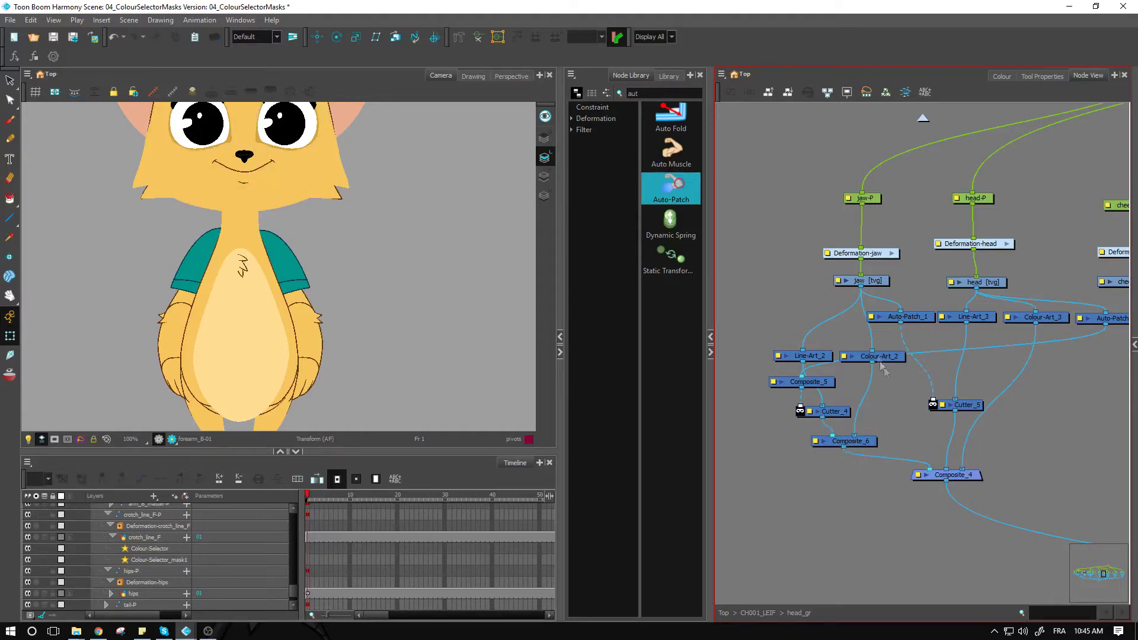
left_click_drag(922, 318, 908, 306)
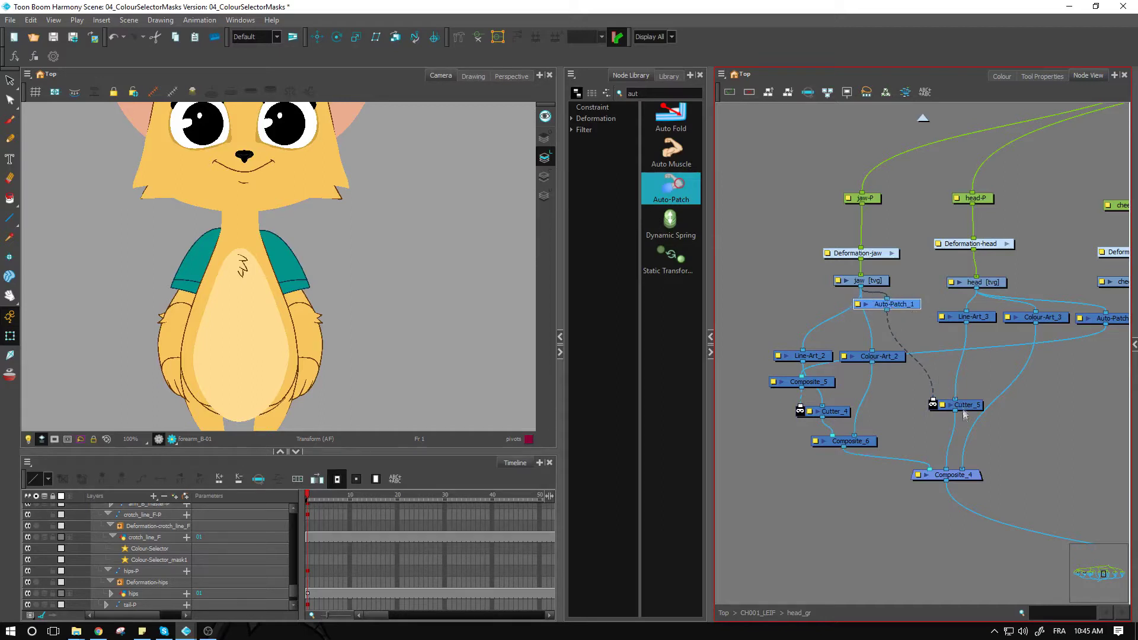
left_click(893, 447)
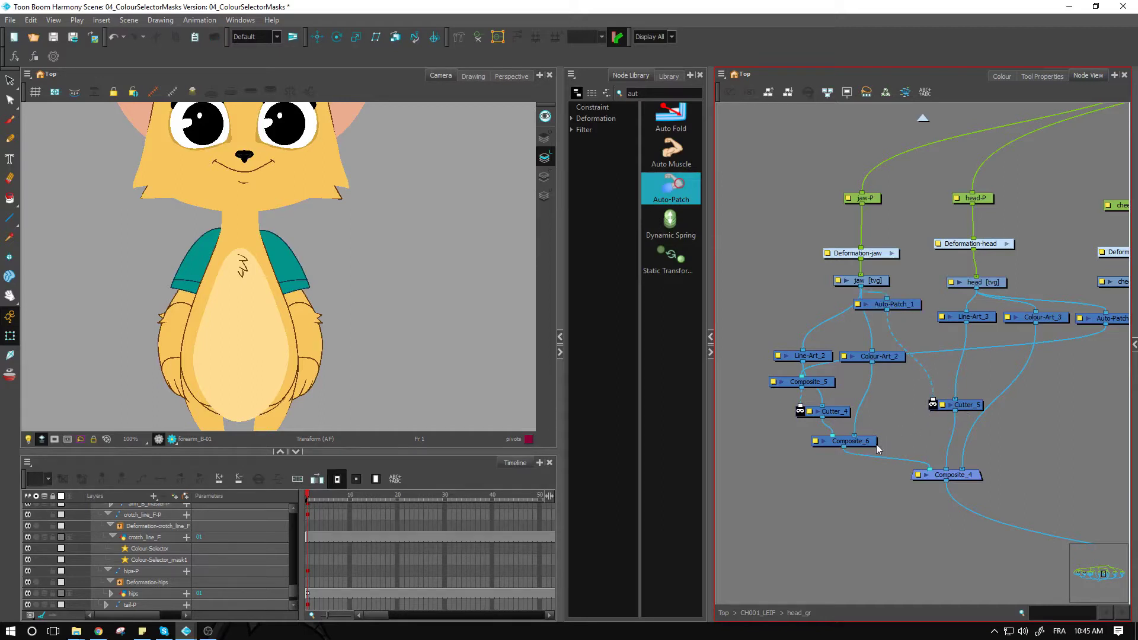
- Set the mode of the new Composite below the jaw's Cutter to Pass Through
double_click(817, 444)
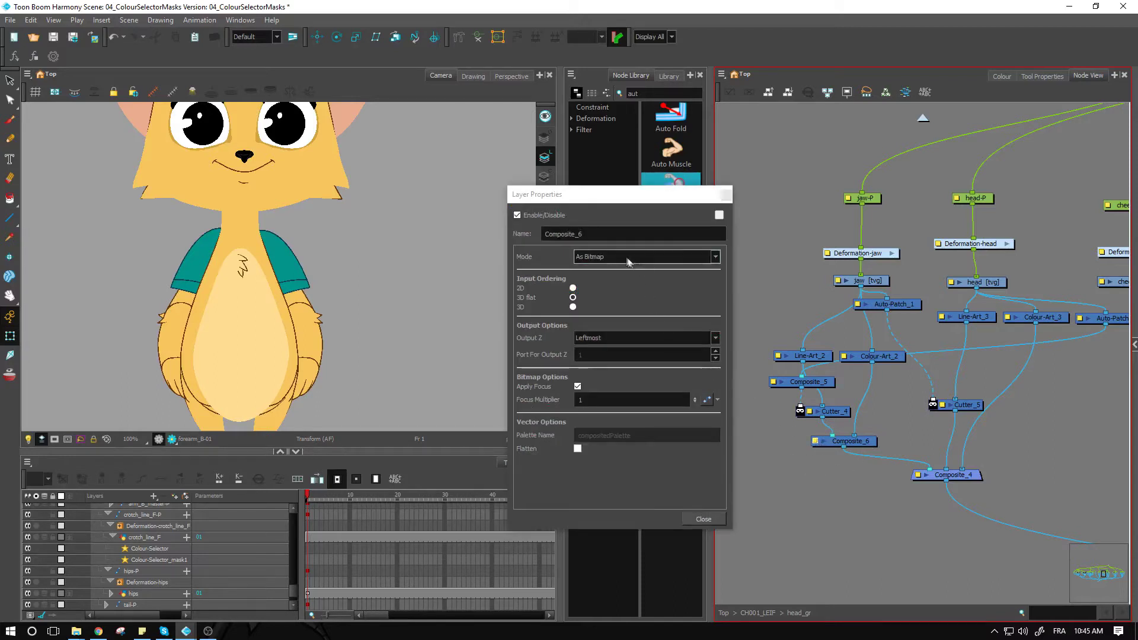
left_click(652, 256)
left_click(614, 290)
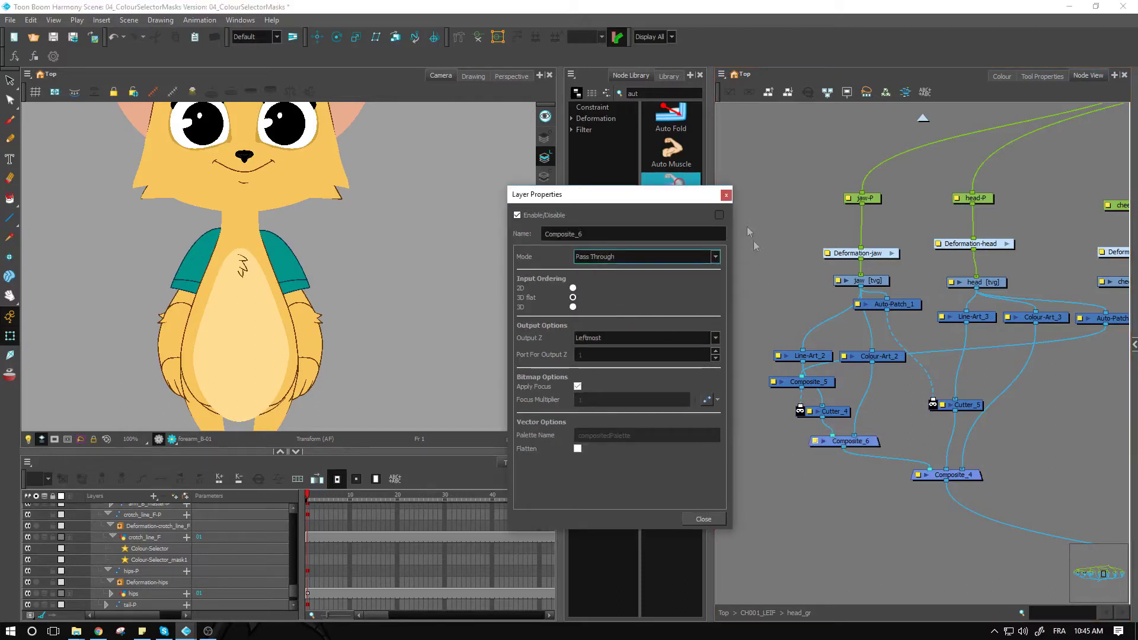
left_click(726, 195)
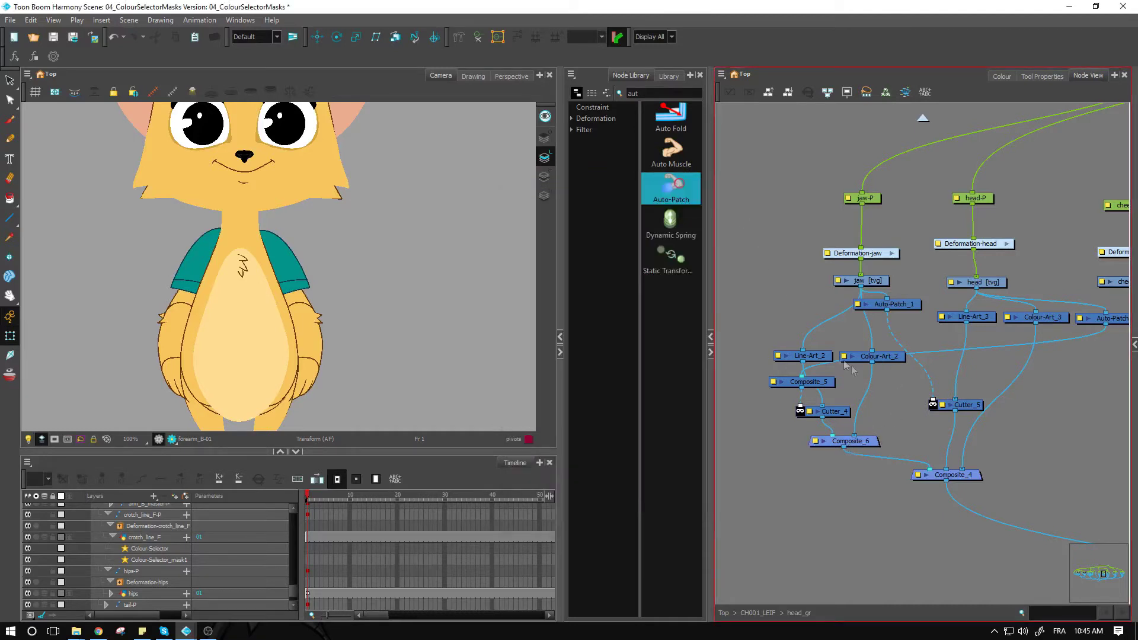
- Set the mode of the matte Composite above the jaw's Cutter to Pass Through
double_click(771, 382)
left_click(656, 257)
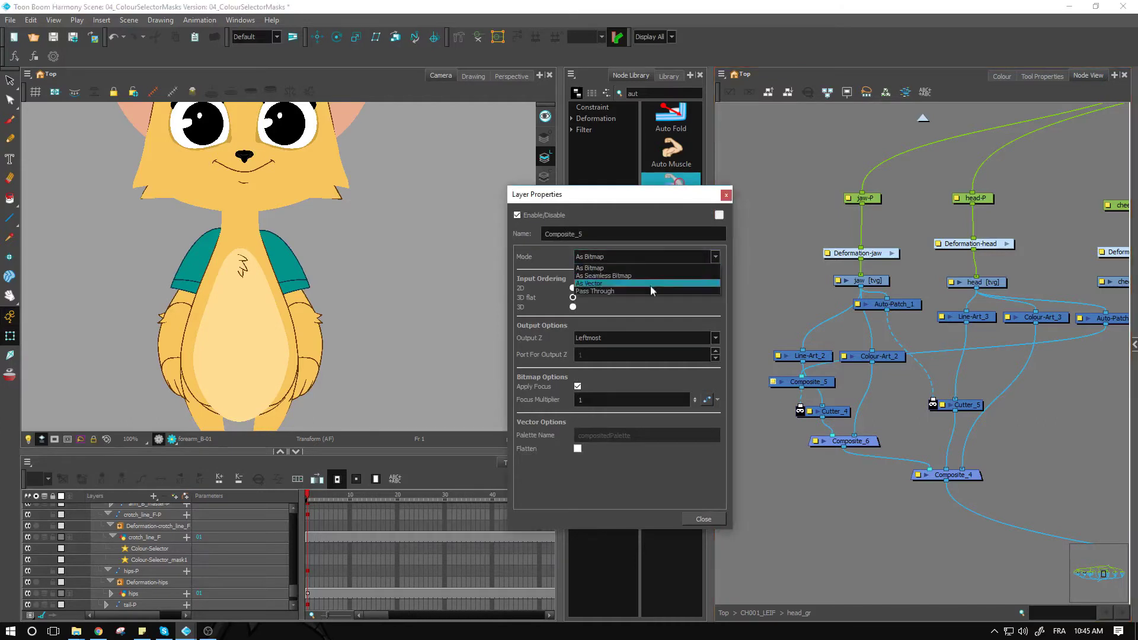
left_click(650, 291)
left_click(726, 195)
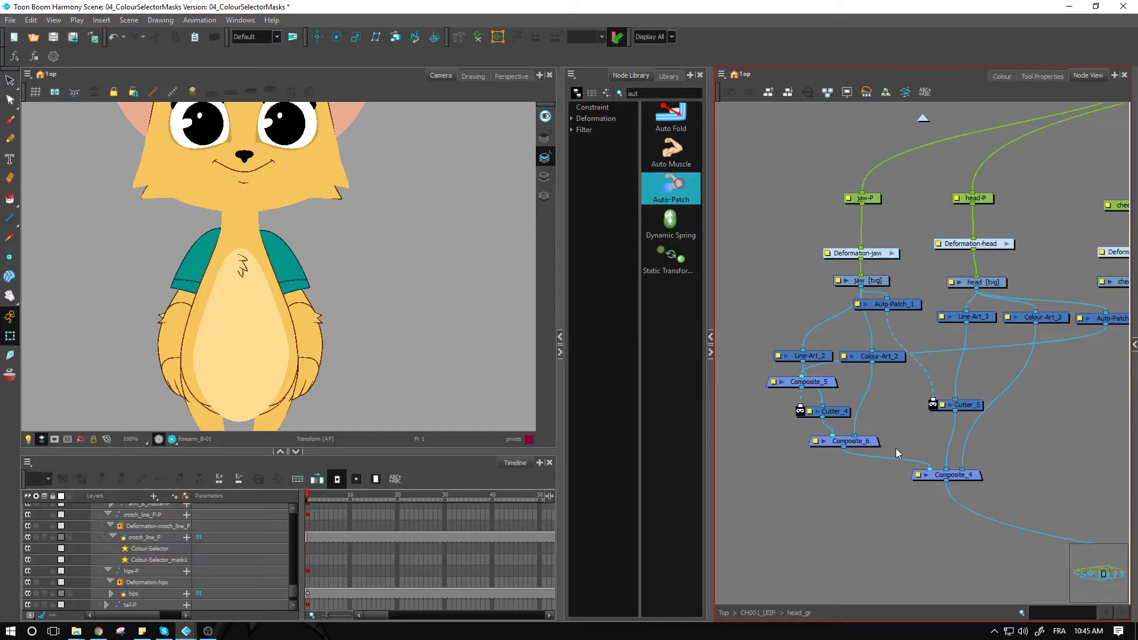
- Group the jaw's Line-Art, Colour-Art, Cutter and lower Composite, and place the matte Composite outside, just above the group
left_click_drag(896, 449, 760, 350)
left_click_drag(891, 391, 818, 357)
left_click_drag(820, 359, 835, 385)
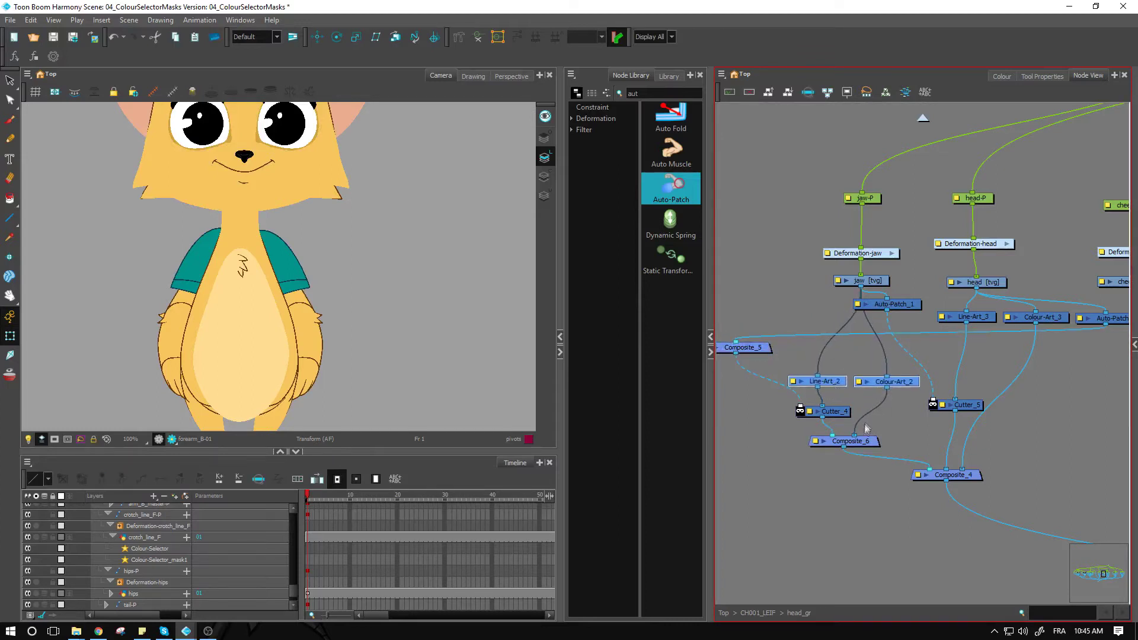
left_click_drag(896, 446, 862, 402)
key("ctrl+g")
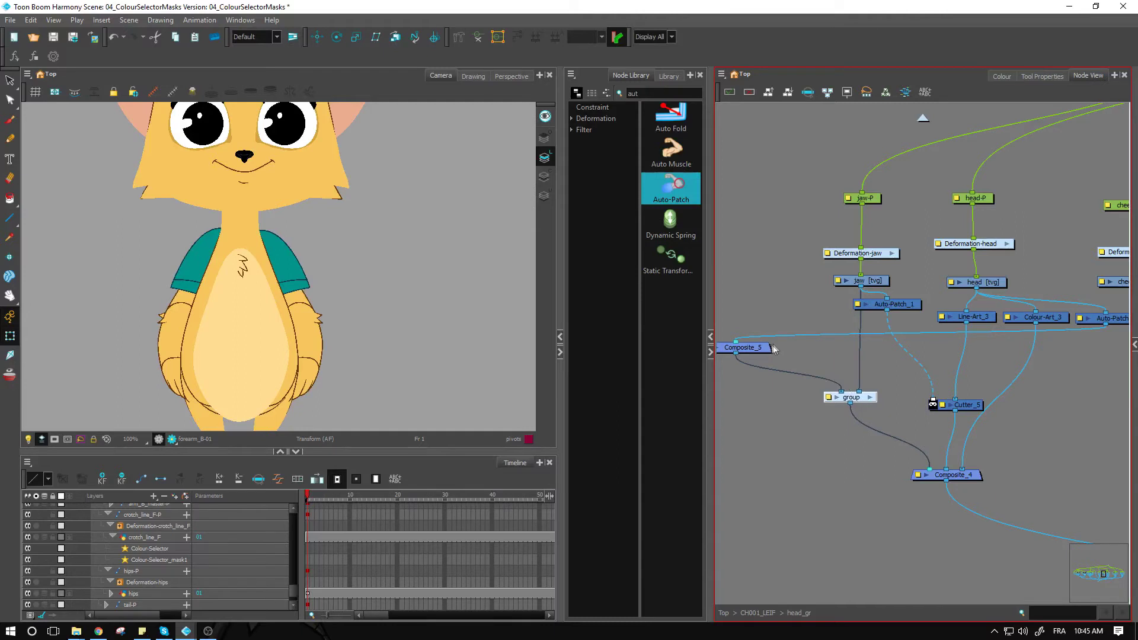
left_click_drag(748, 347, 822, 363)
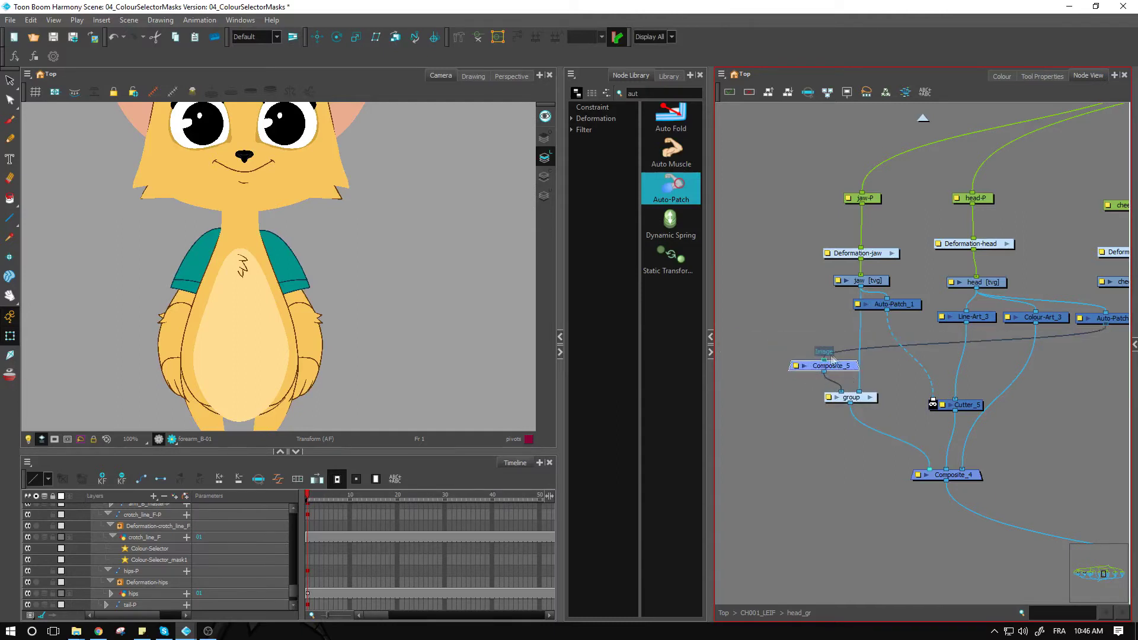
left_click(883, 397)
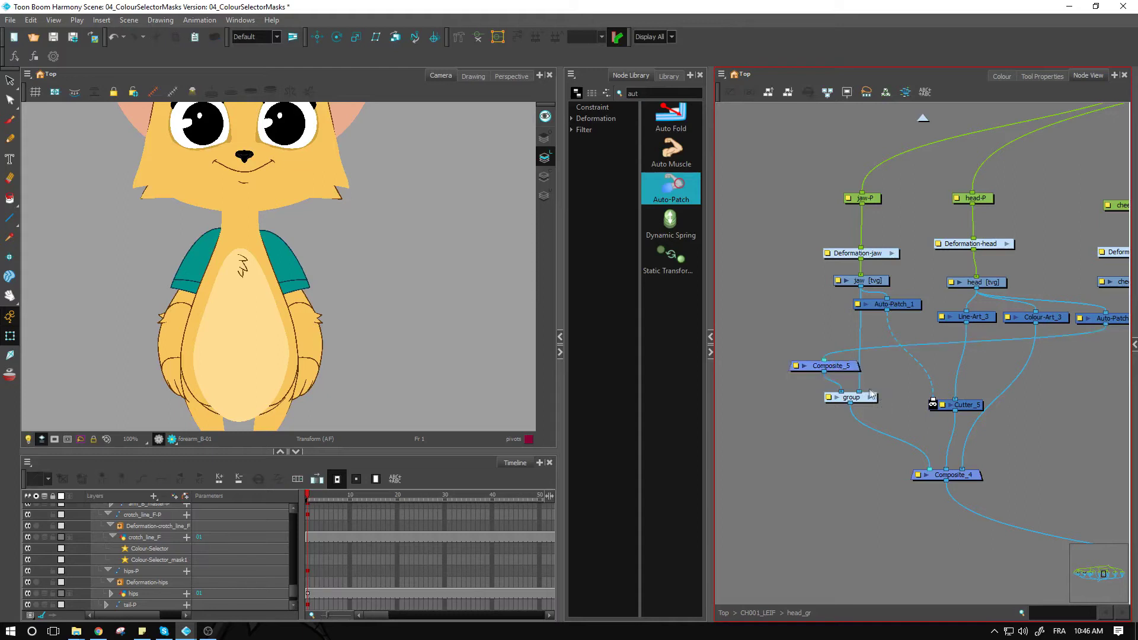
- Open the jaw's new group, straighten the Multi-Port-In and Composite positions inside it, and return to the head_gr level
left_click(872, 281)
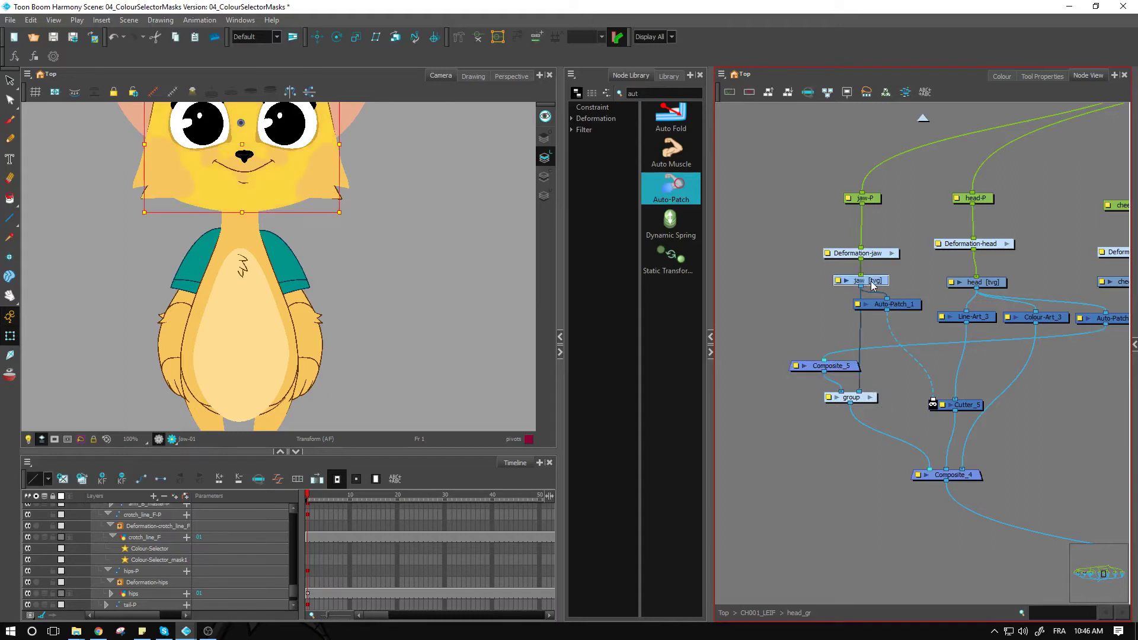
left_click(867, 398)
left_click(917, 221)
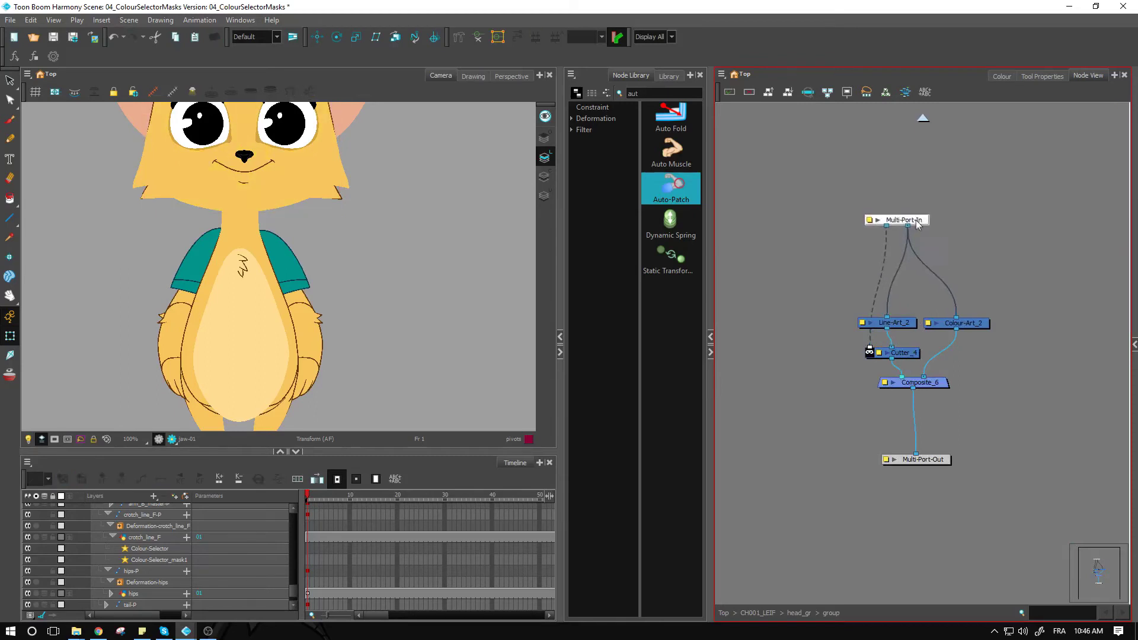
left_click_drag(916, 222, 905, 214)
left_click_drag(932, 384, 922, 411)
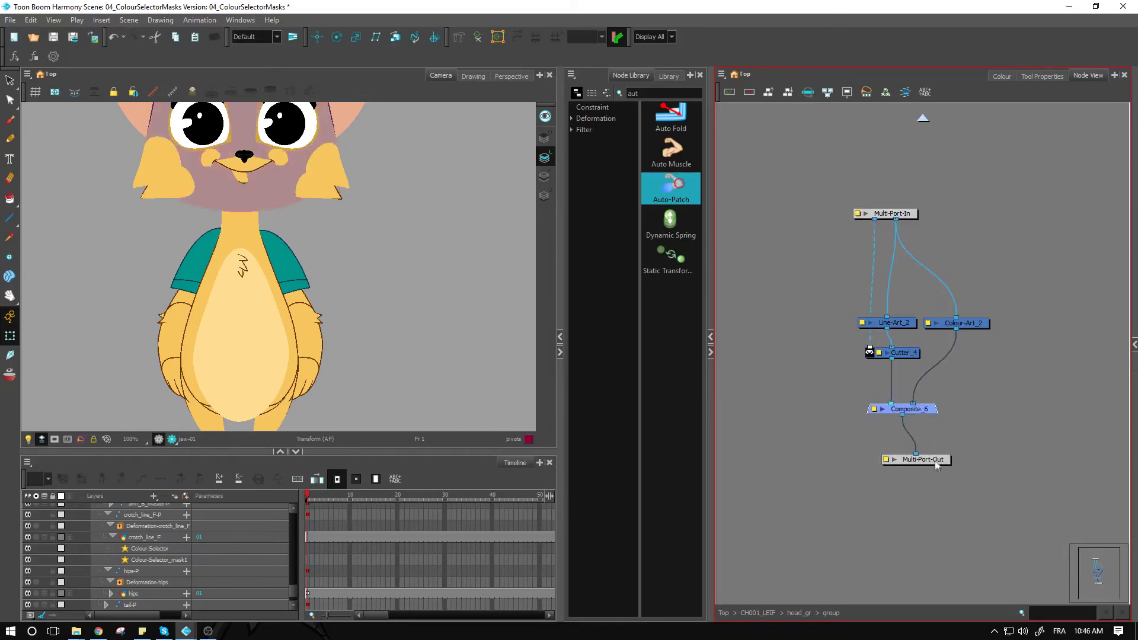
left_click(937, 466)
left_click(799, 613)
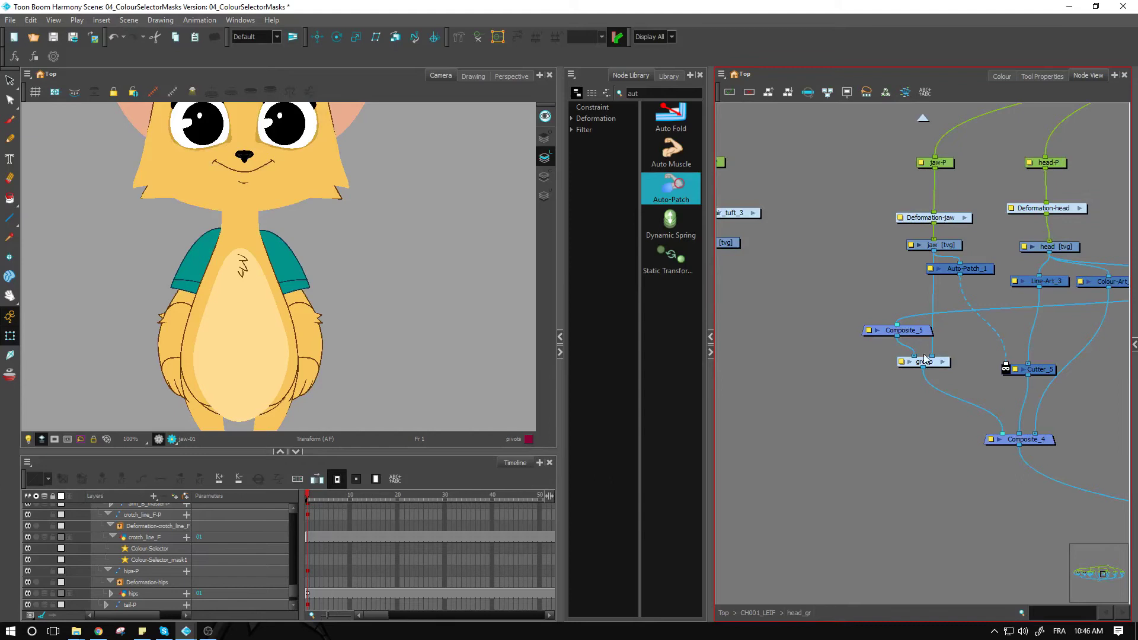
- Select the jaw's Auto-Patch, matte Composite and group nodes together
left_click_drag(1057, 332, 929, 383)
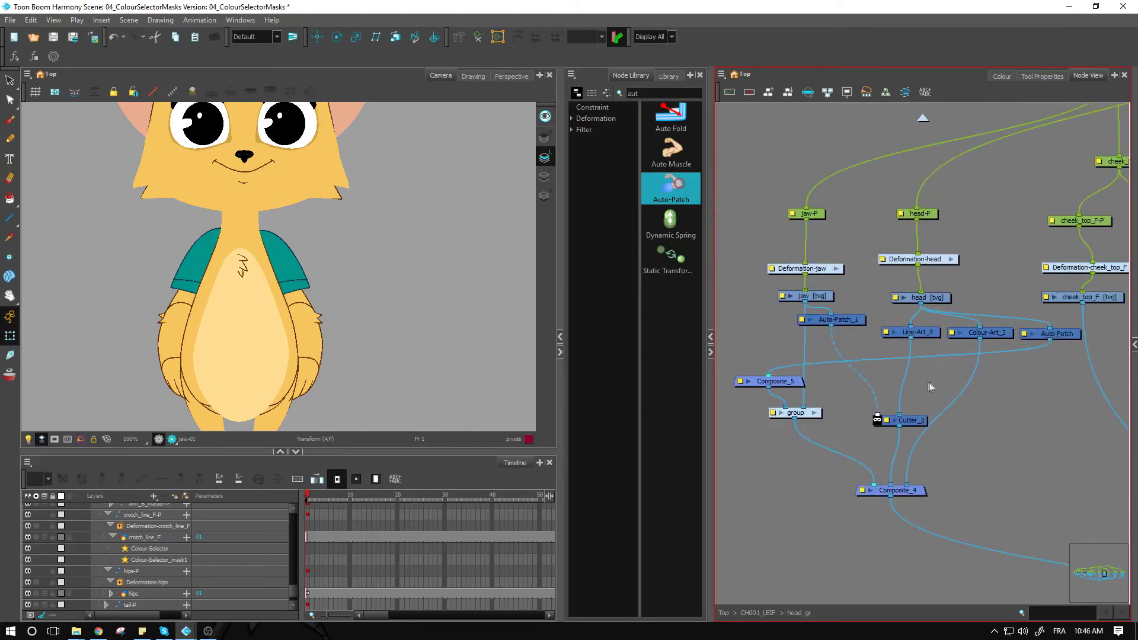
left_click(1023, 435)
left_click_drag(830, 426, 734, 327)
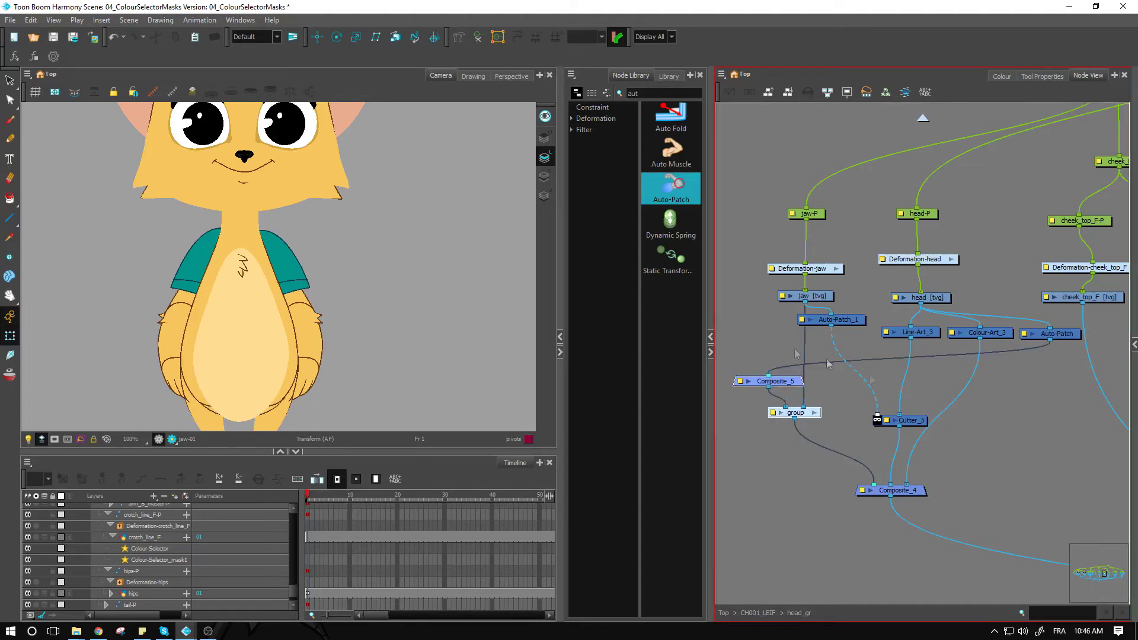
left_click_drag(822, 425, 760, 324)
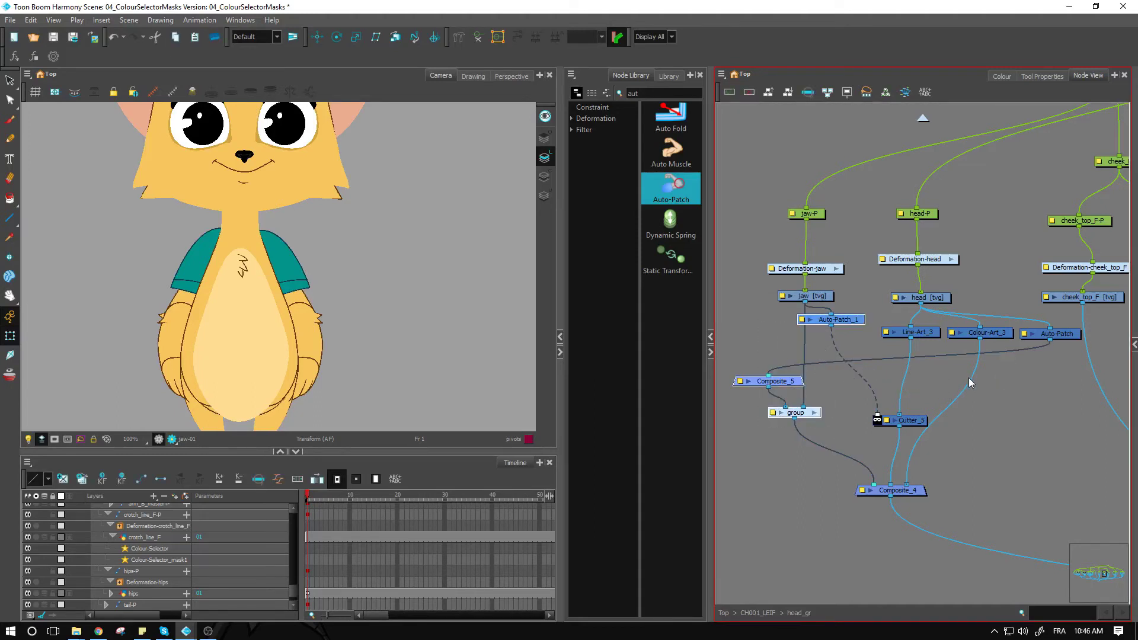